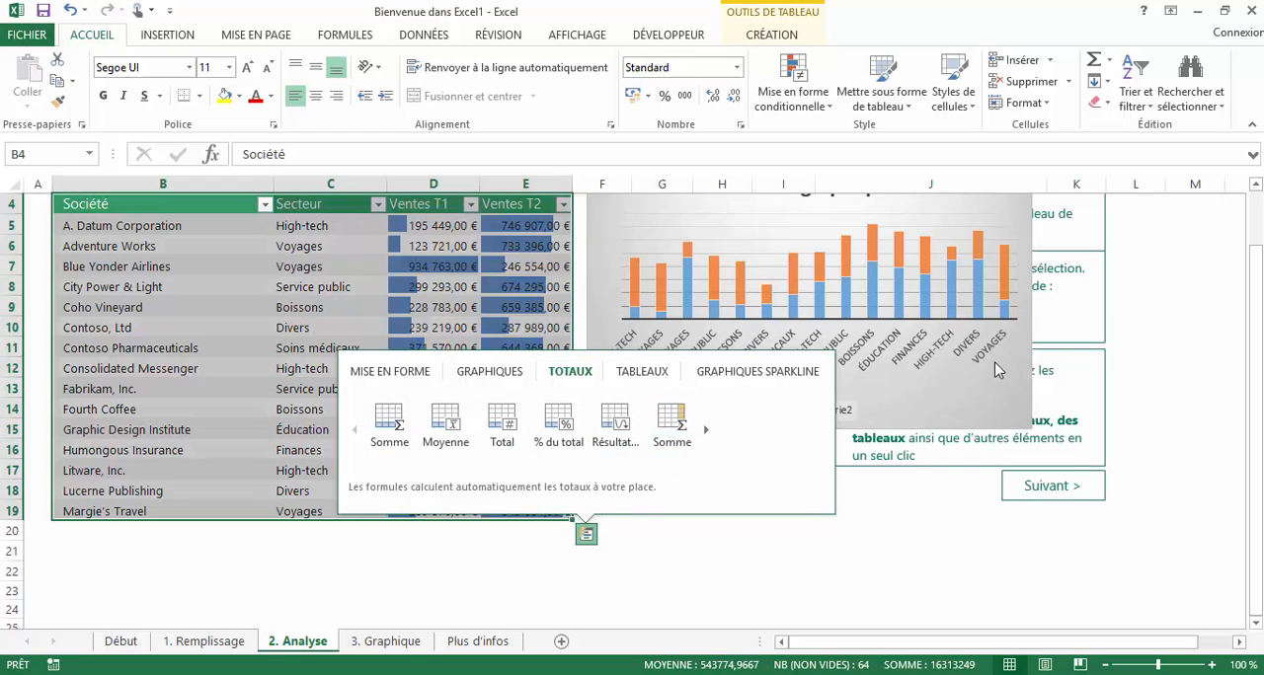
- Move the chart clear of the sales table and add a Somme column totalling each row using Quick Analysis
click(995, 367)
drag(1032, 359, 1153, 382)
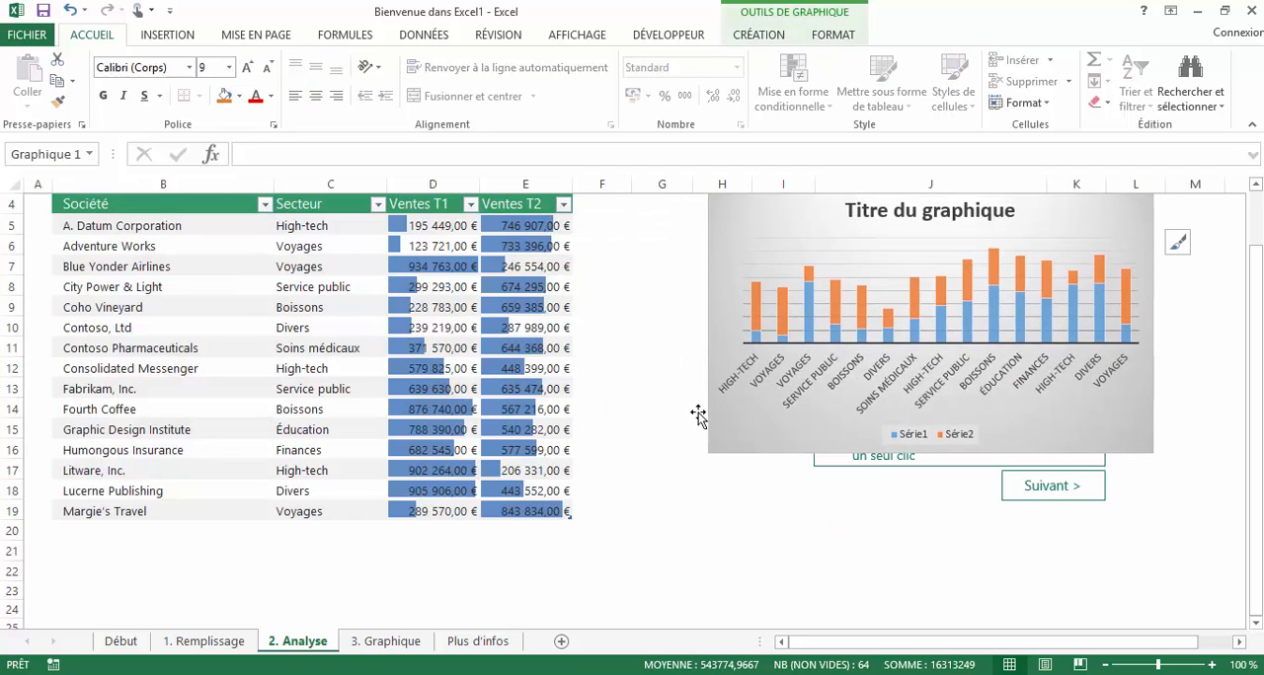
click(541, 489)
key(ctrl+a)
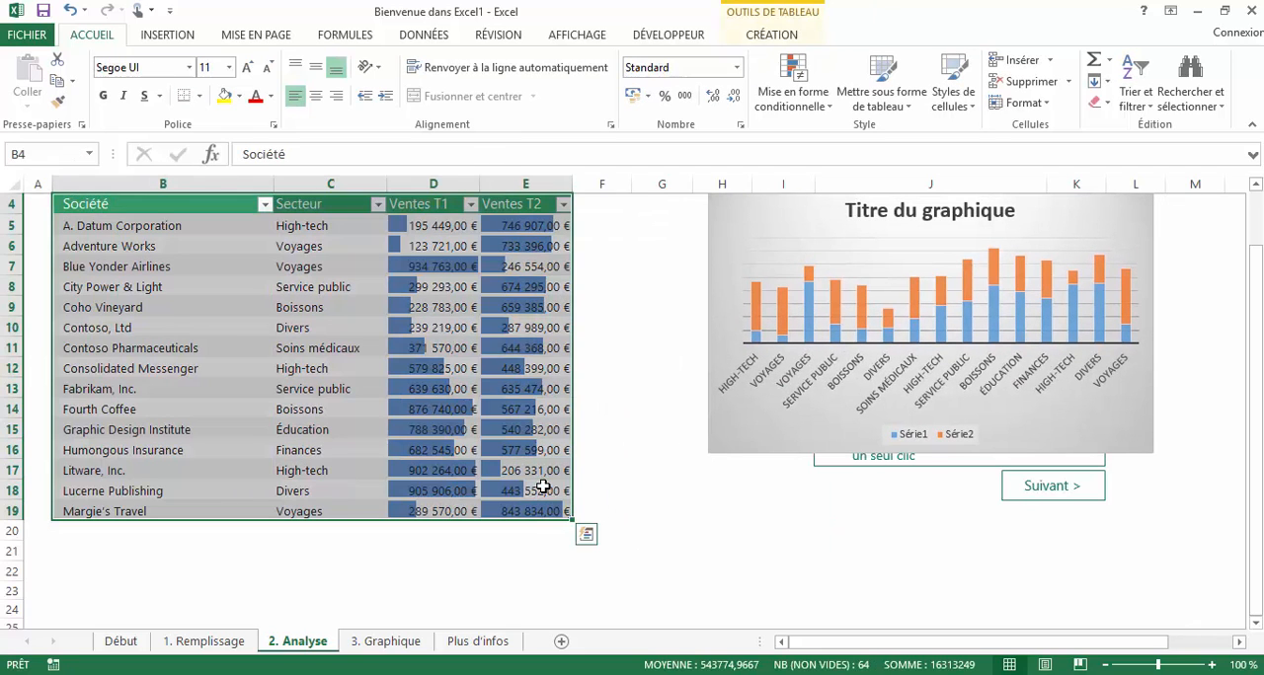
click(587, 534)
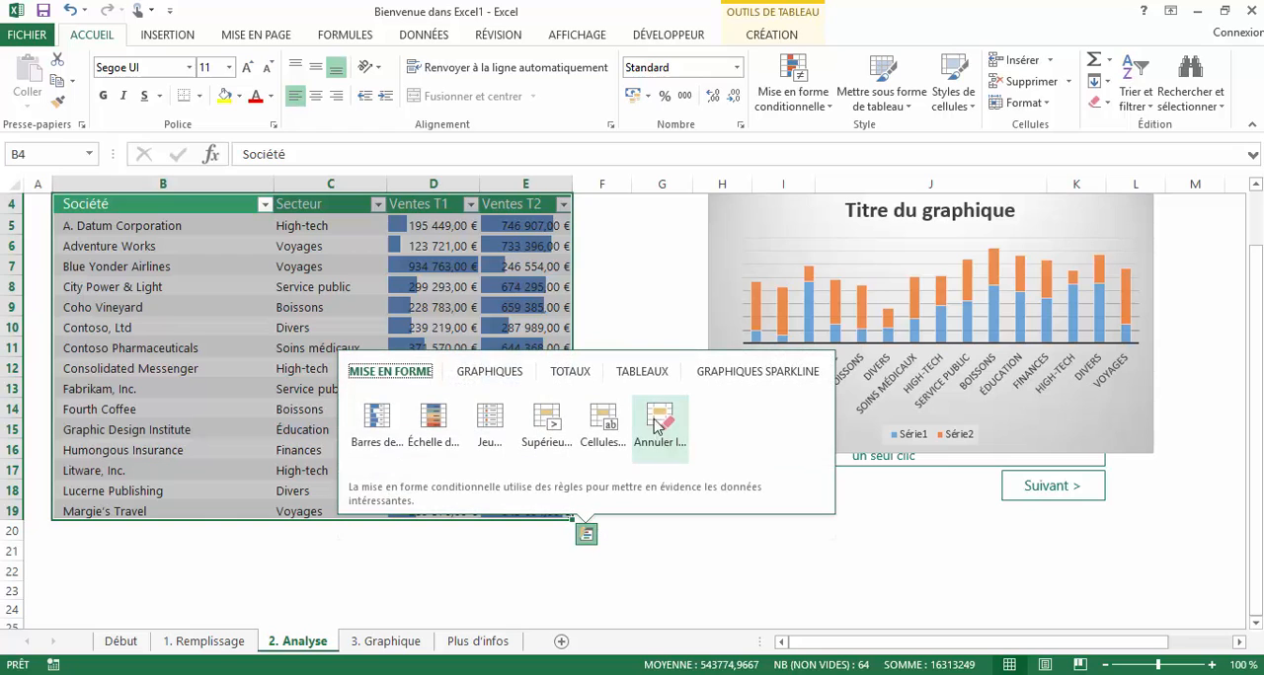
click(622, 376)
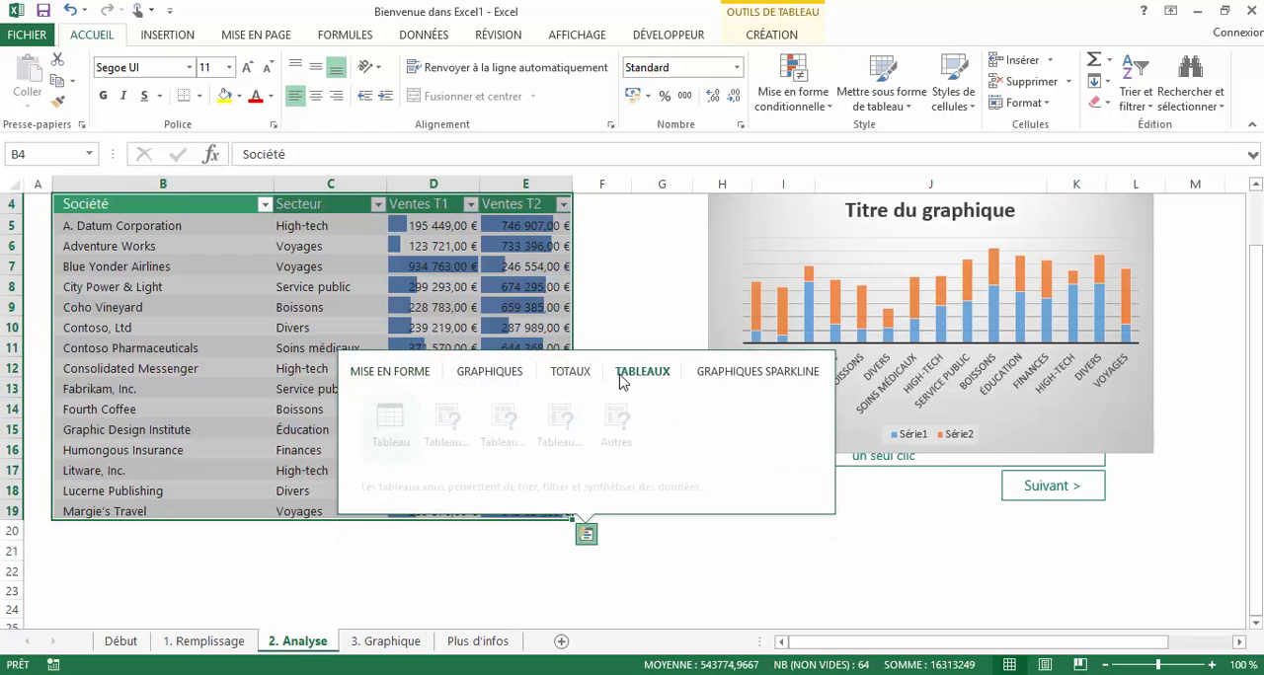
click(569, 374)
click(705, 429)
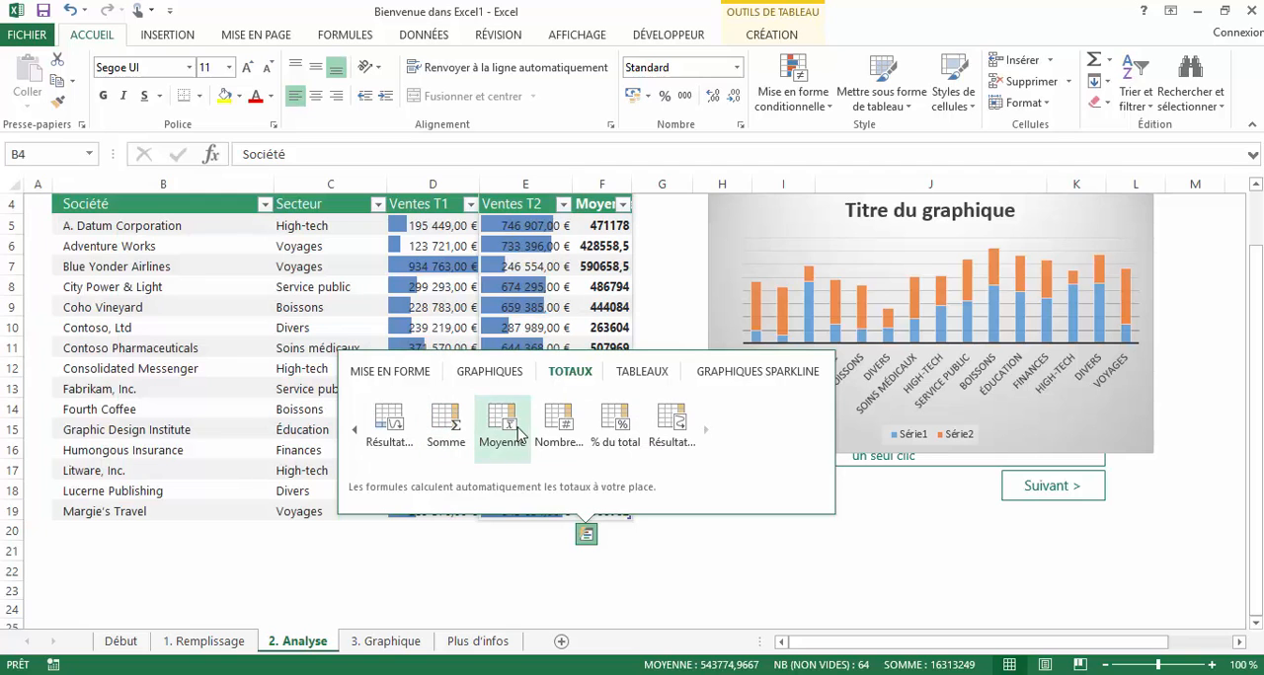
click(445, 431)
- Set the Ventes T1 amount of A. Datum Corporation to 200000
click(599, 213)
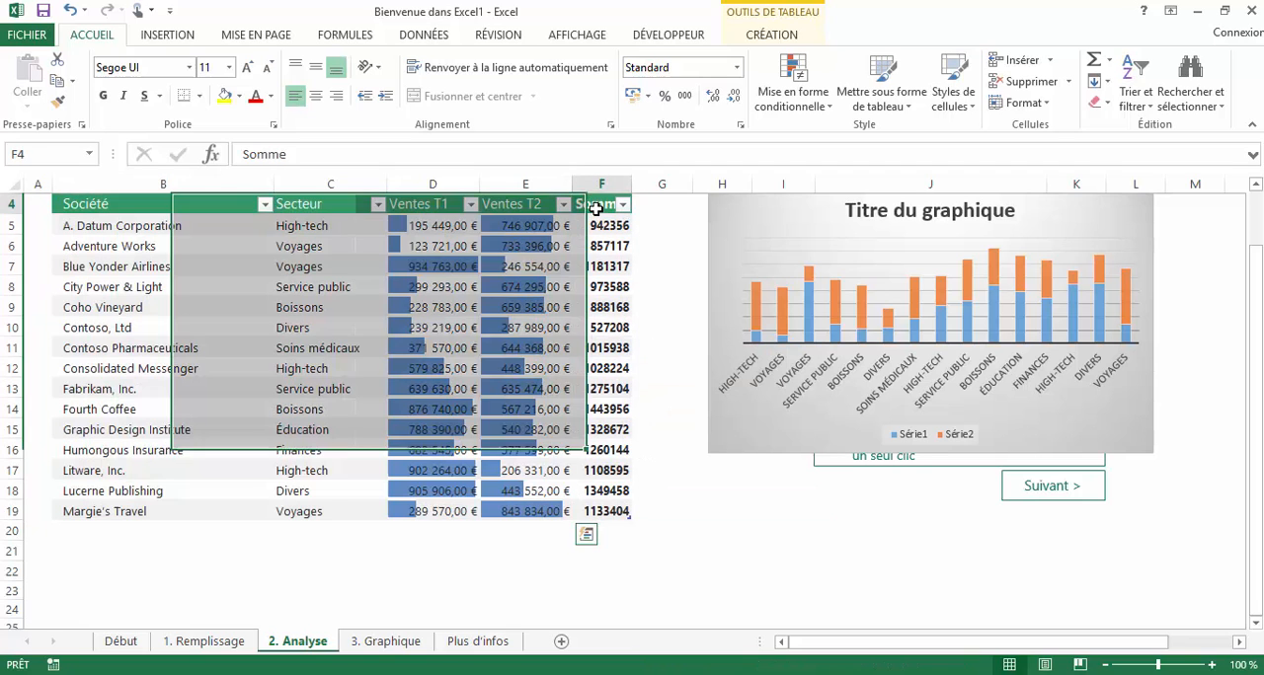
click(607, 231)
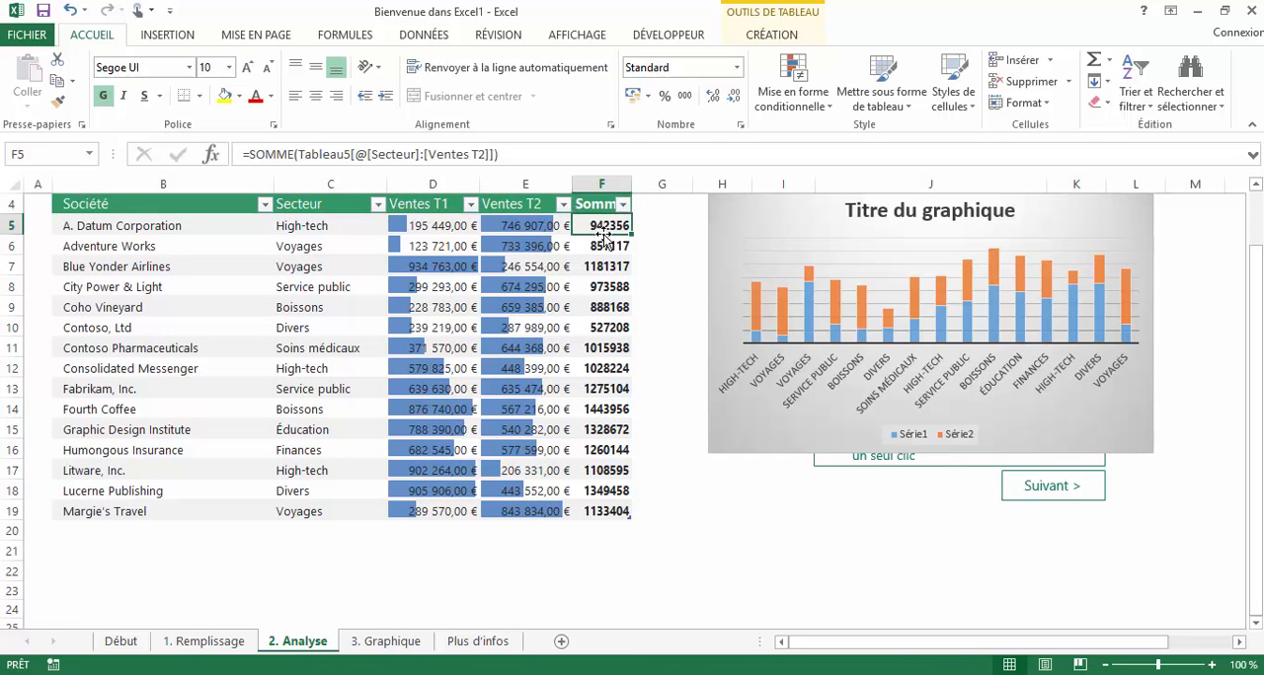
click(462, 229)
text(200000)
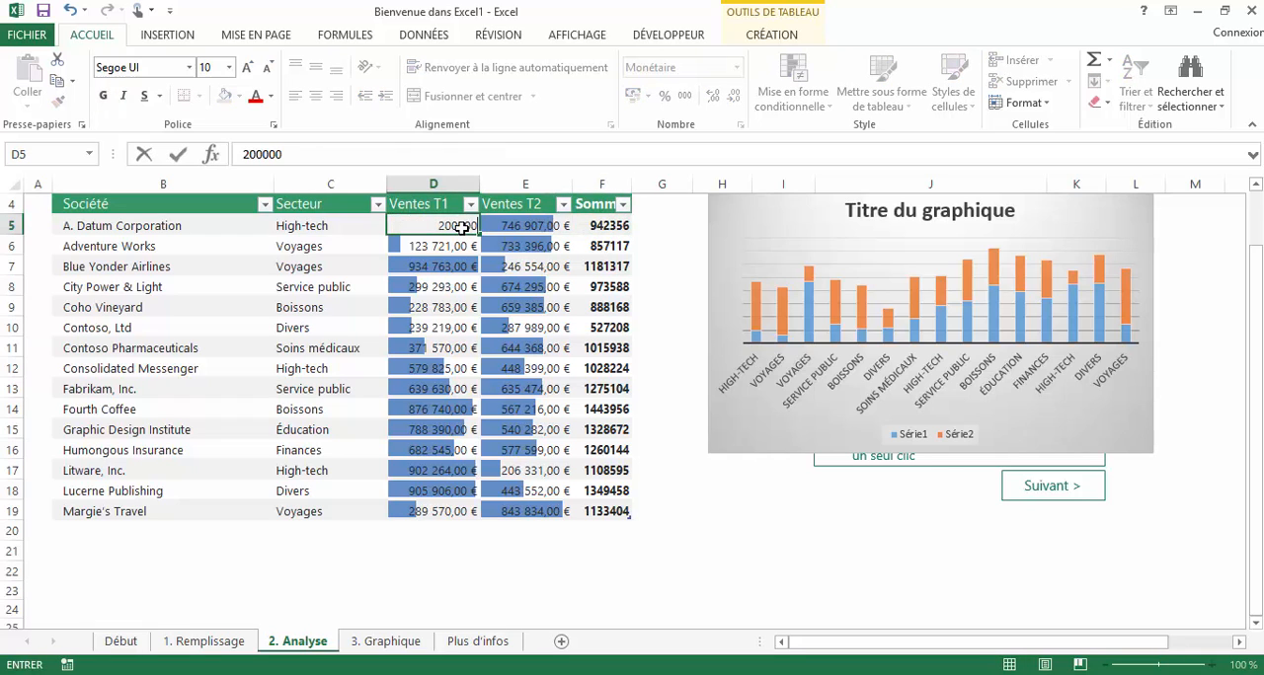
key(Return)
- Check the recalculated sum and the formulas in several rows of the Somme column
click(597, 227)
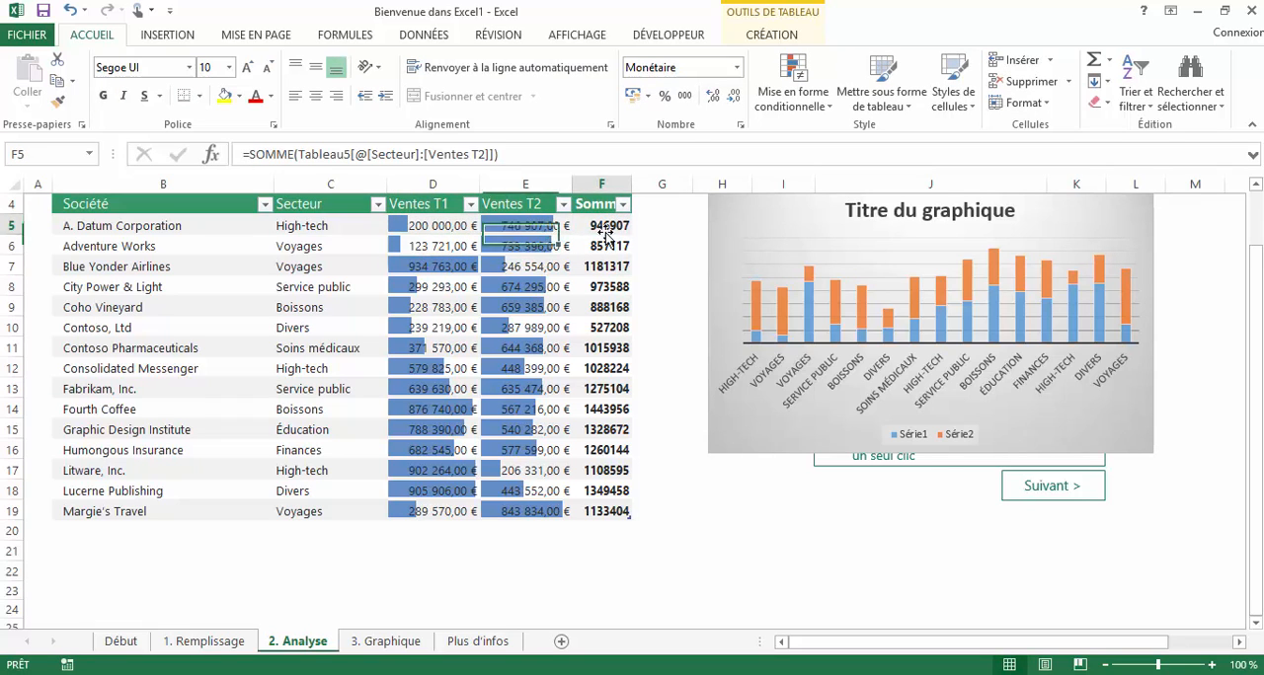
click(601, 249)
click(601, 267)
click(597, 287)
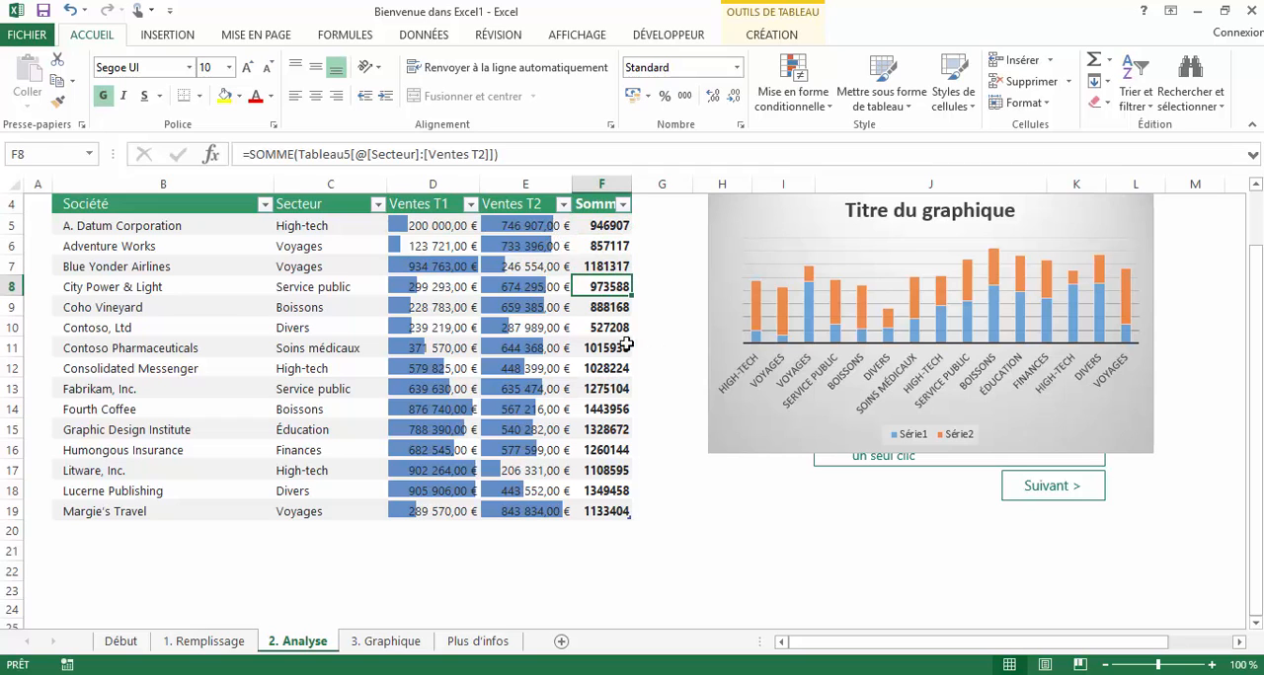
click(604, 369)
click(594, 433)
- Review the table and sparkline options that Quick Analysis offers for the whole sales table
key(ctrl+a)
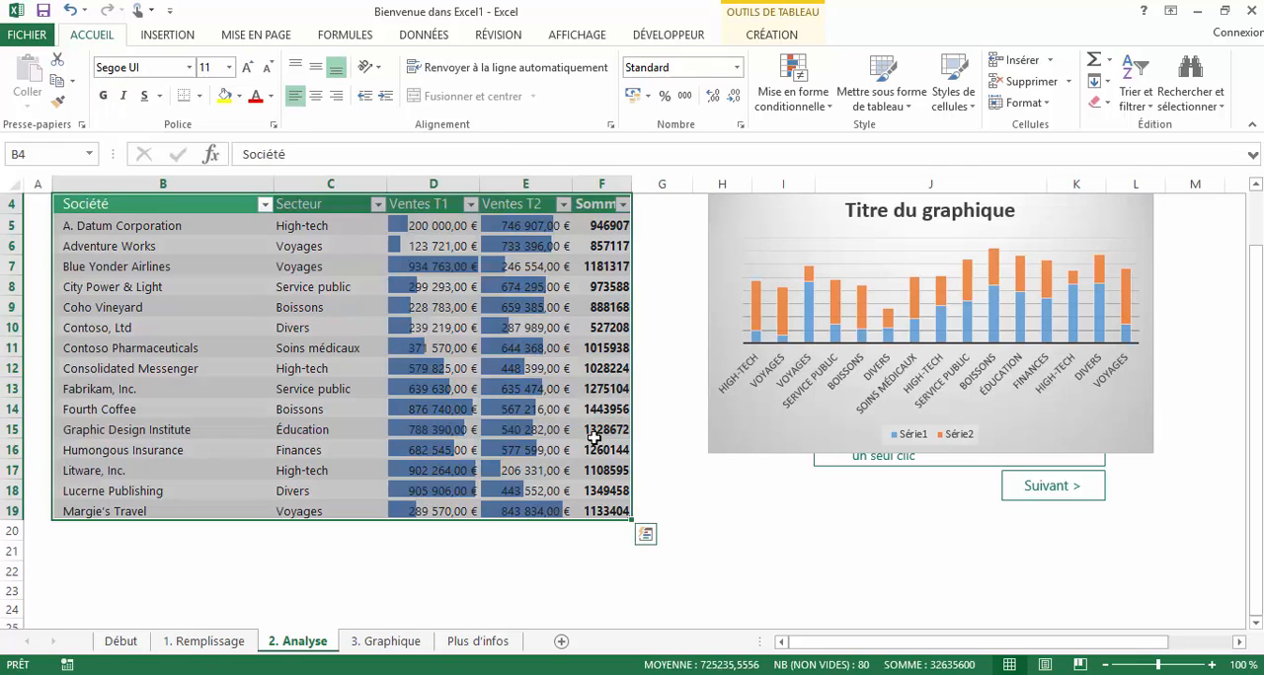
click(646, 535)
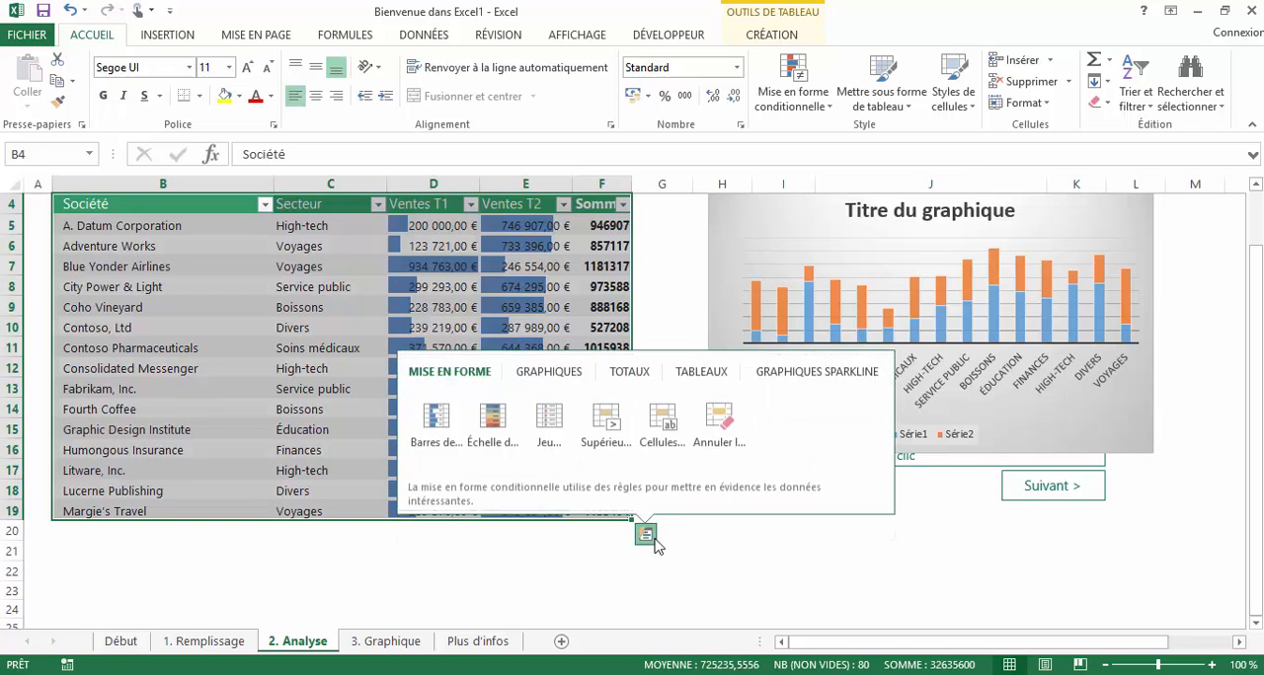
click(702, 375)
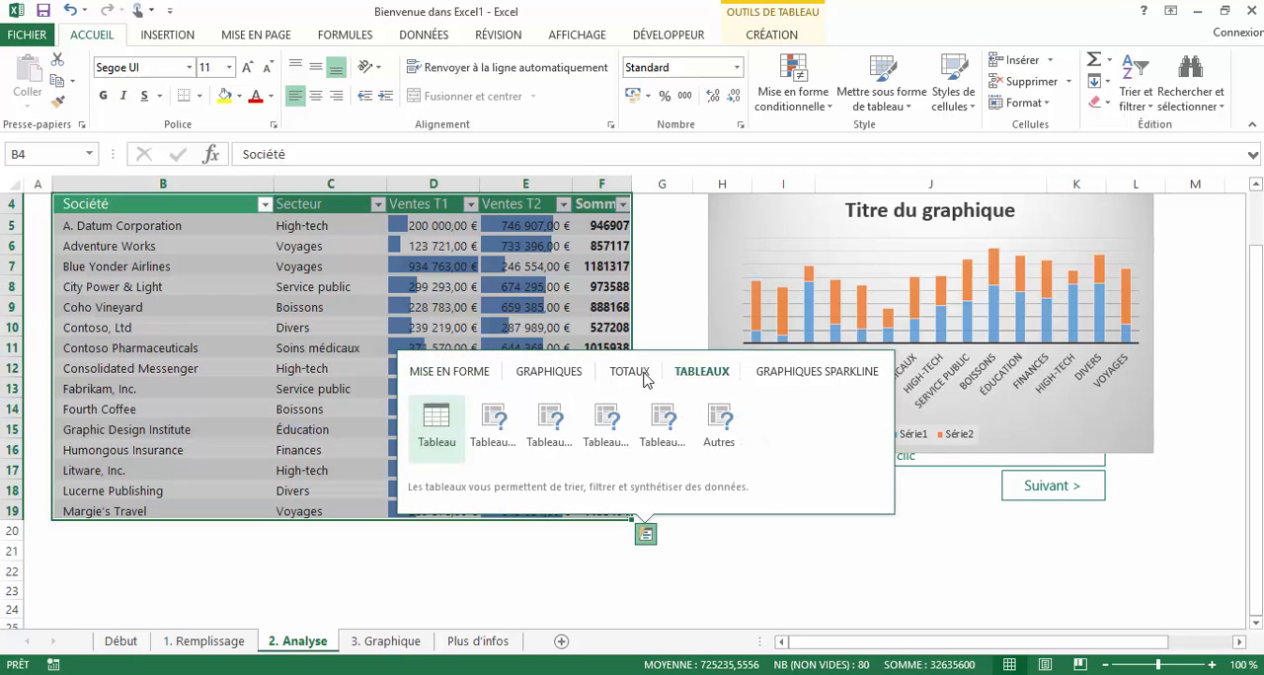
mouse_move(423, 427)
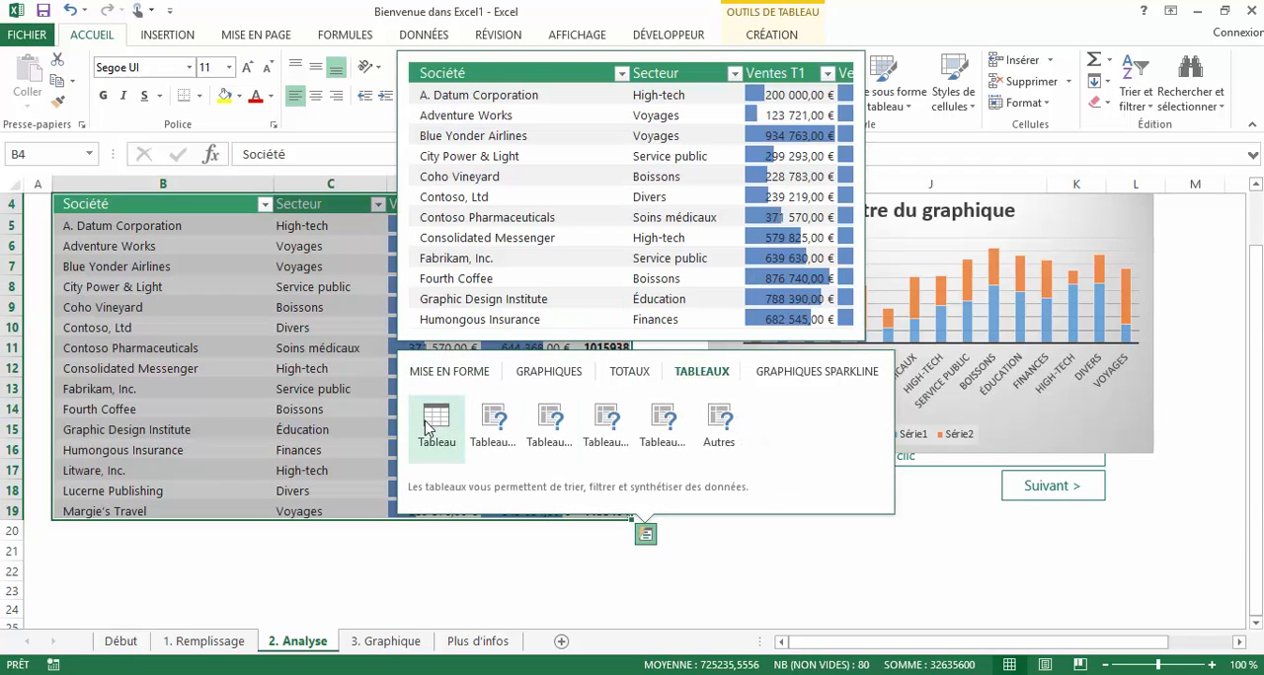
mouse_move(506, 432)
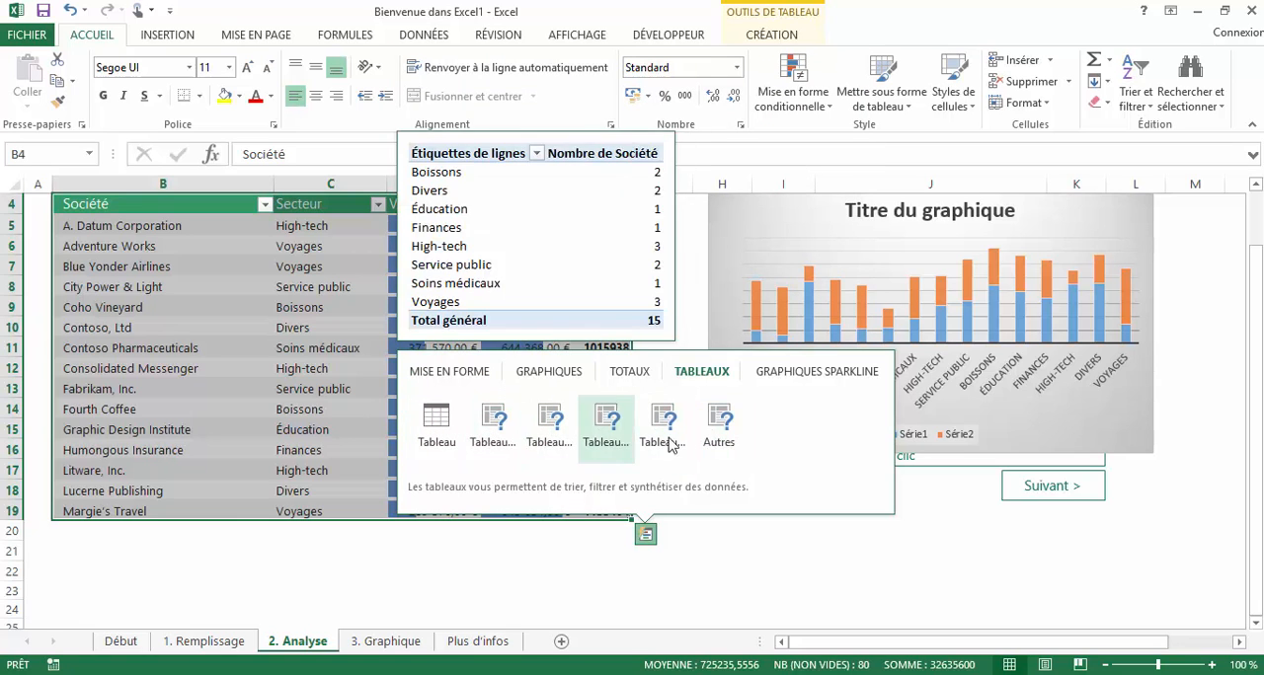
click(818, 372)
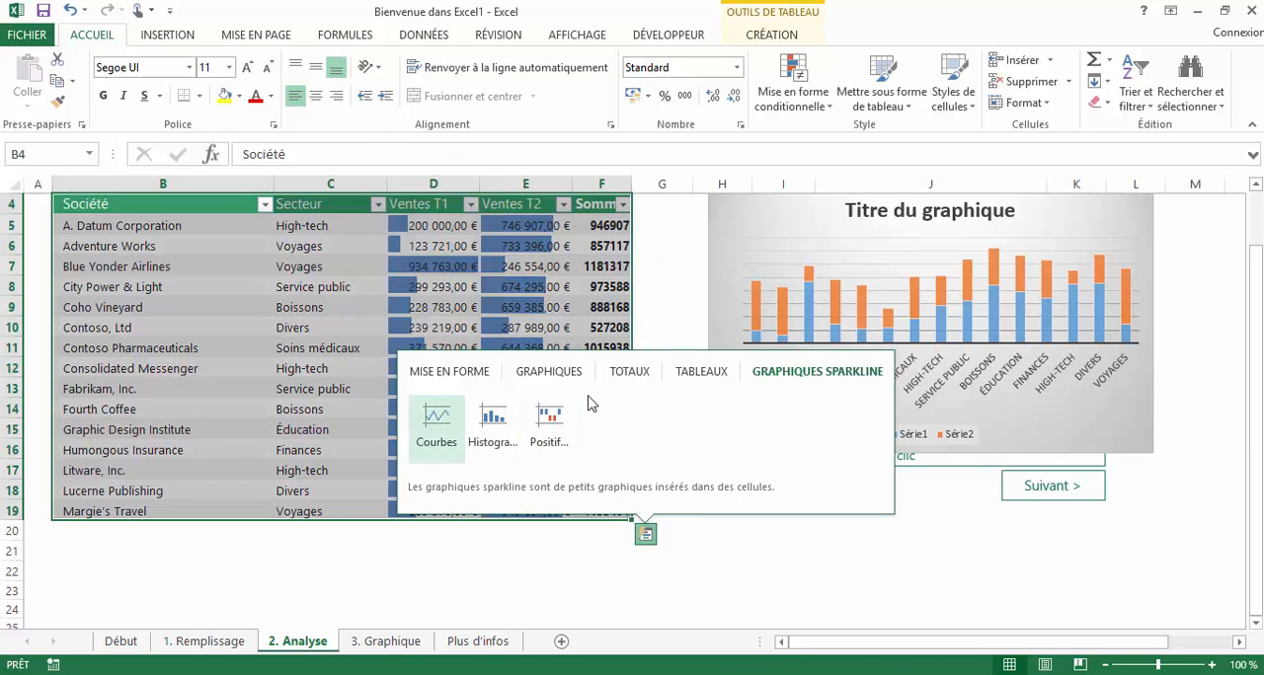
click(628, 372)
click(738, 582)
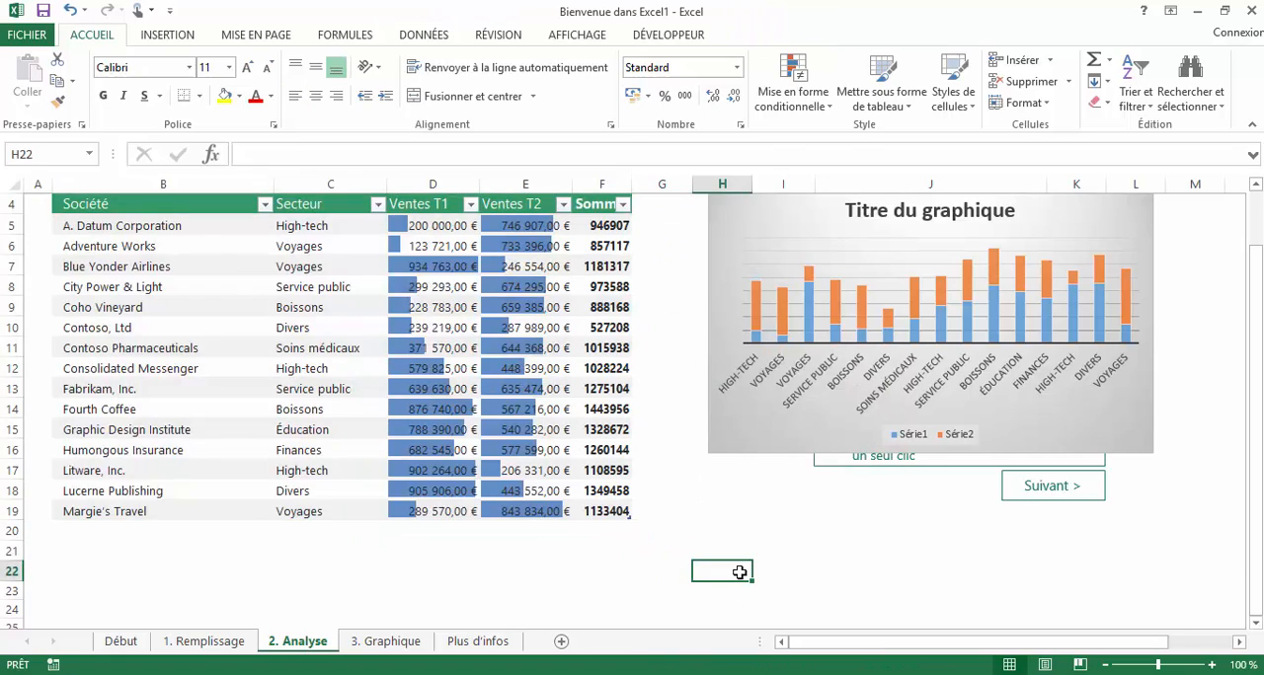
- Bring up the Quick Analysis options for the full table again and dismiss them without applying anything
scroll(738, 573, up, 1)
scroll(602, 541, down, 1)
click(601, 512)
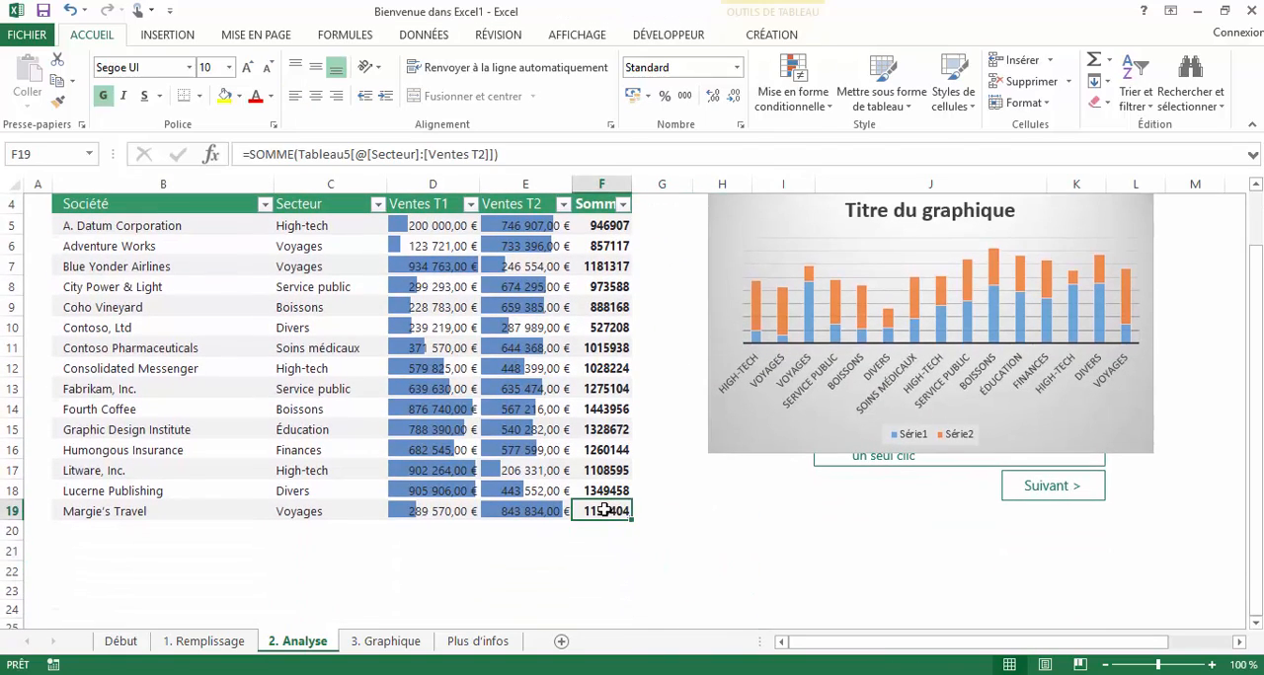
key(ctrl+a)
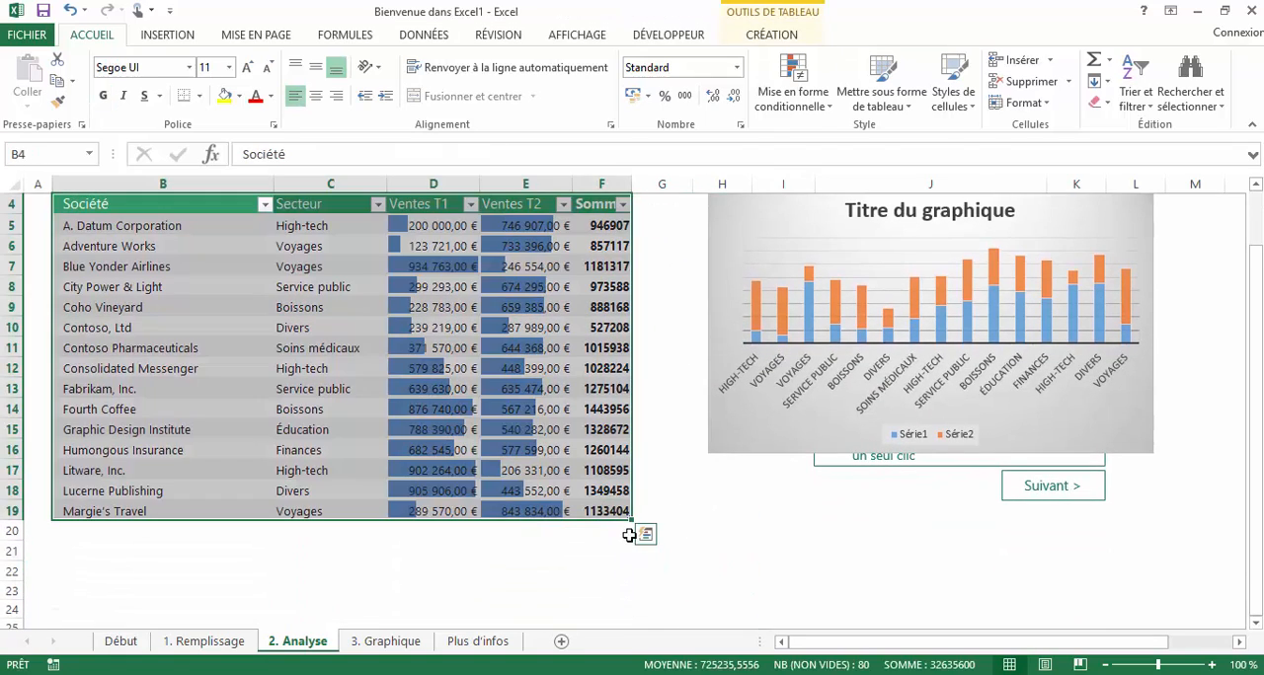
click(644, 534)
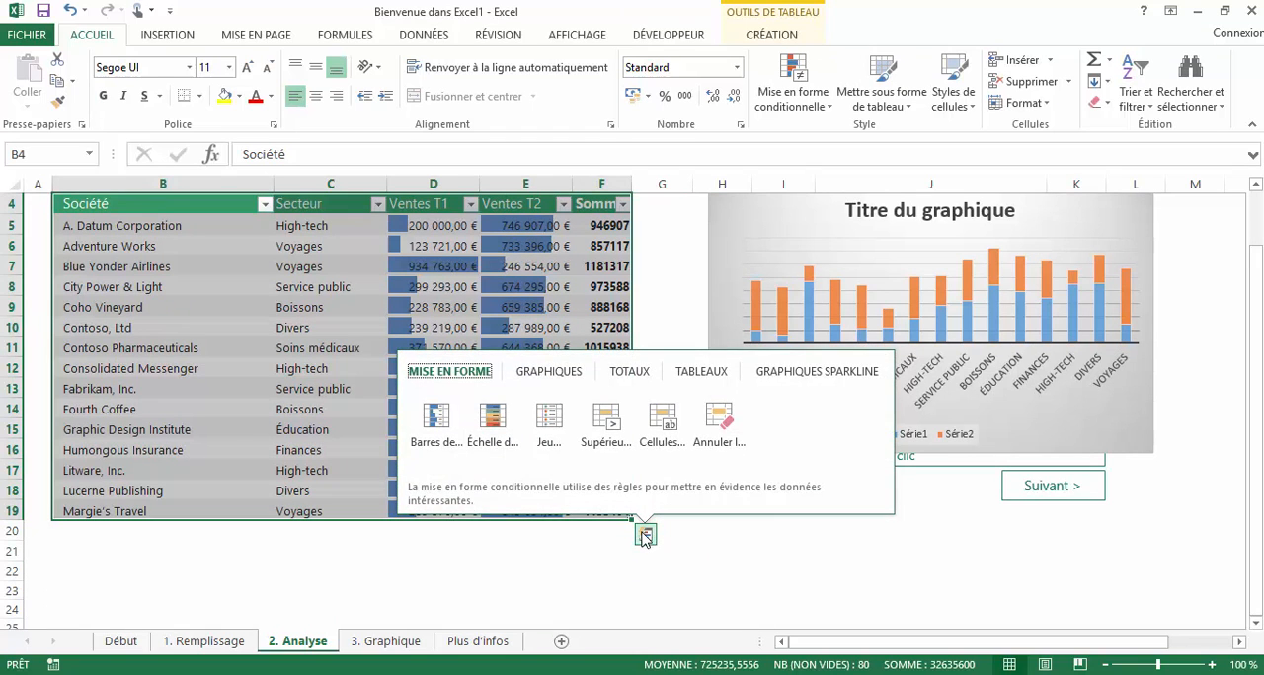
click(644, 534)
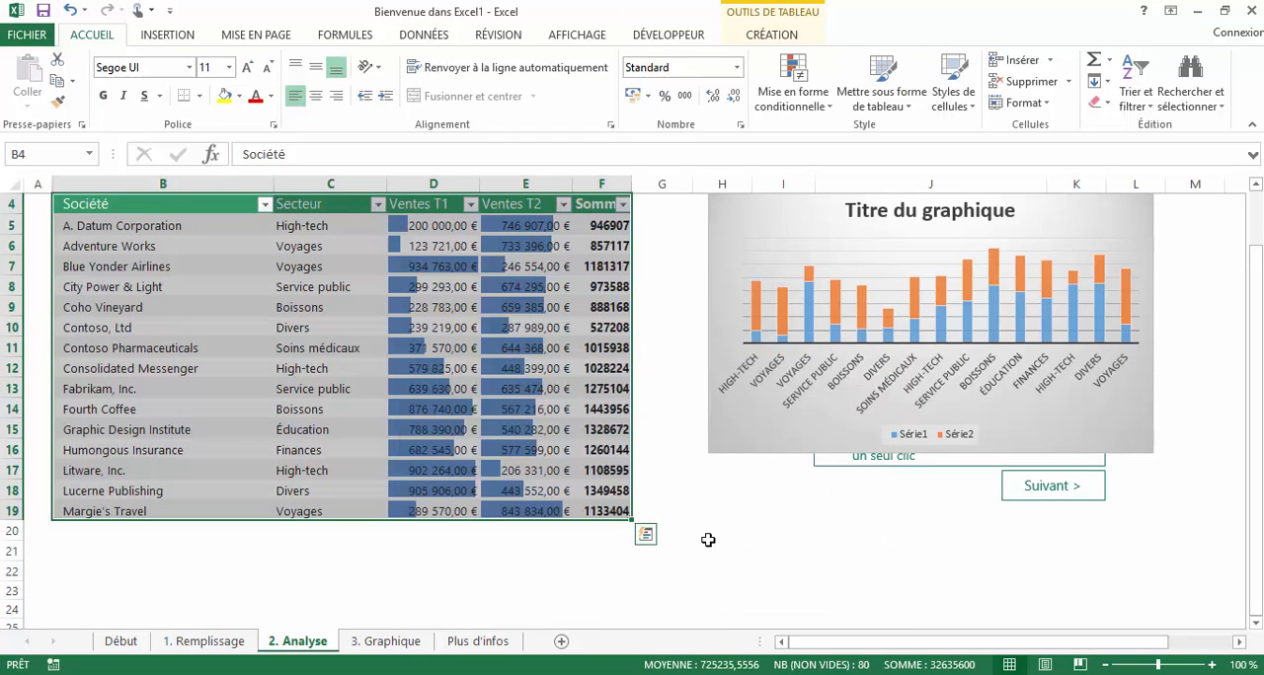
click(647, 534)
click(763, 566)
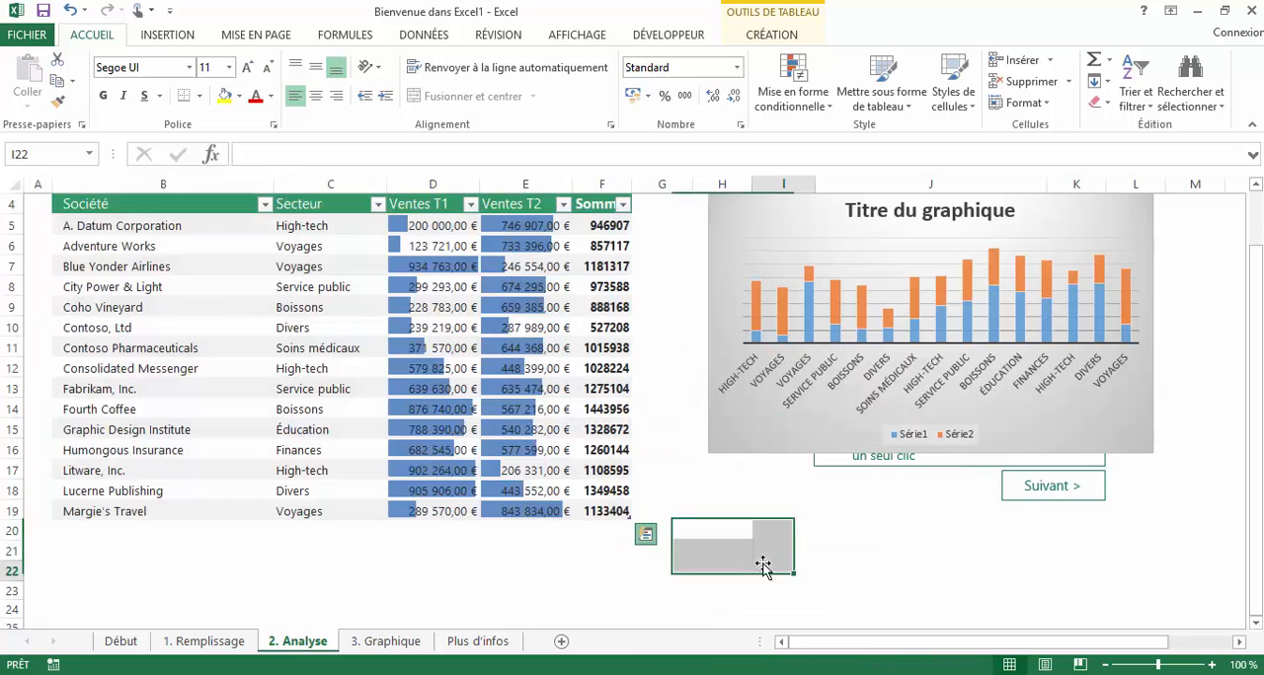
scroll(769, 568, up, 1)
- On the 3. Graphique sheet, select the entire sales table and open the recommended charts for it
click(388, 642)
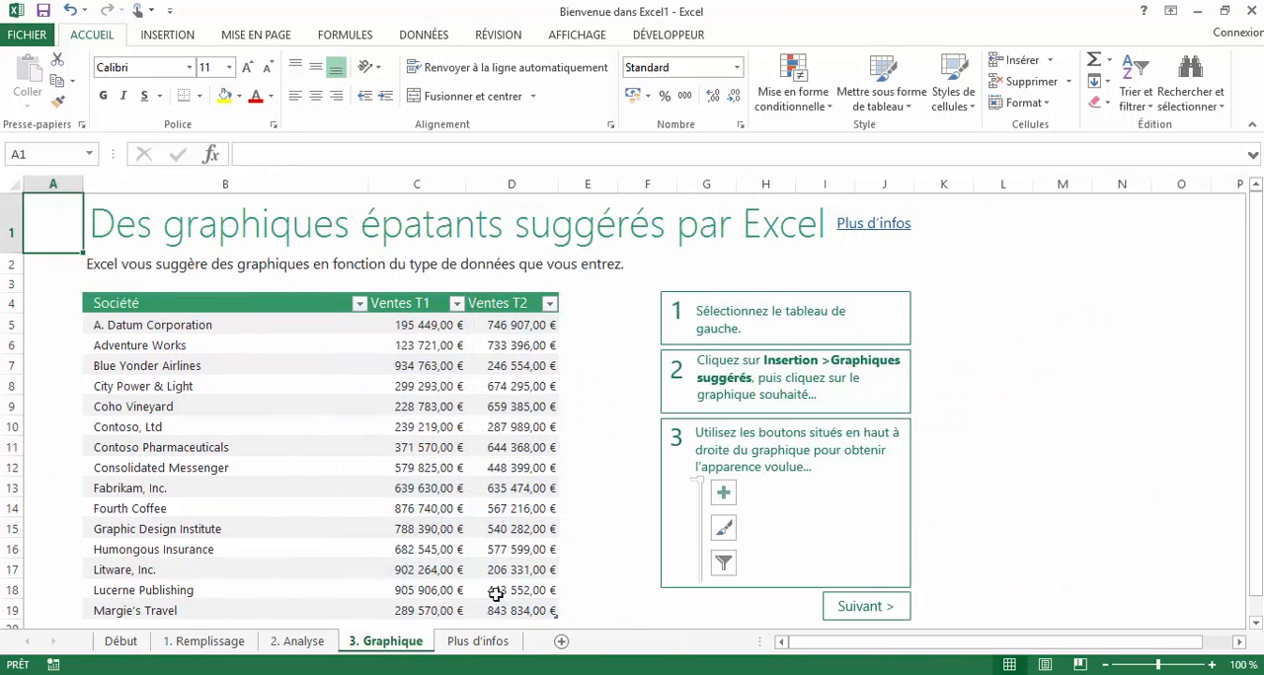
click(247, 430)
key(ctrl+a)
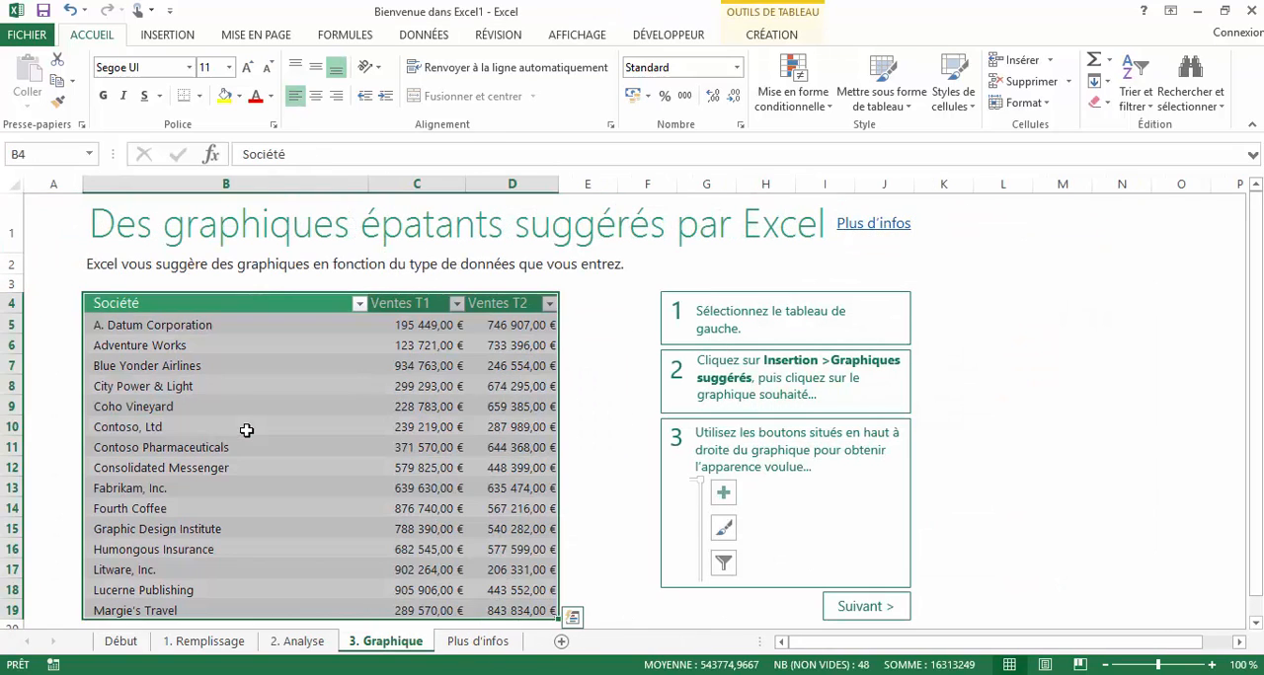
scroll(243, 427, down, 1)
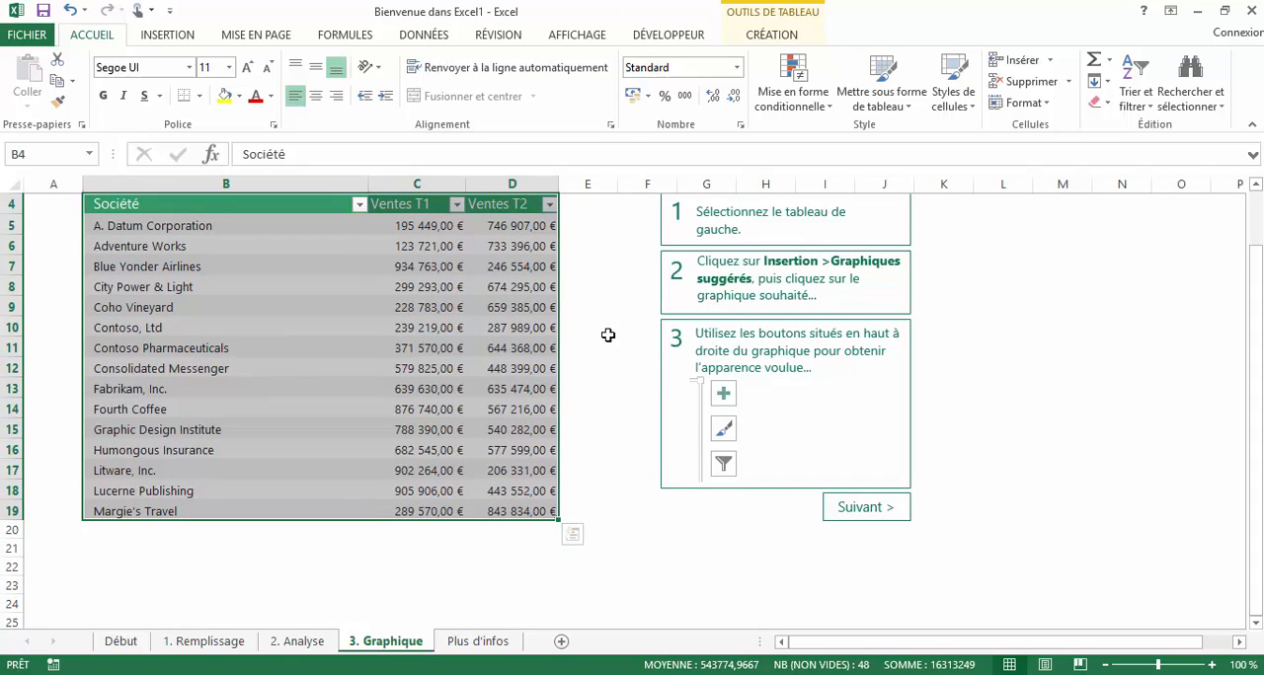
click(166, 35)
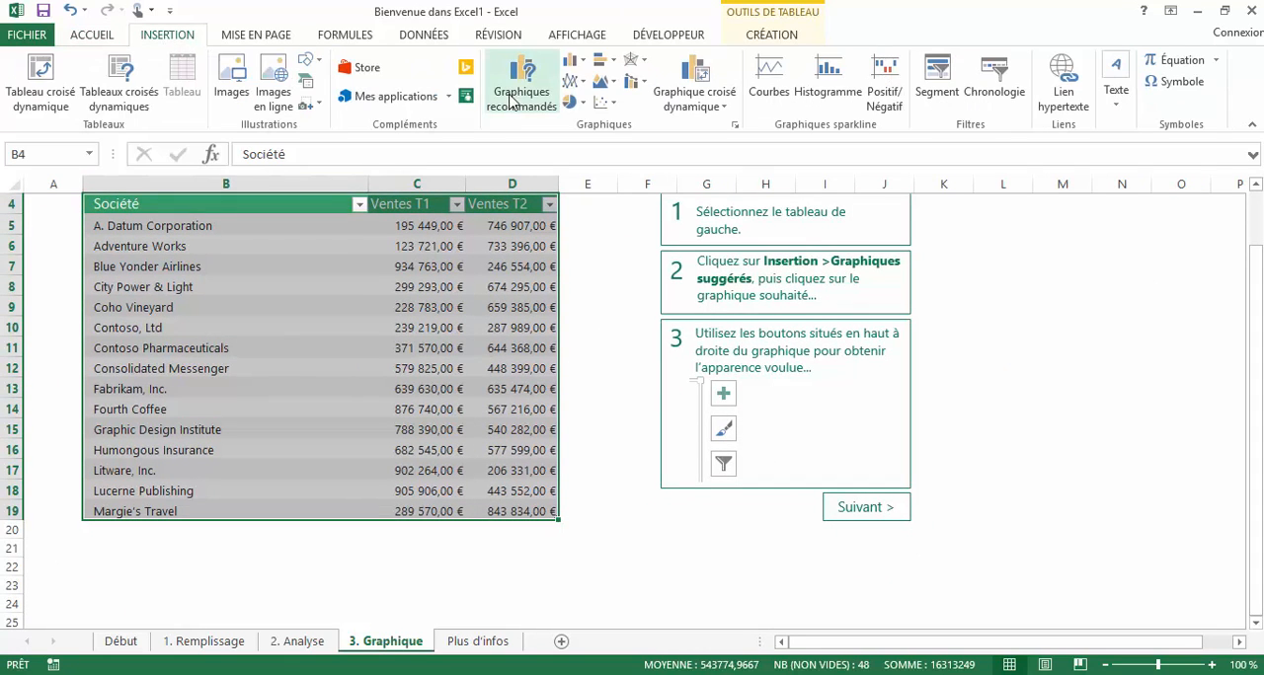
click(514, 94)
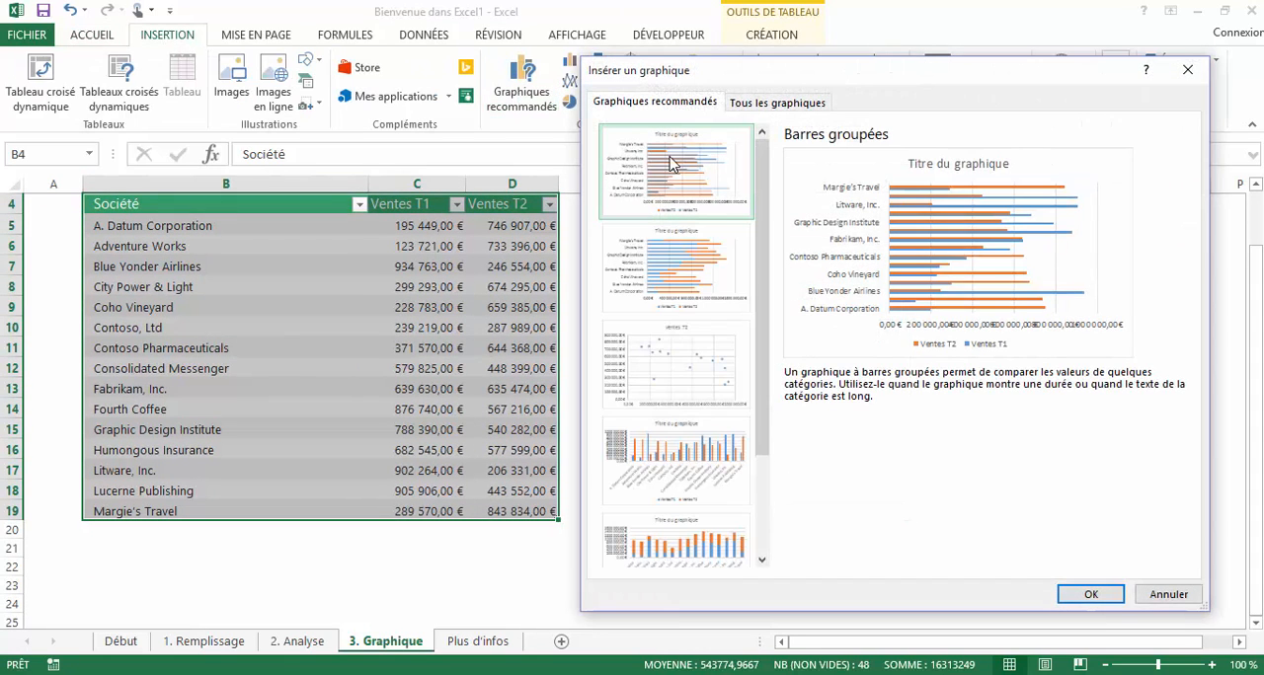
- Preview the recommended charts, including bar, scatter and column variants, and view the list of all chart types
click(720, 292)
click(719, 375)
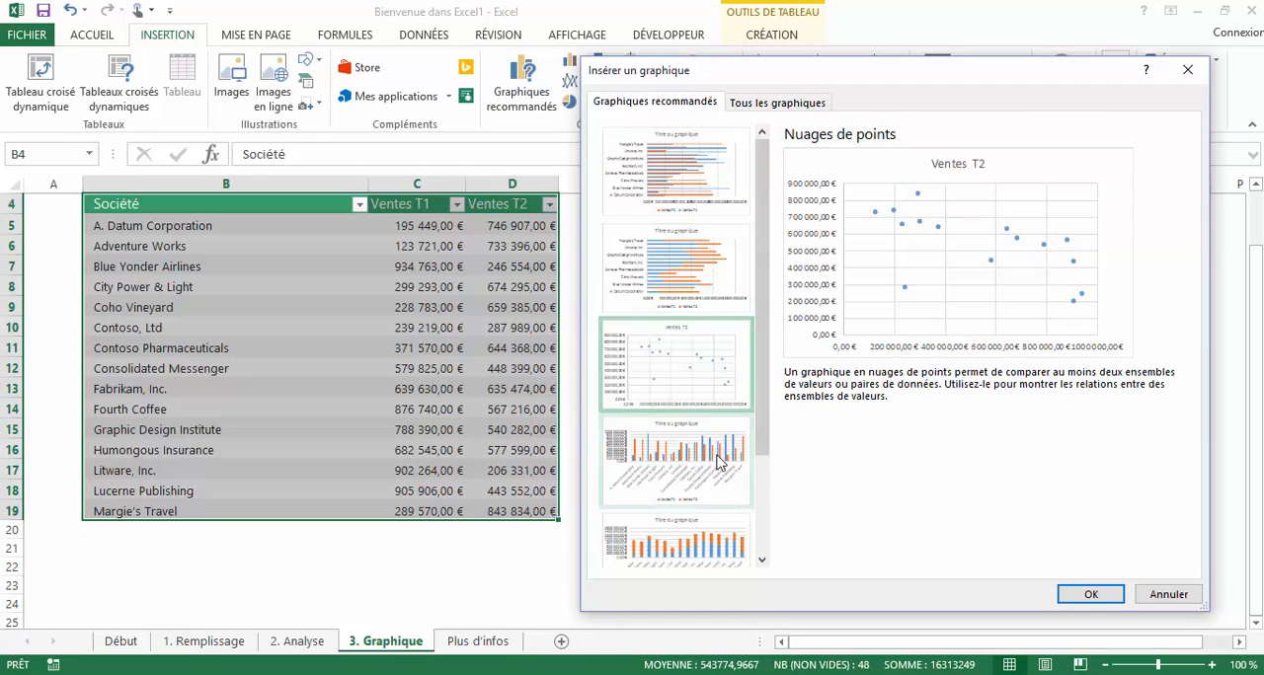
click(720, 464)
click(717, 548)
drag(769, 369, 758, 485)
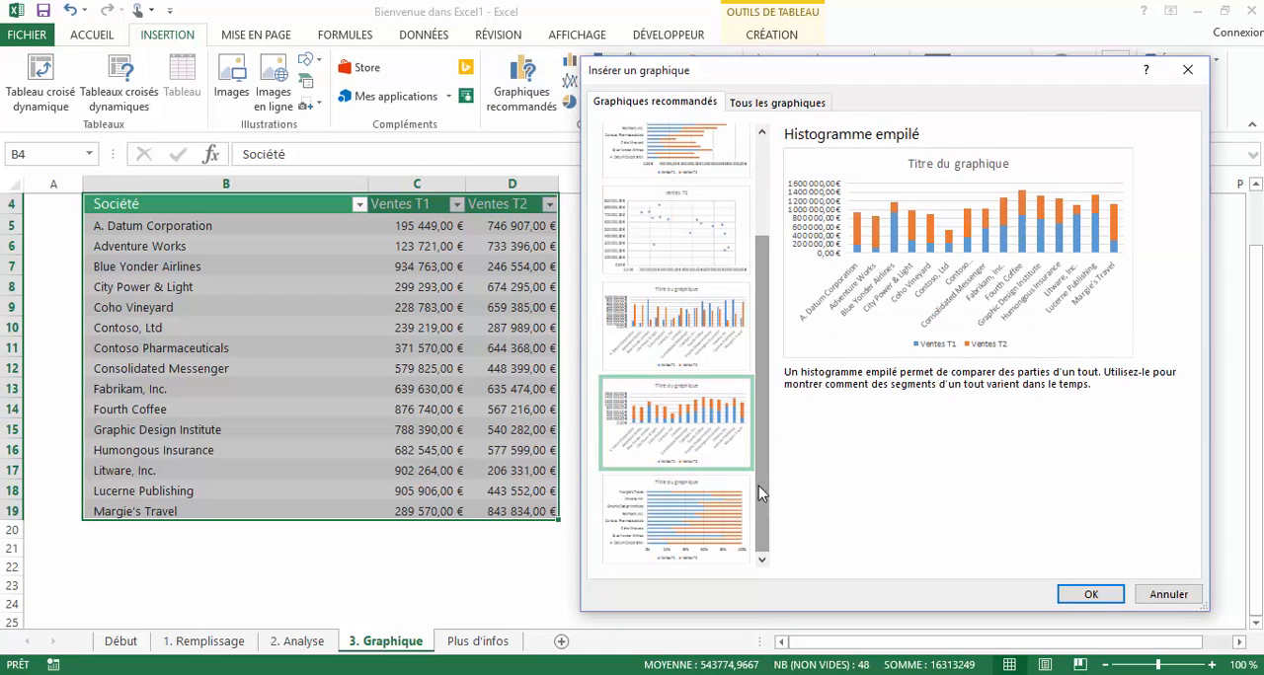
click(750, 489)
drag(765, 319, 681, 210)
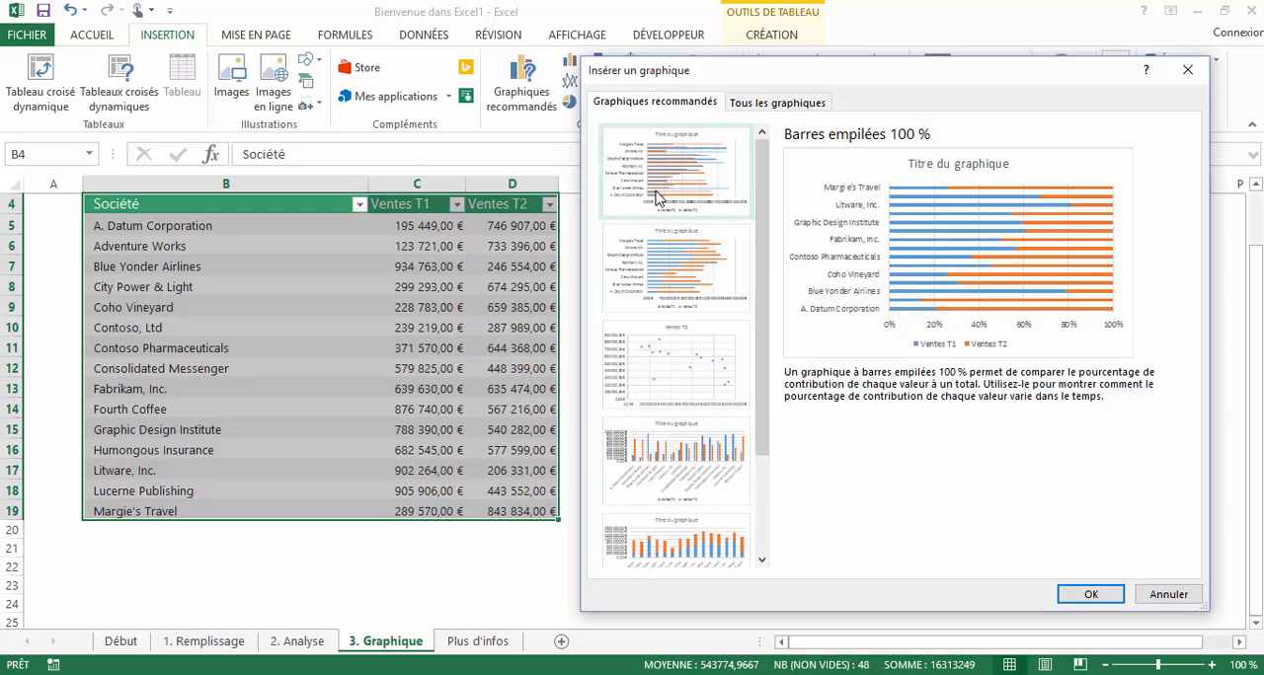
click(656, 196)
click(677, 277)
click(702, 373)
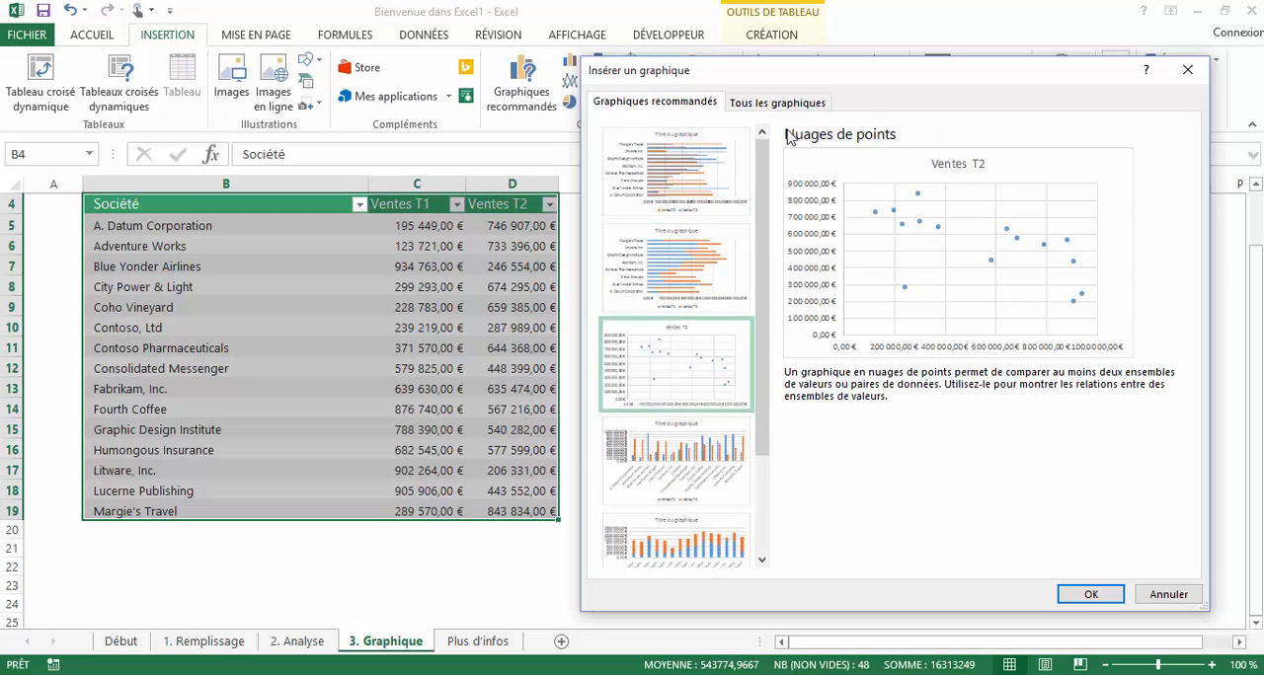
click(786, 103)
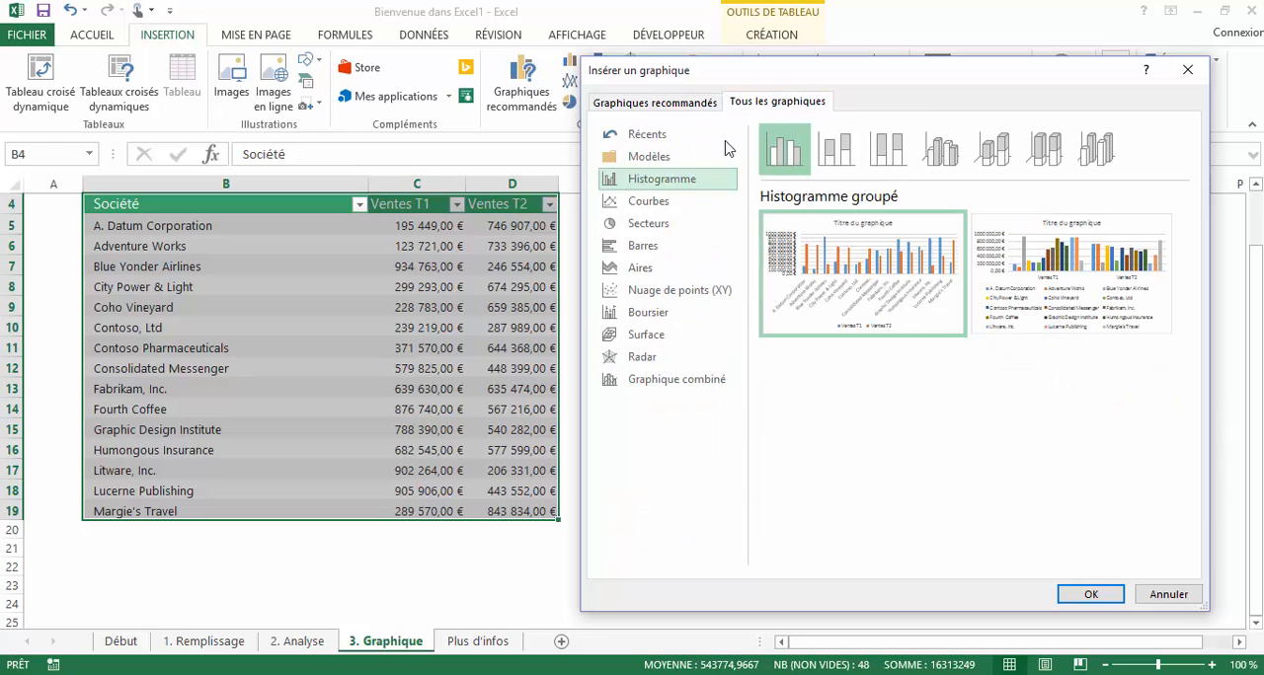
- Insert the recommended Barres empilées chart of Ventes T1 and Ventes T2 by company and show its formatting options
click(667, 104)
click(671, 272)
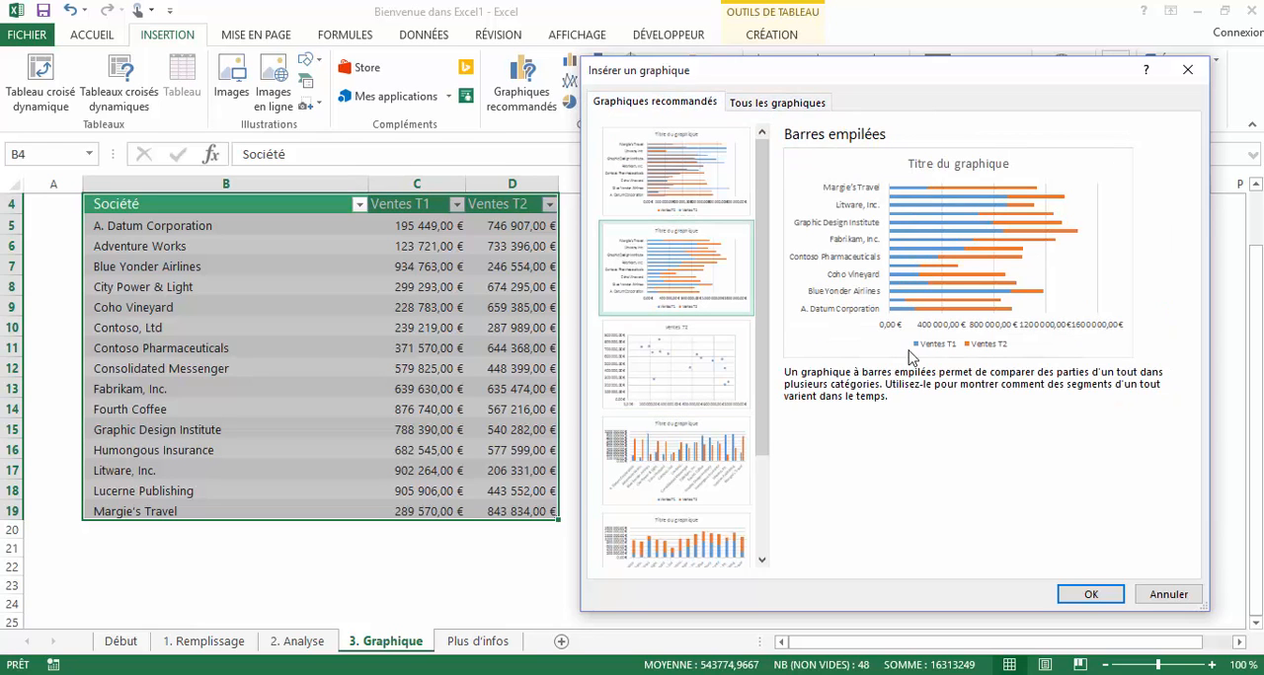
click(1092, 598)
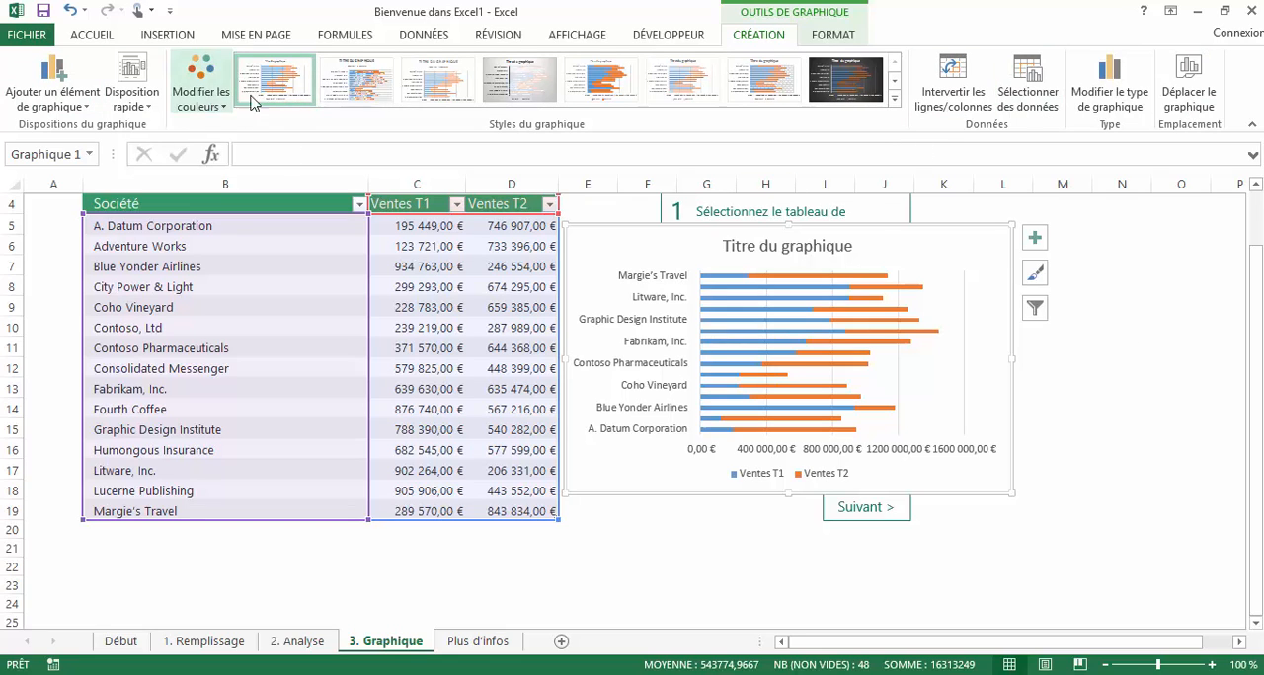
click(844, 36)
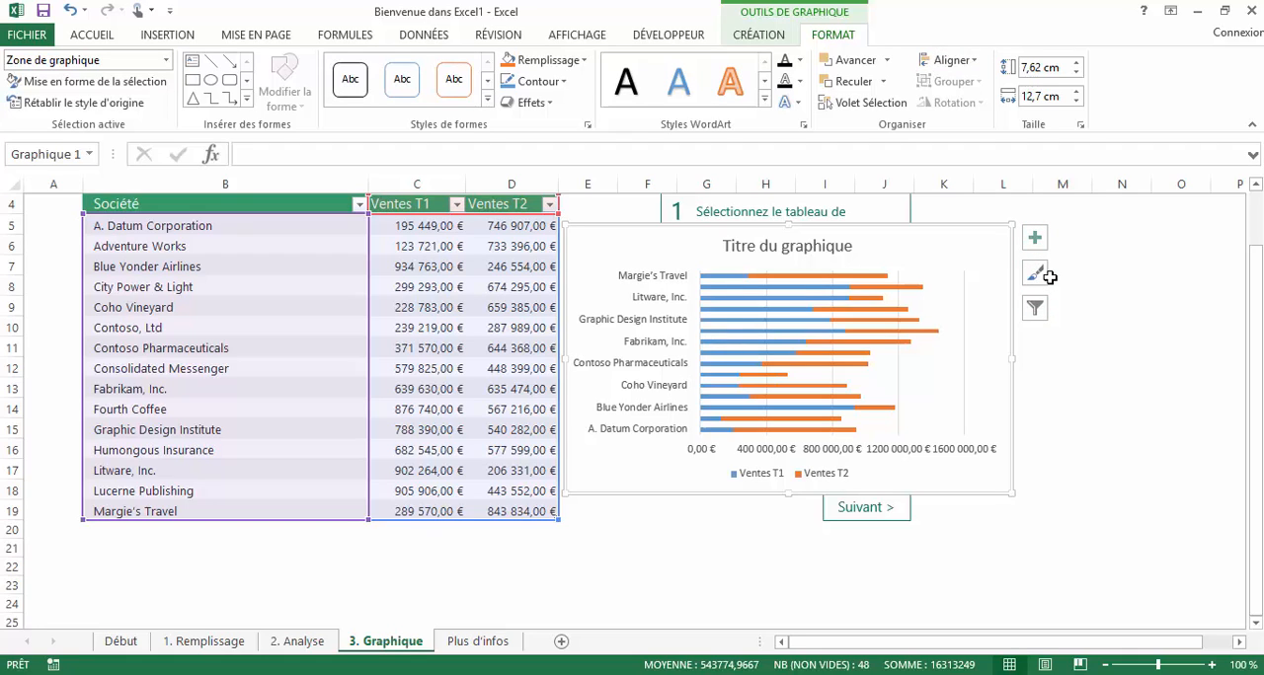
- Go to the Plus d'infos sheet and highlight the PivotTable mention in the Le saviez-vous ? box
click(480, 642)
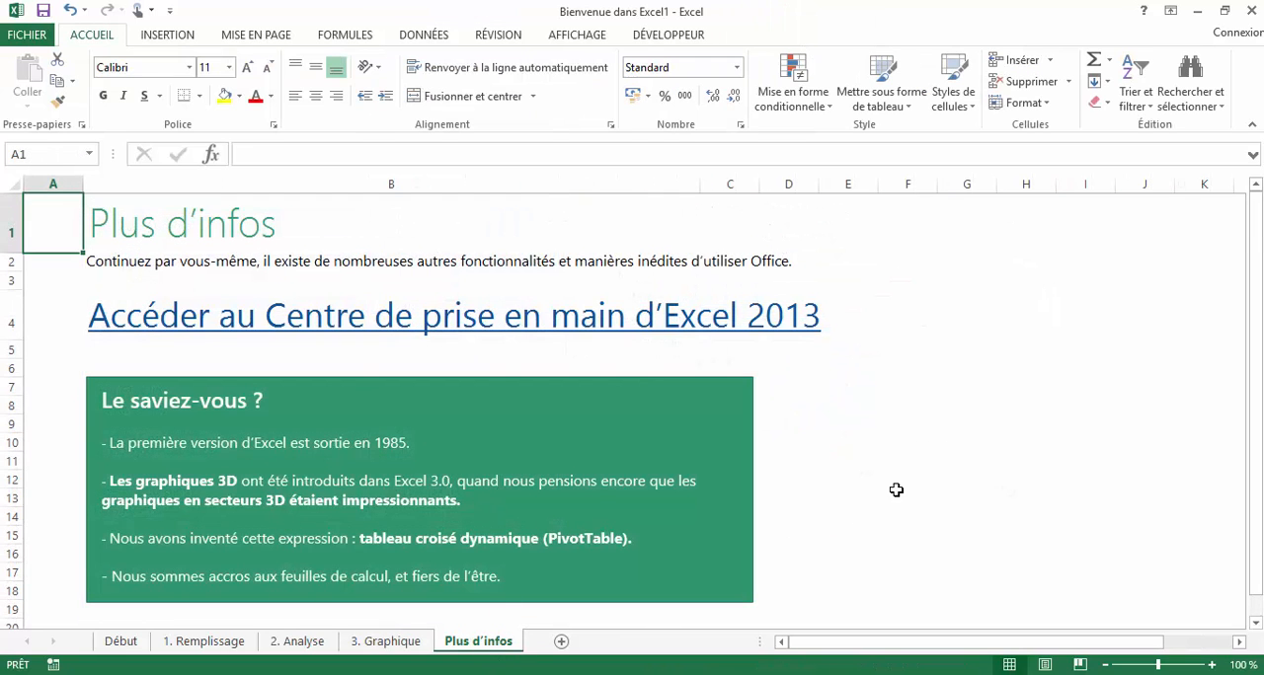
click(846, 383)
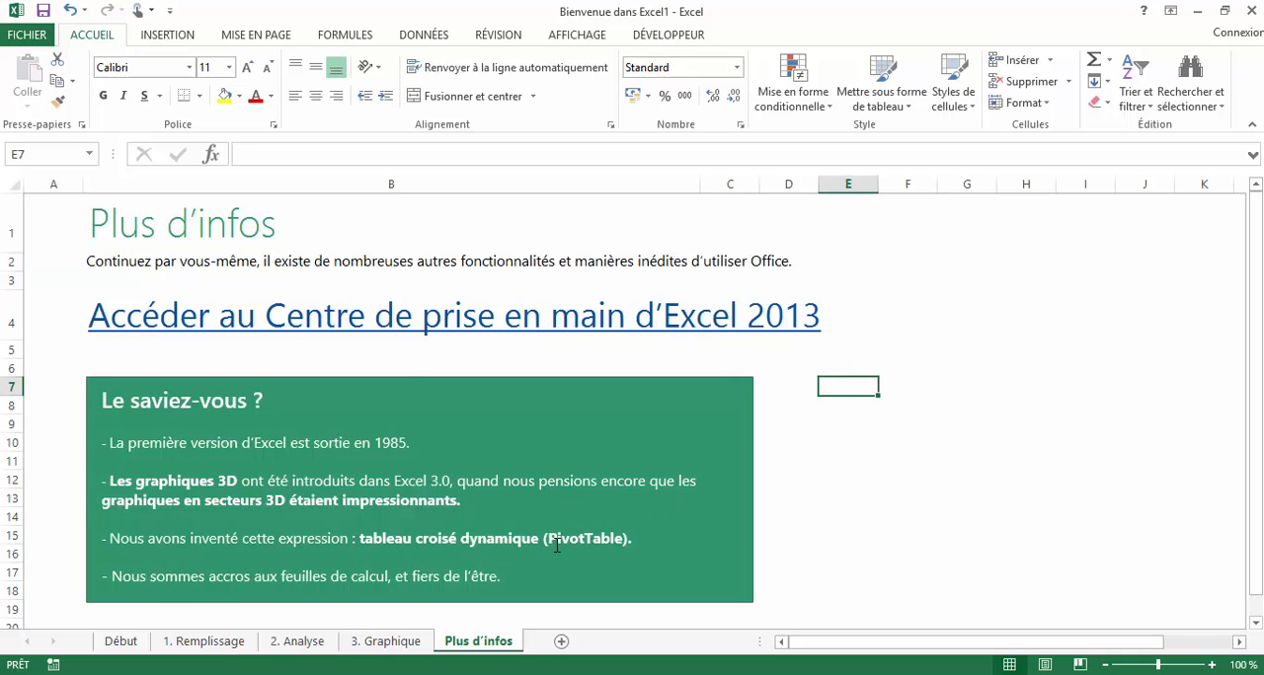
drag(545, 539, 625, 539)
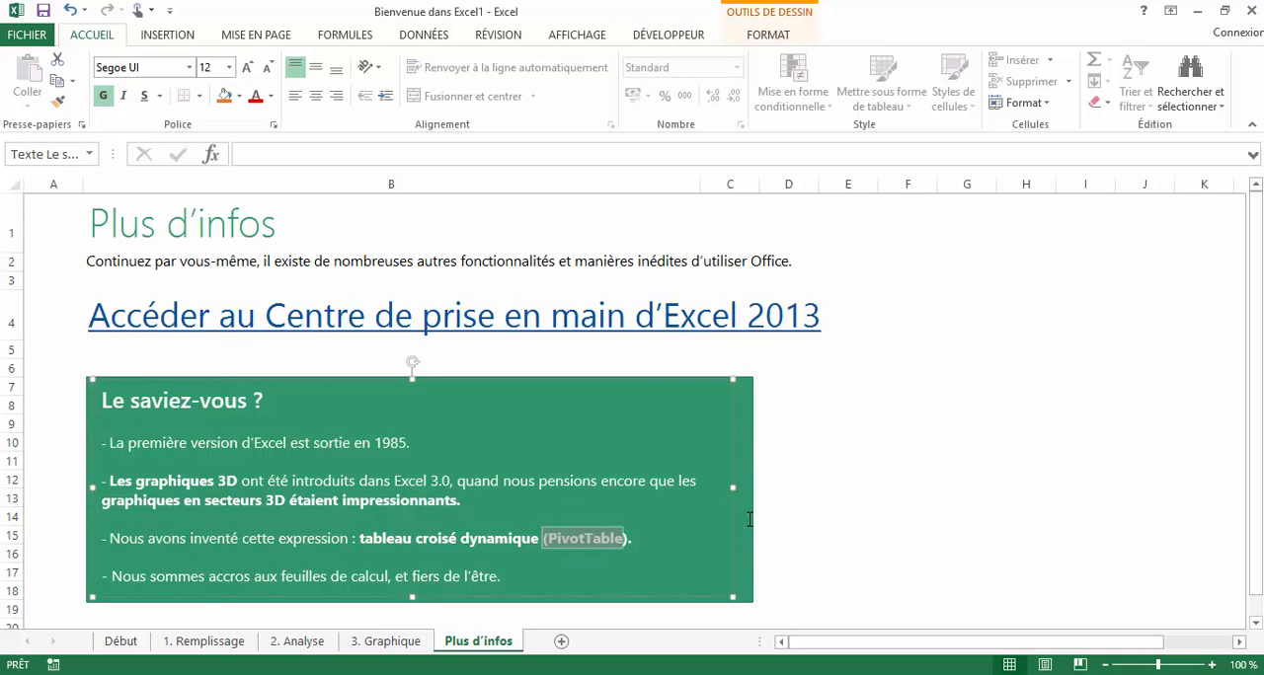
click(867, 517)
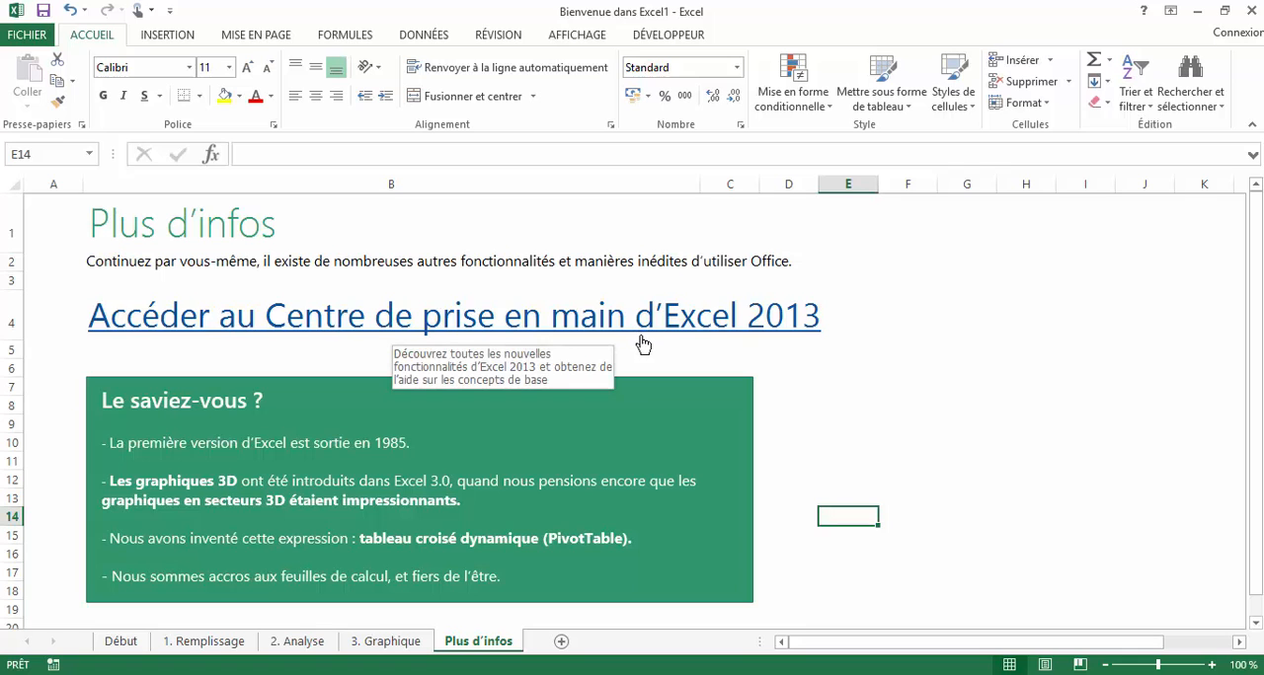
- Add a new worksheet and enter the headers Etat in A1 and Qté in B1
click(561, 643)
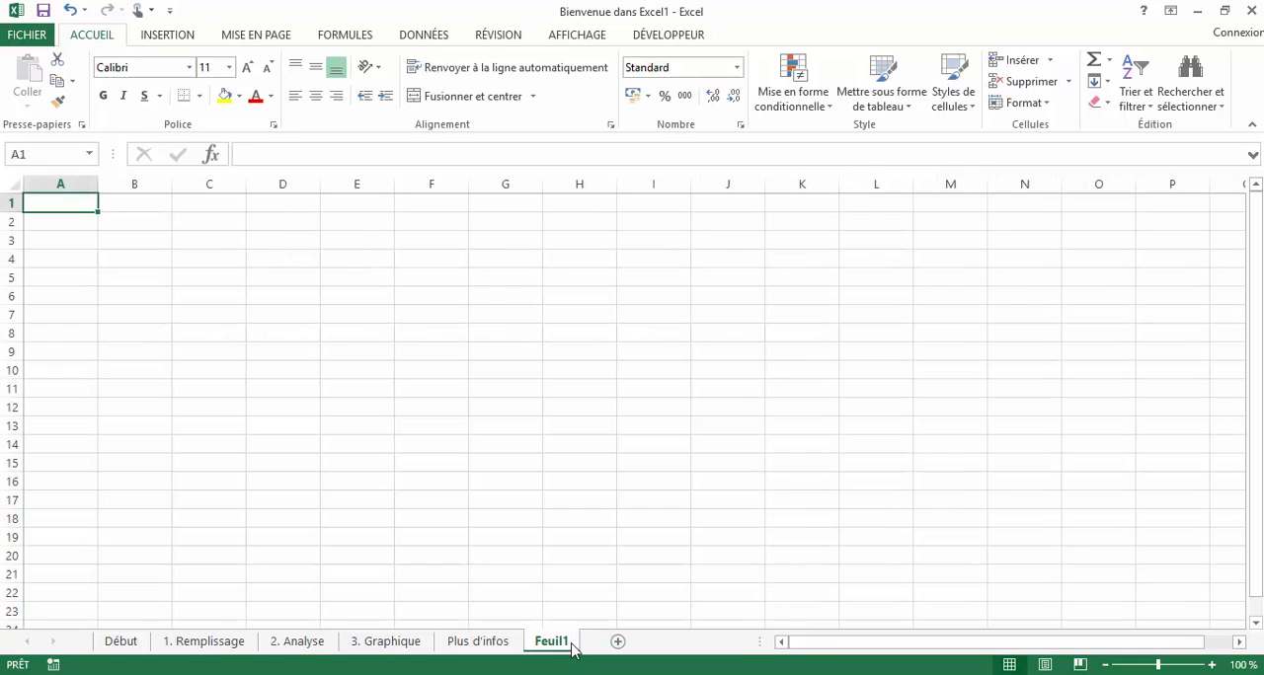
click(176, 38)
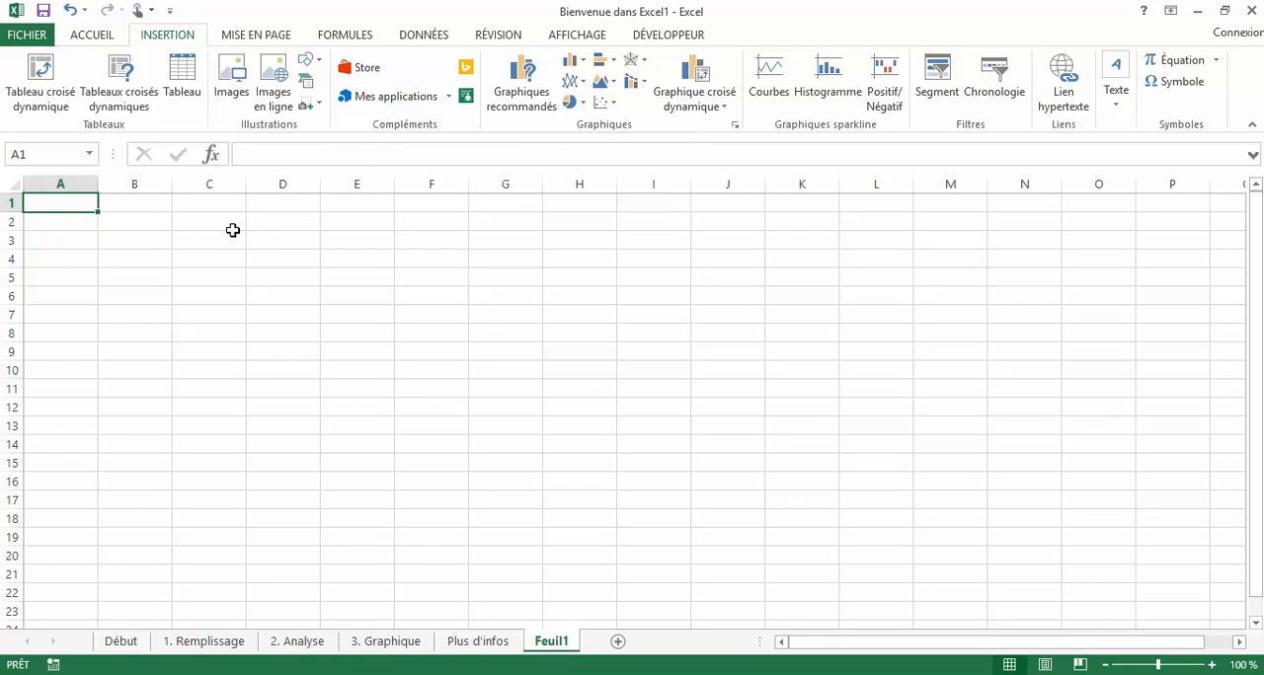
text(Etat)
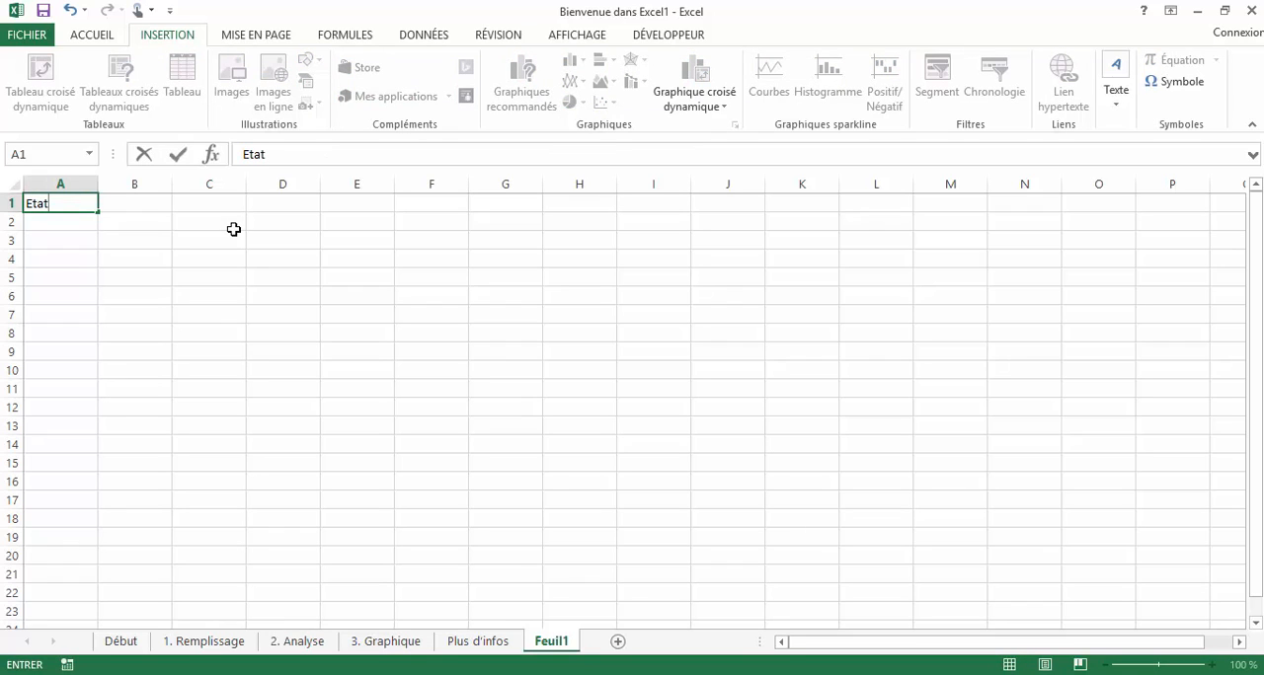
key(Tab)
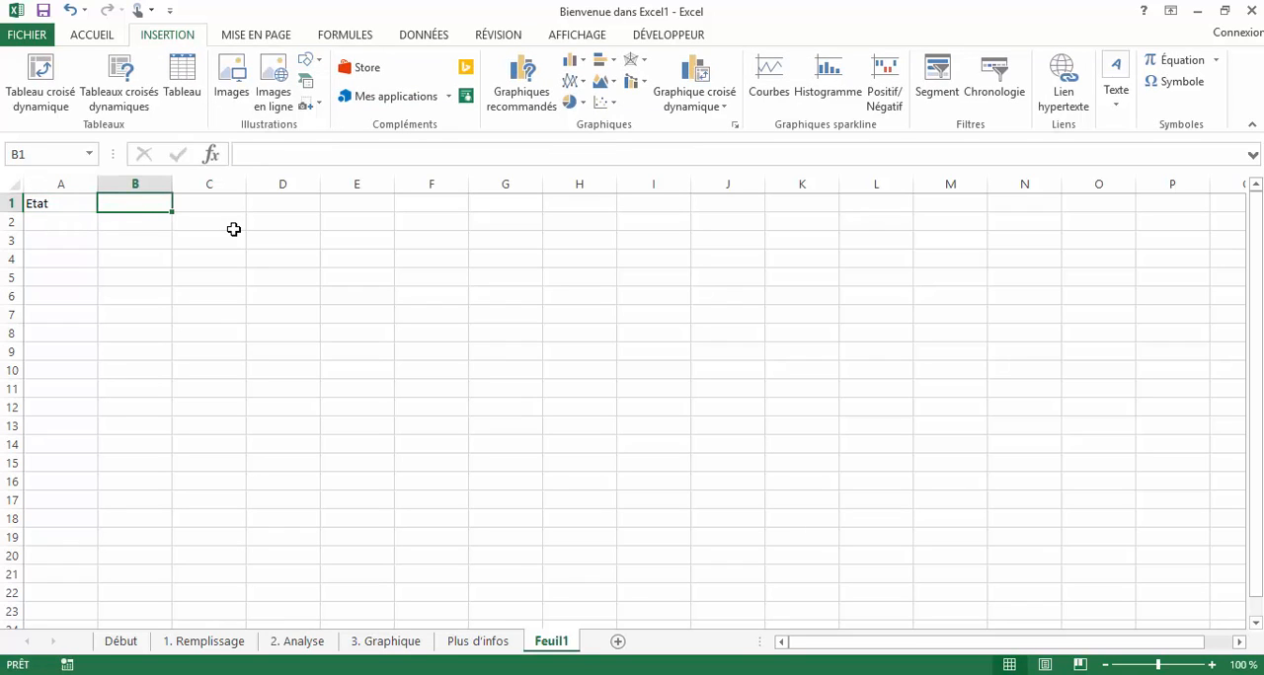
text(Qté)
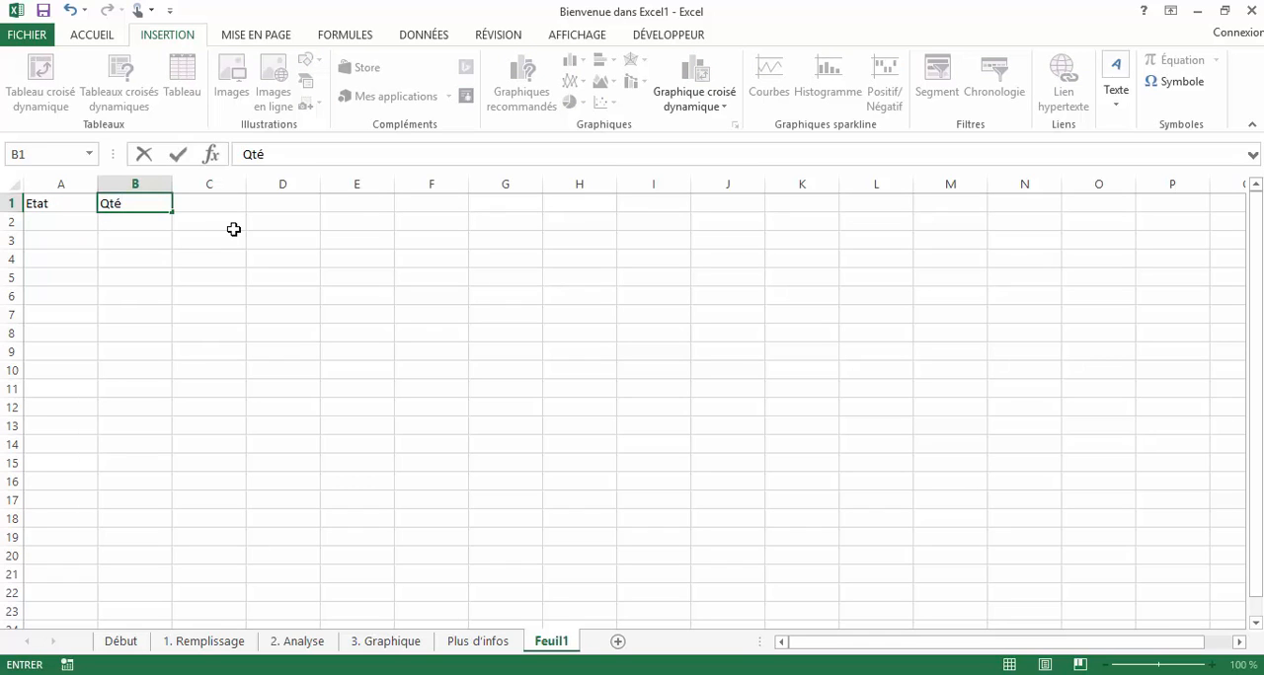
key(Return)
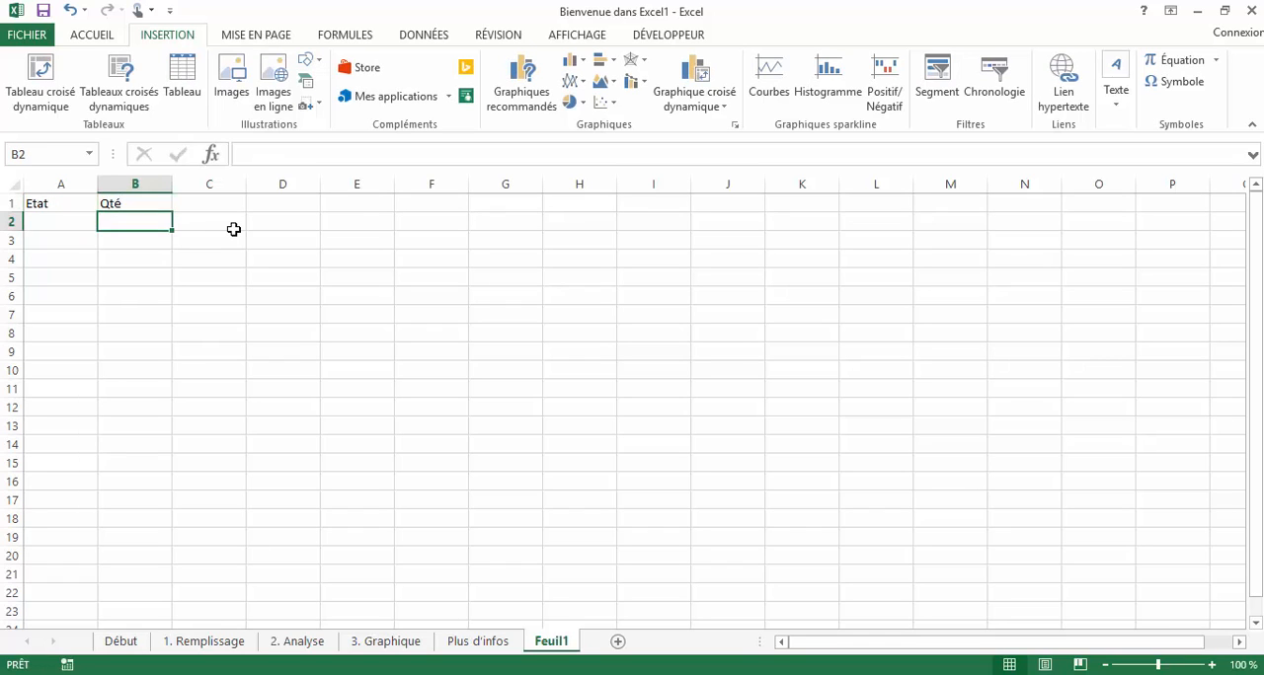
- Fill in the first data row with FR in A2 and 2000 in B2
text(FR)
key(Tab)
text(2000)
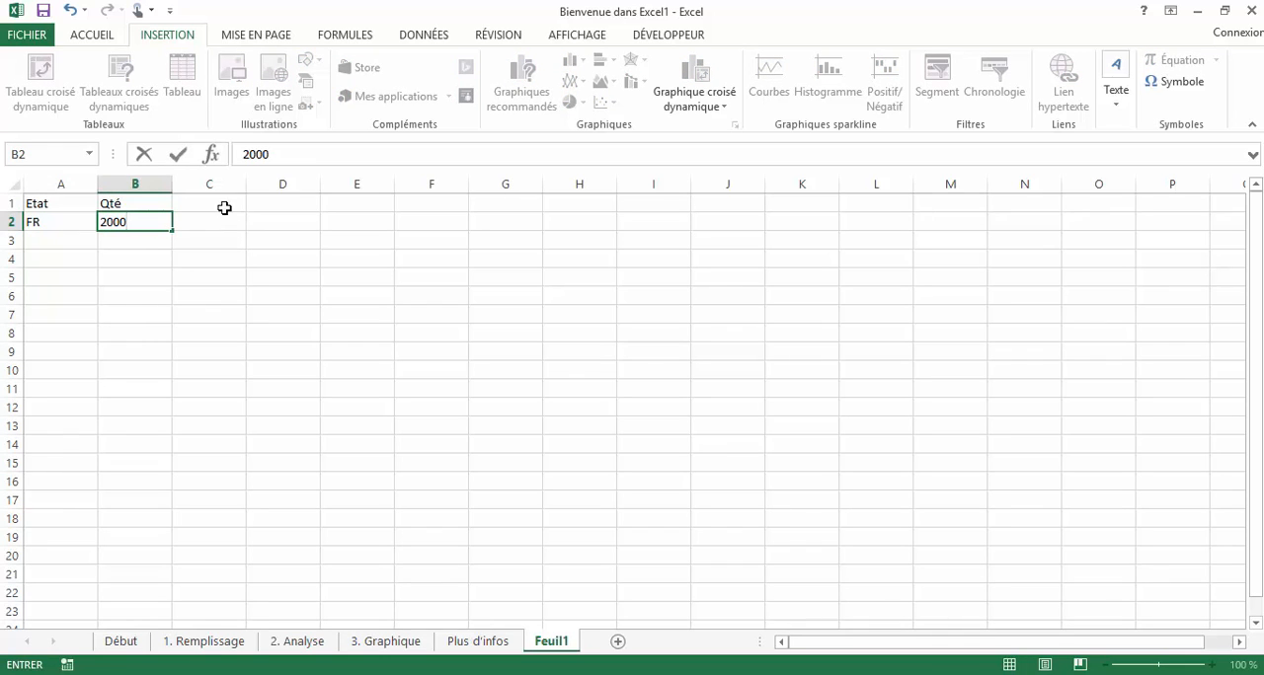
click(213, 241)
- Select A1:B2, insert the Geographic Heat Map add-in and position it beside the data
drag(147, 223, 93, 206)
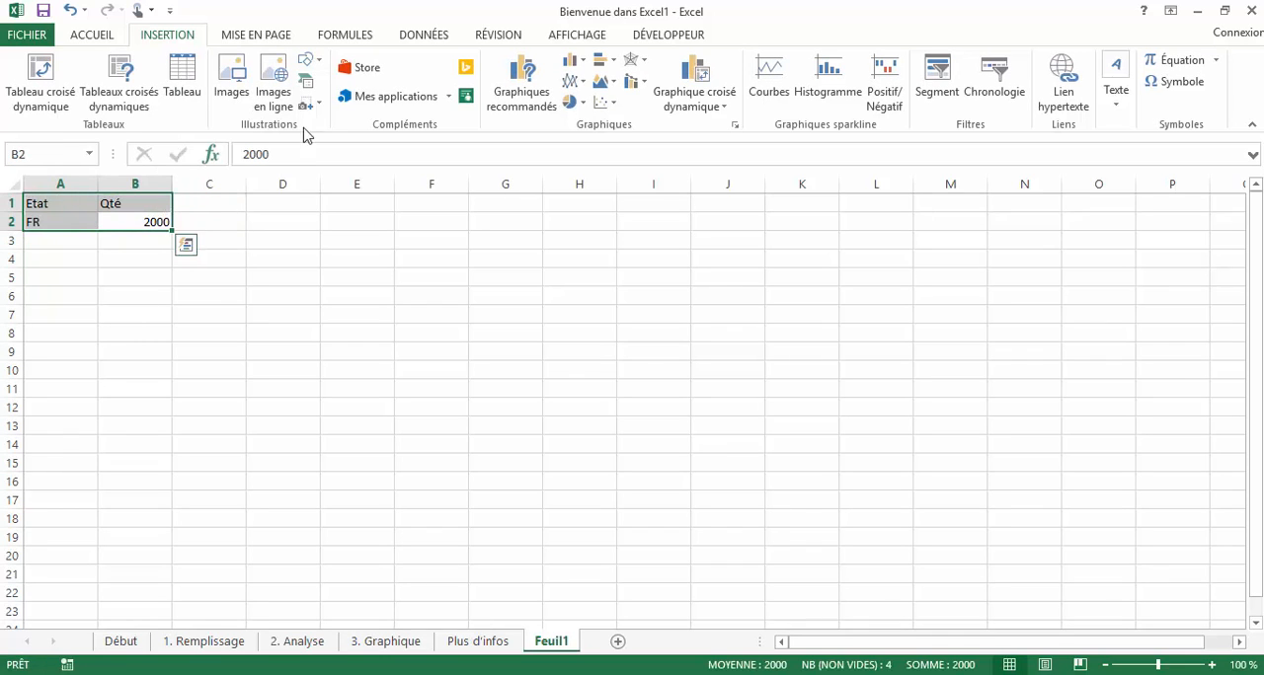
click(448, 99)
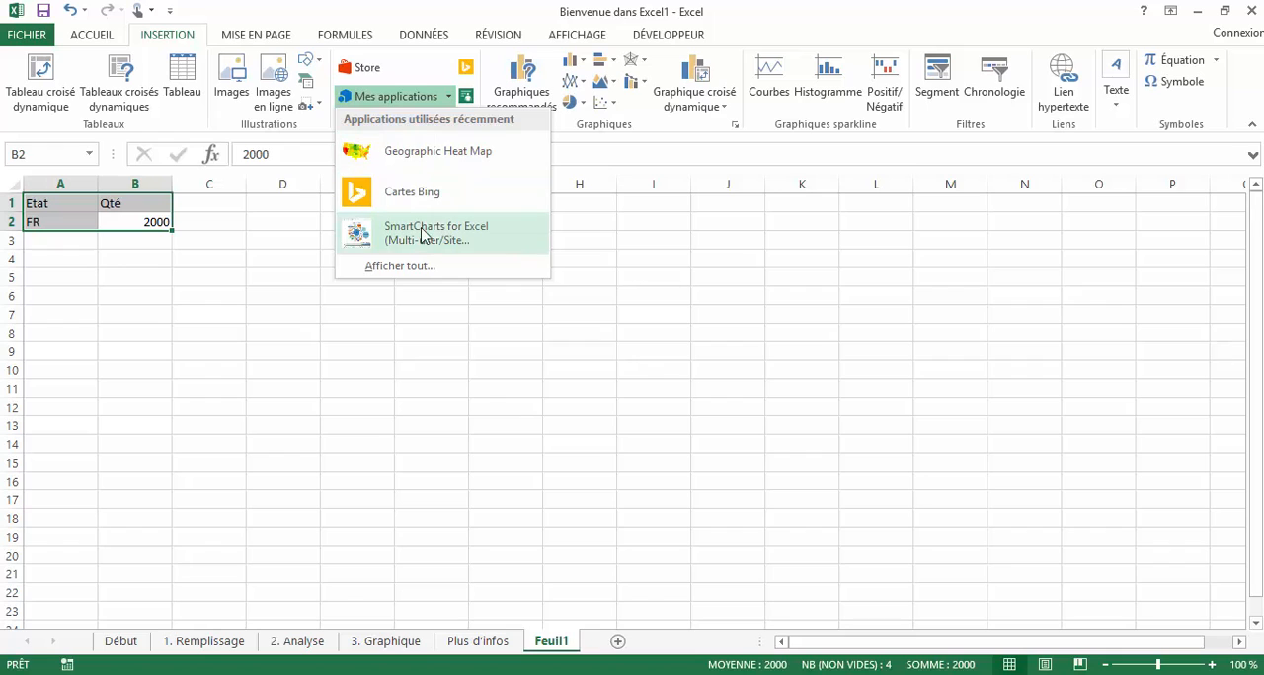
click(414, 192)
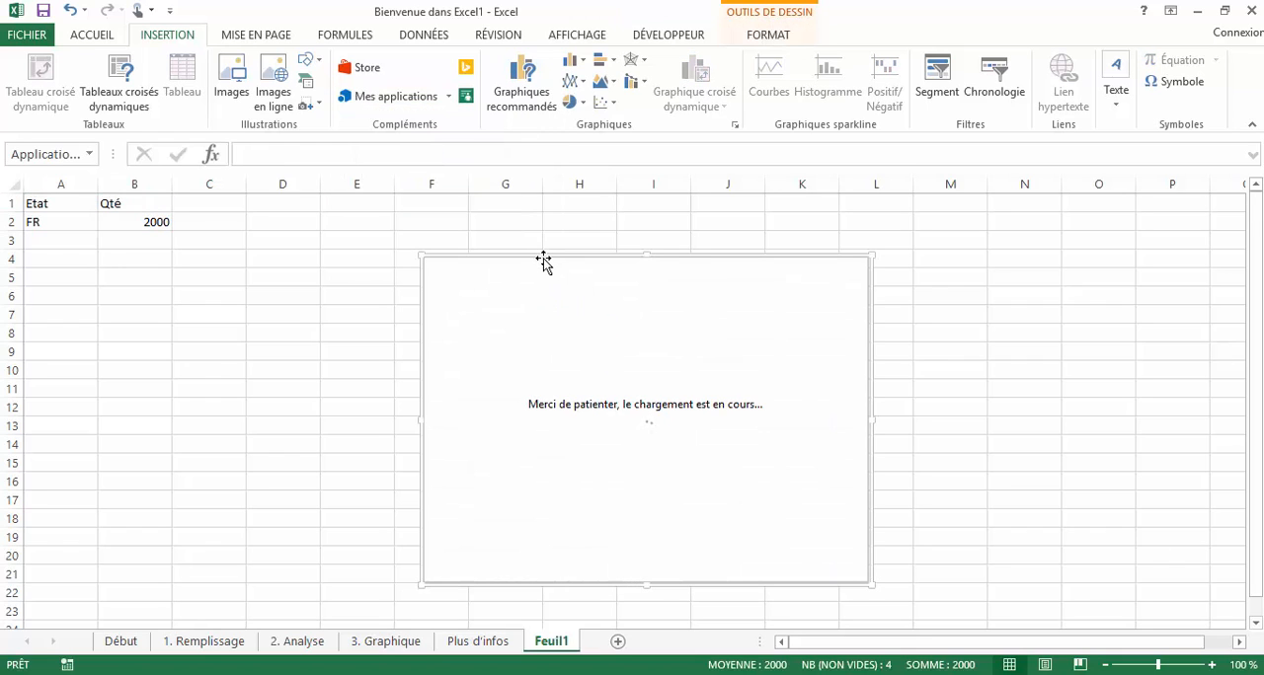
drag(541, 261, 318, 216)
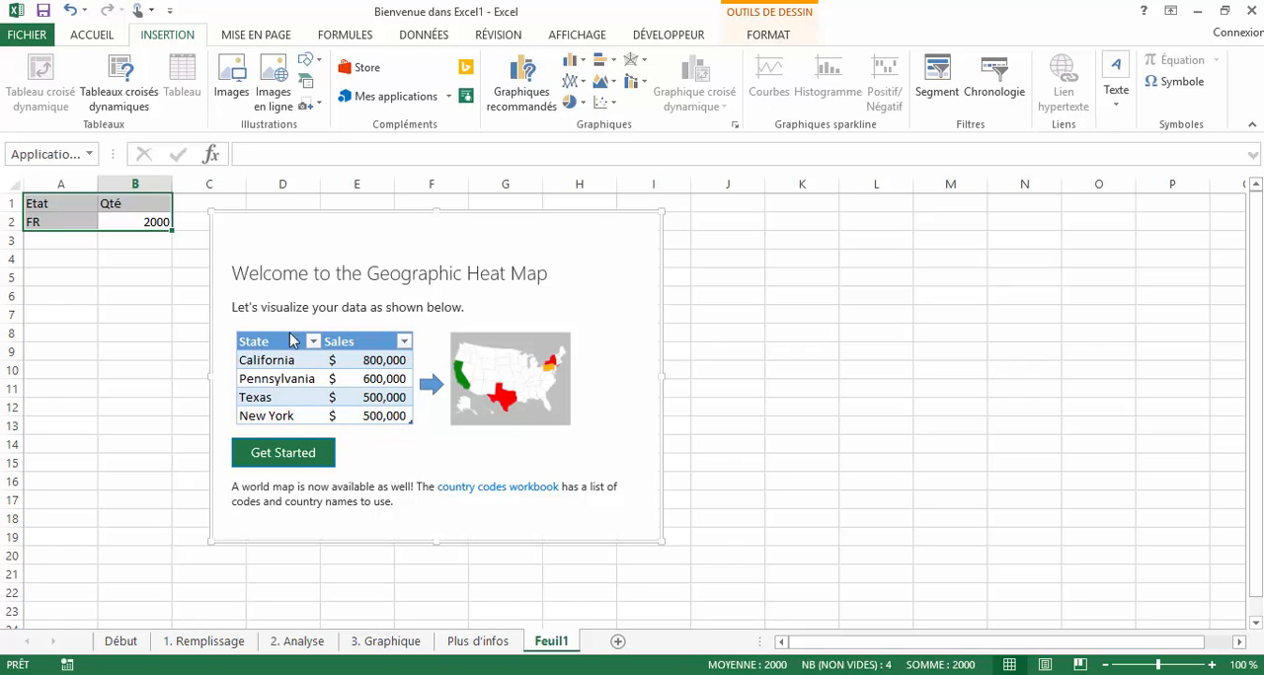
- Start the heat map setup, choose the World map and use Feuil1!$A$1:$B$2 as its data
click(310, 457)
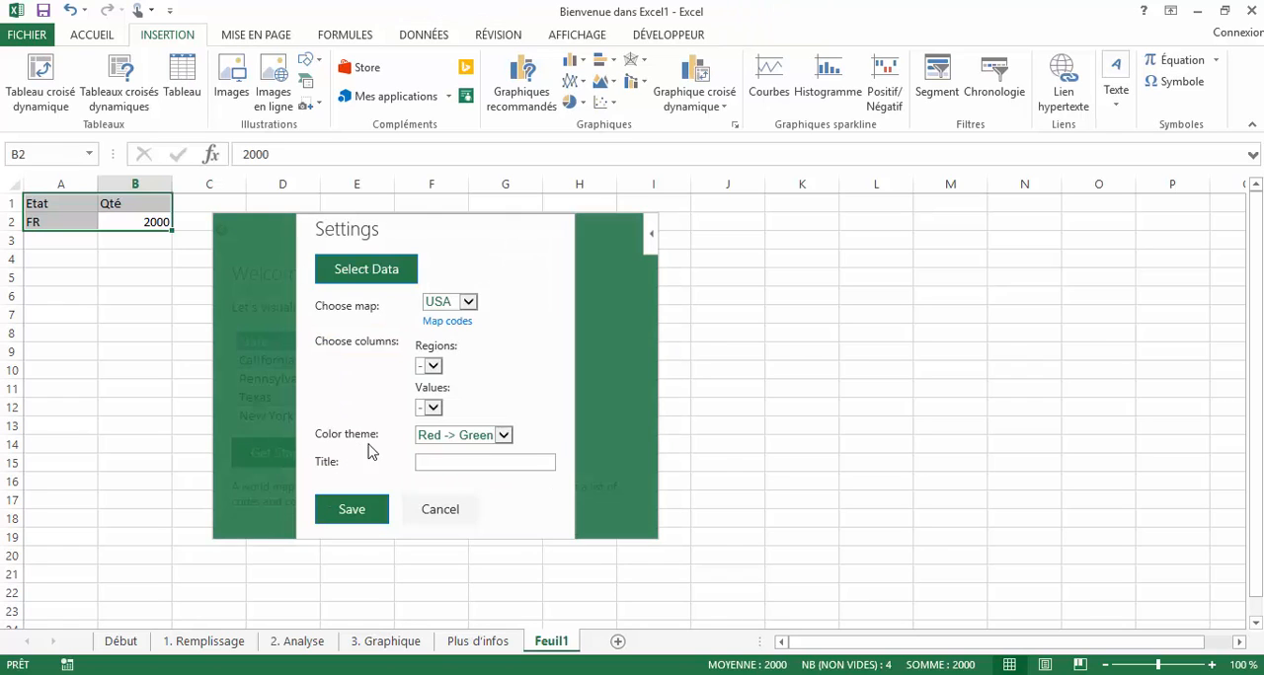
click(469, 303)
click(462, 317)
click(385, 272)
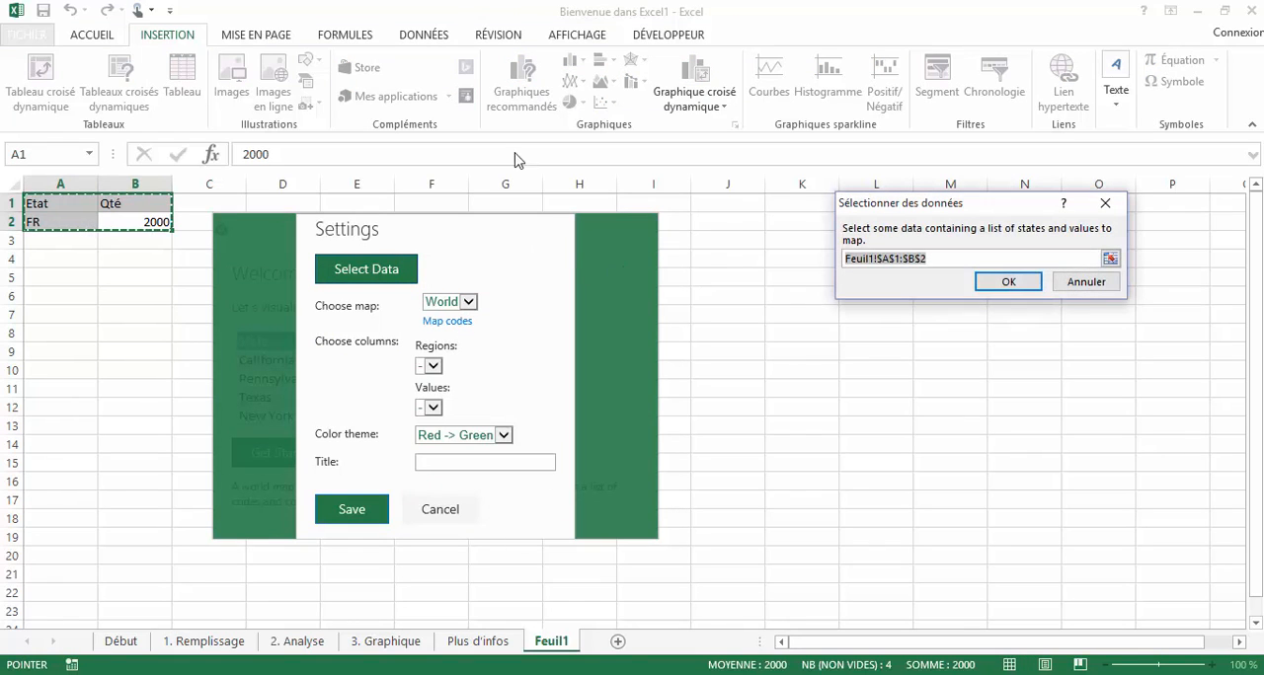
click(1016, 283)
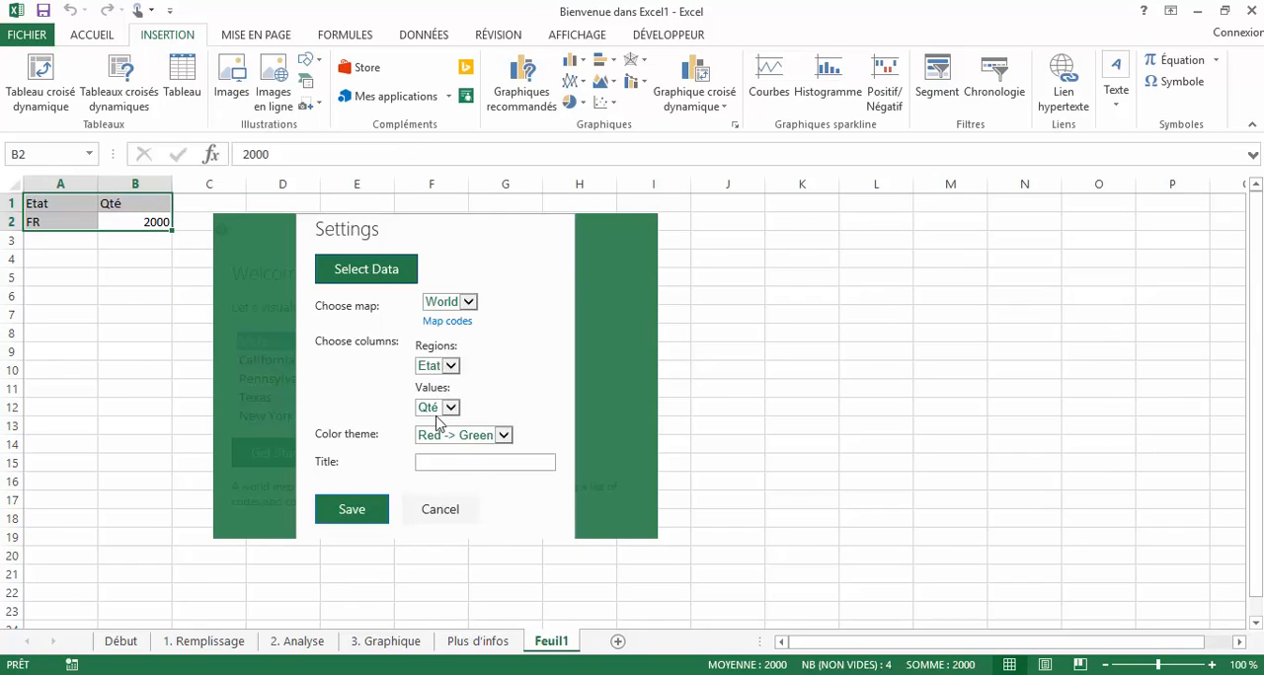
- Keep the Red -> Green color theme, title the heat map Repartition and save its settings
click(505, 438)
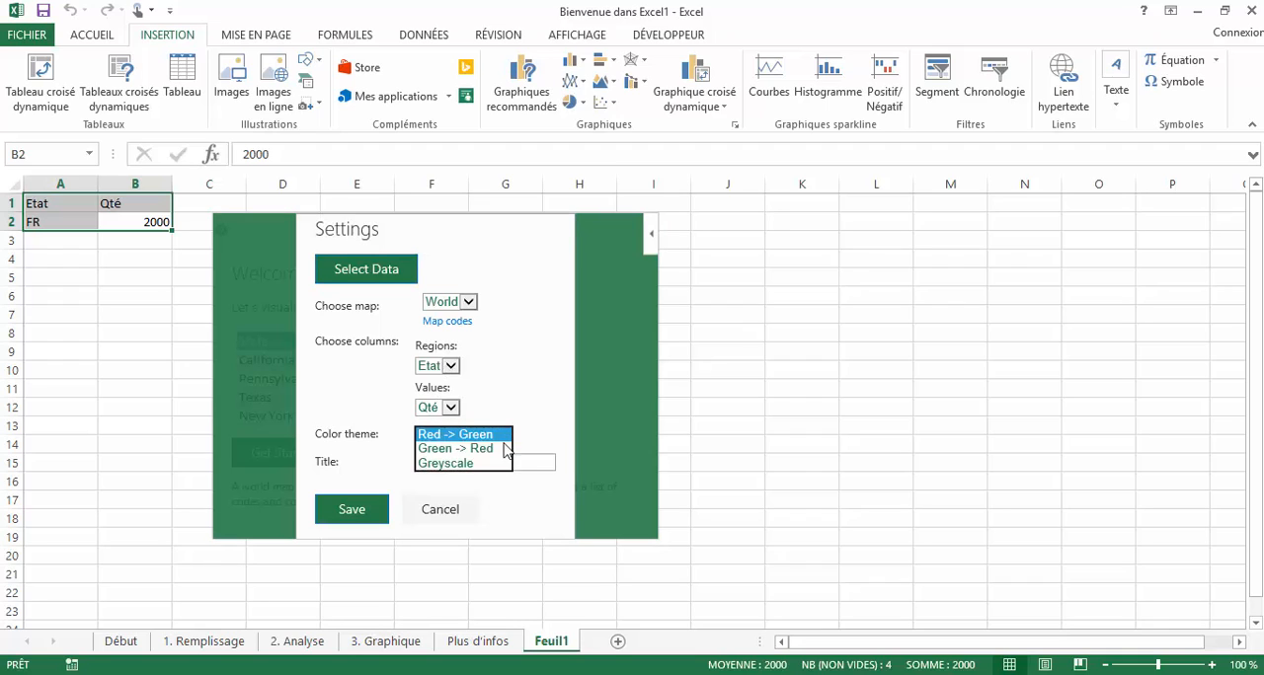
click(549, 400)
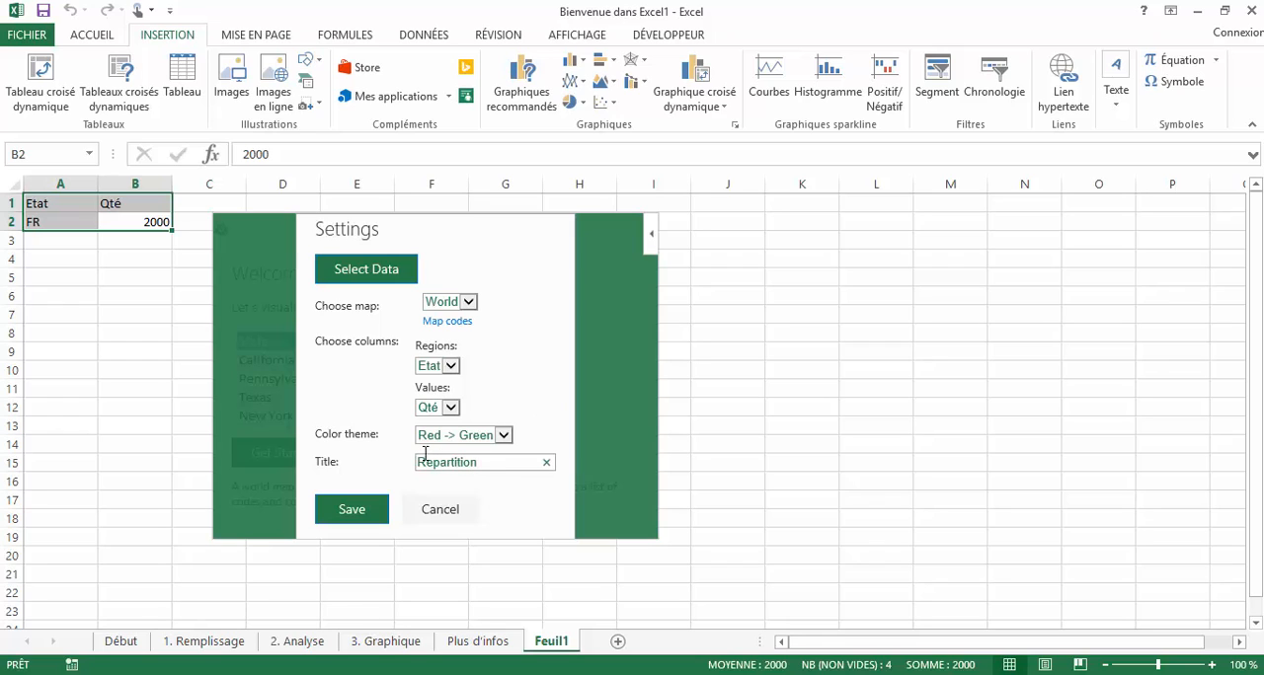
click(373, 509)
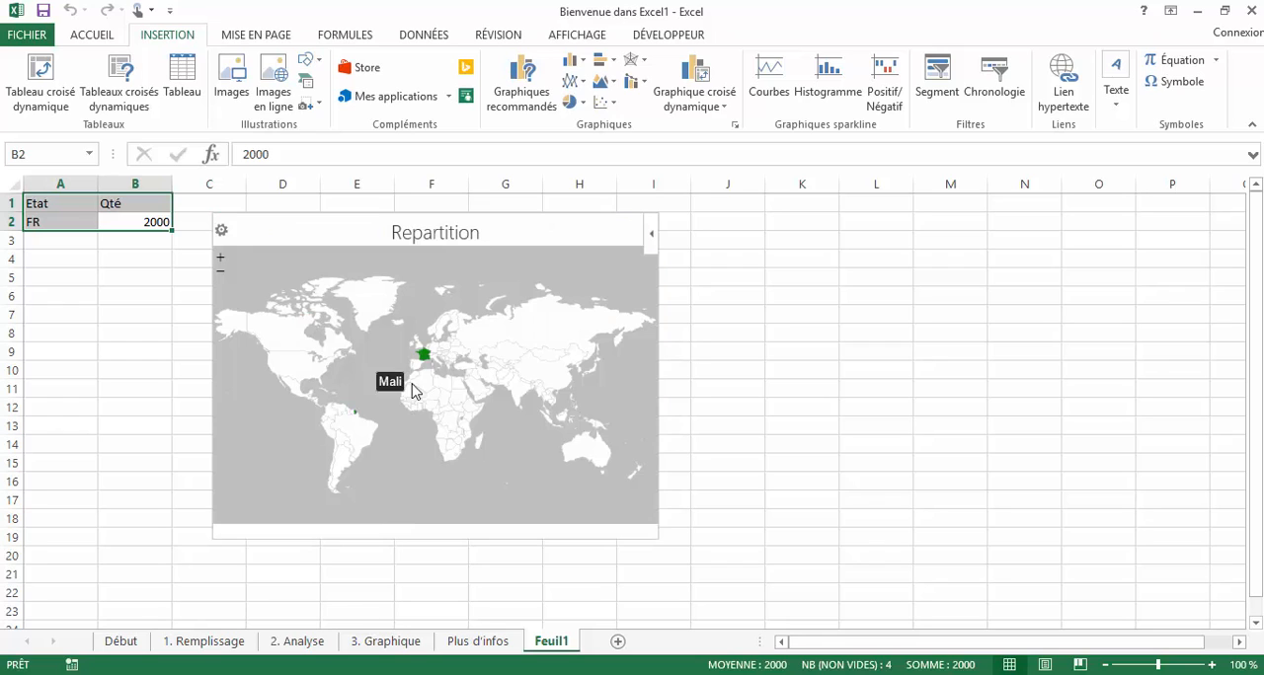
scroll(423, 355, up, 3)
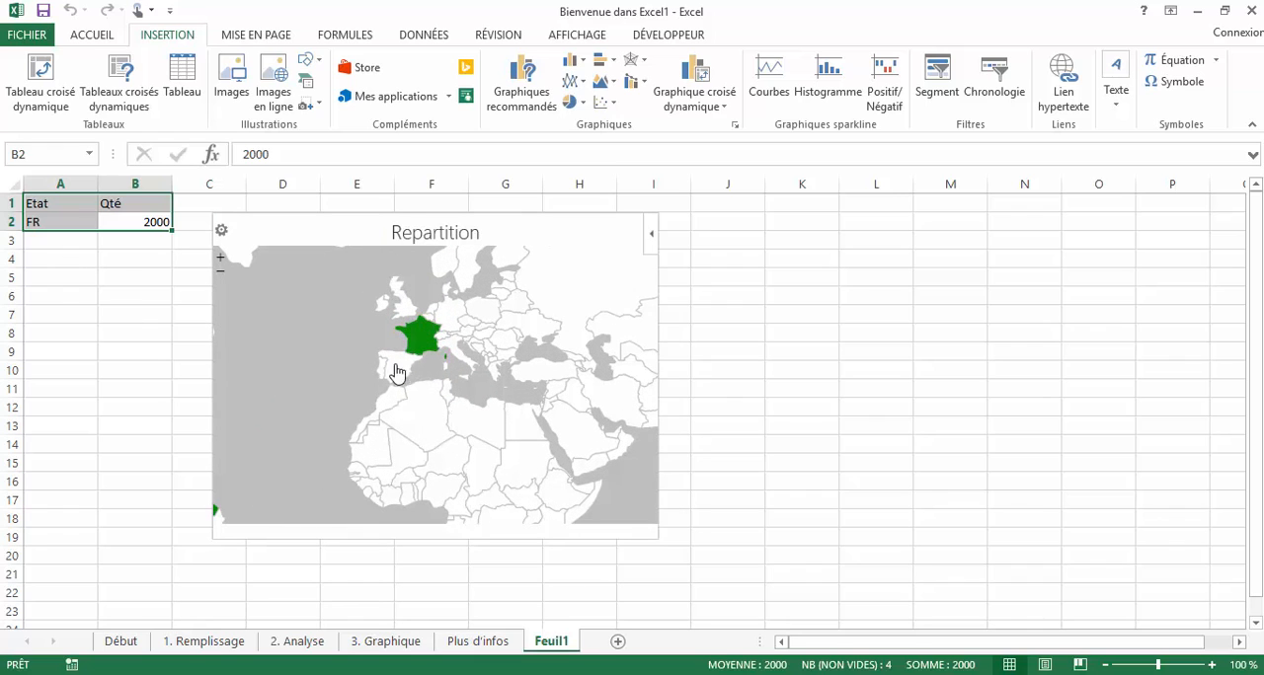
- Reopen the heat map's settings and open its reference list of map codes
click(68, 240)
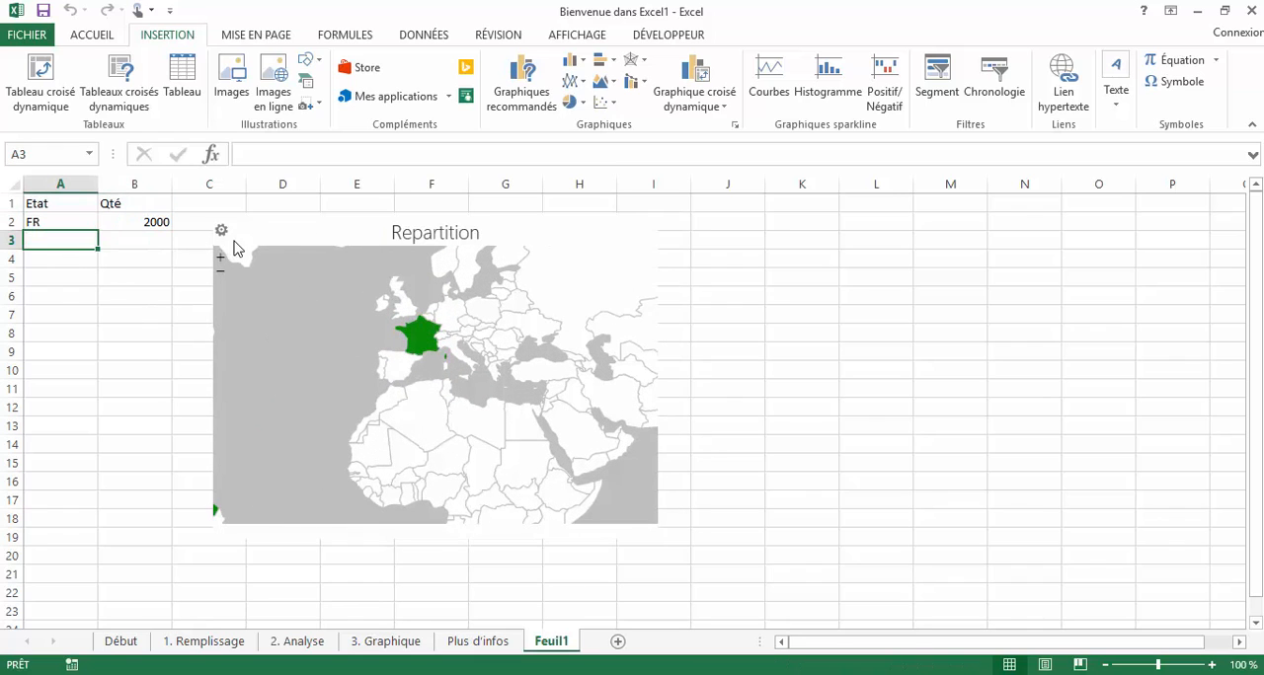
click(222, 234)
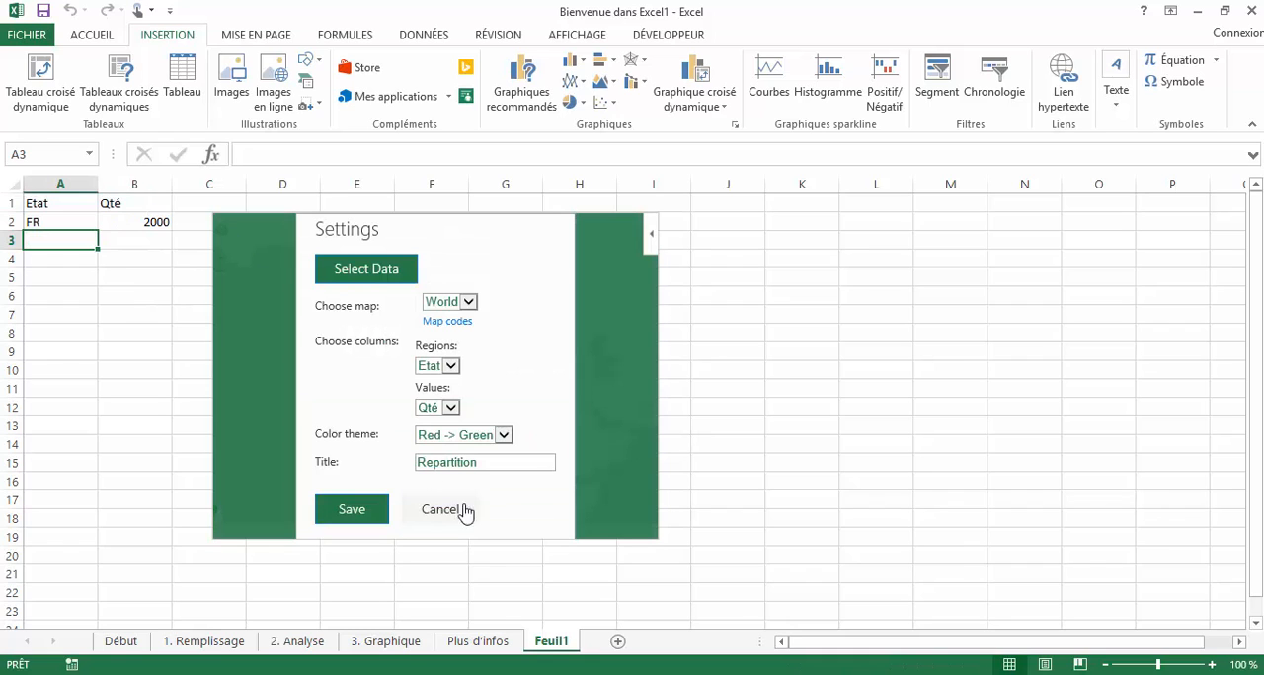
click(467, 332)
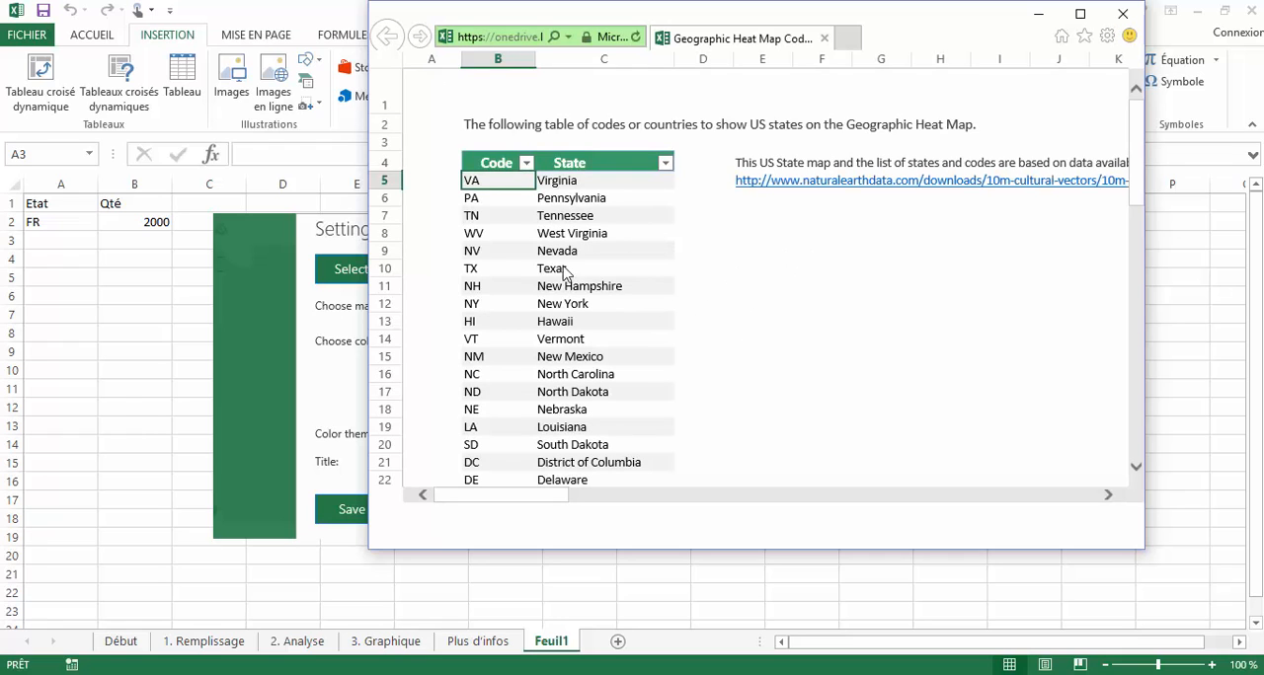
- Search the US State Codes sheet of the online codes workbook for "italie"
click(635, 375)
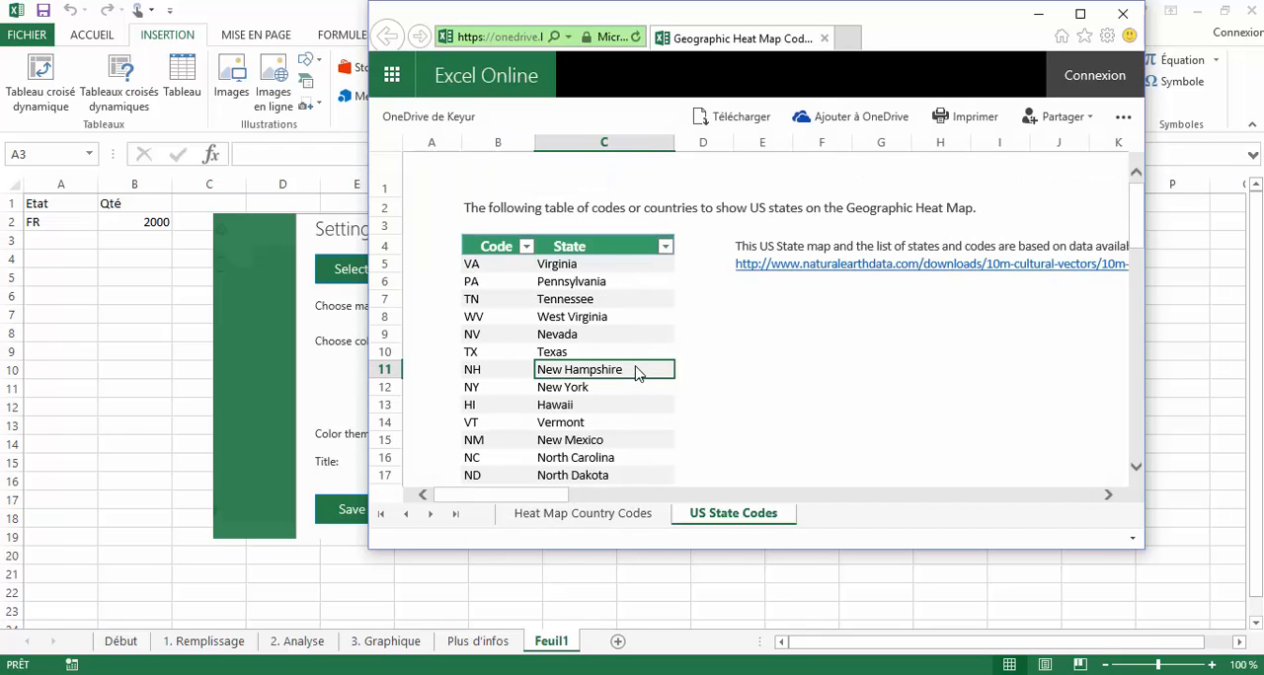
key(ctrl+f)
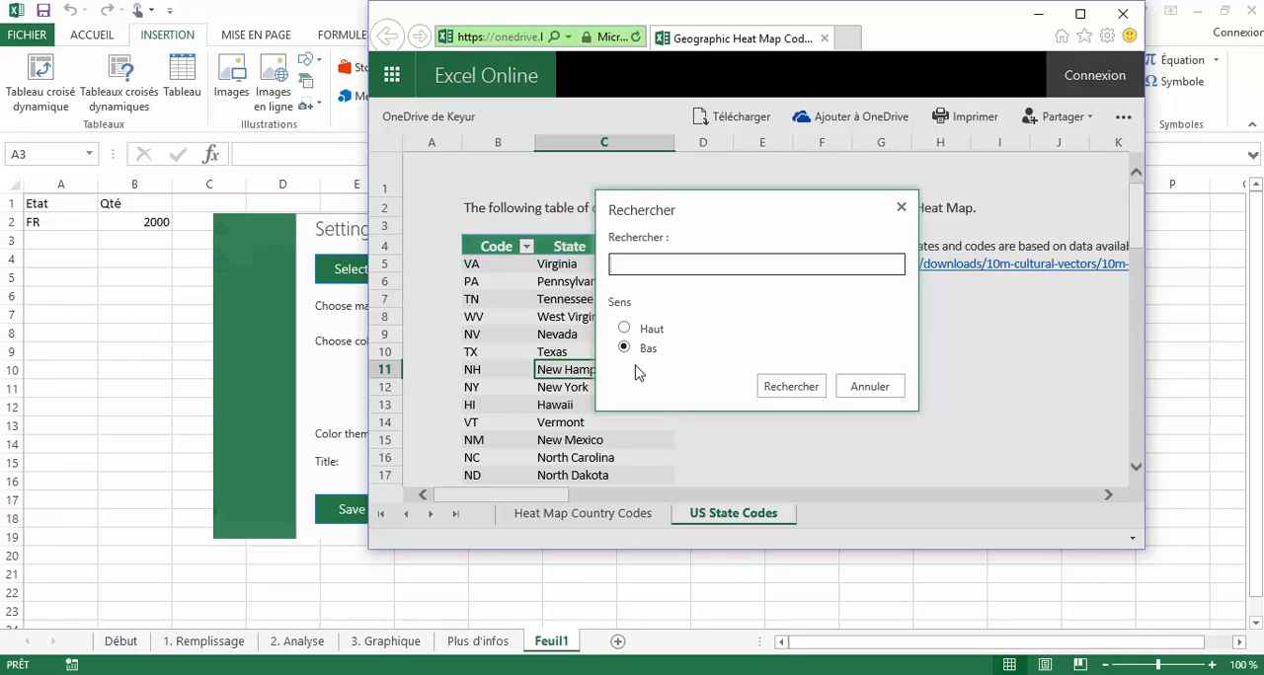
text(italie)
key(Return)
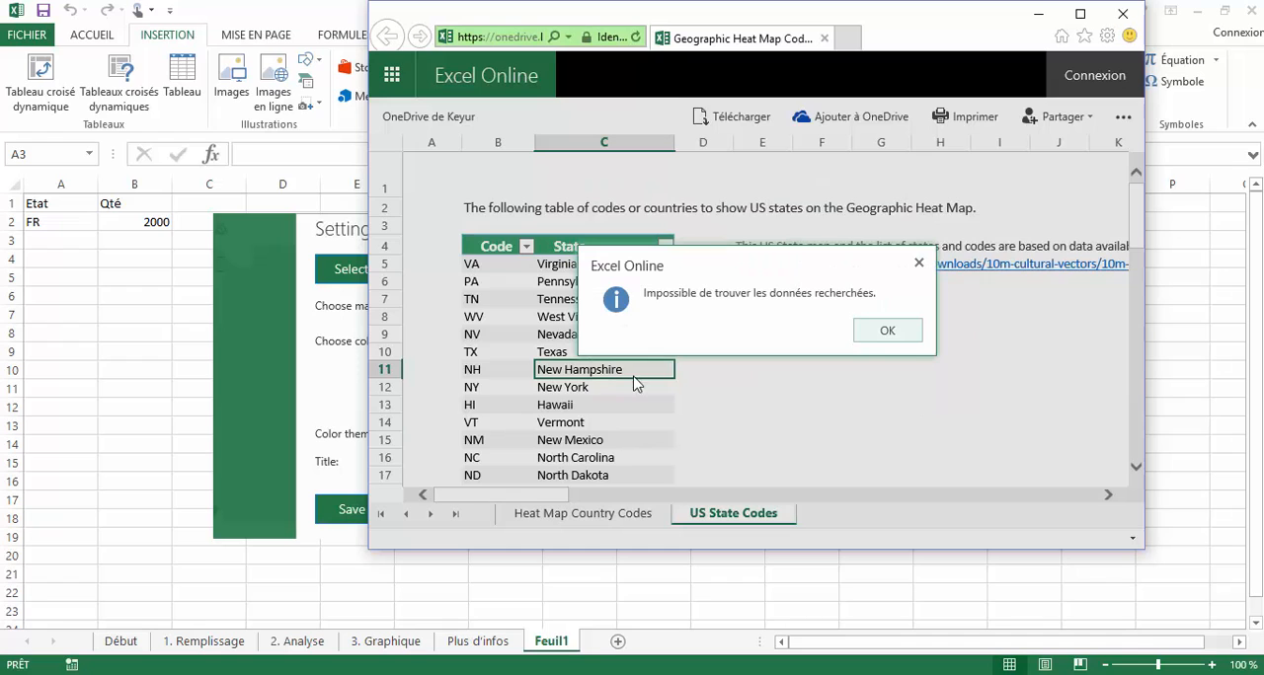
click(887, 331)
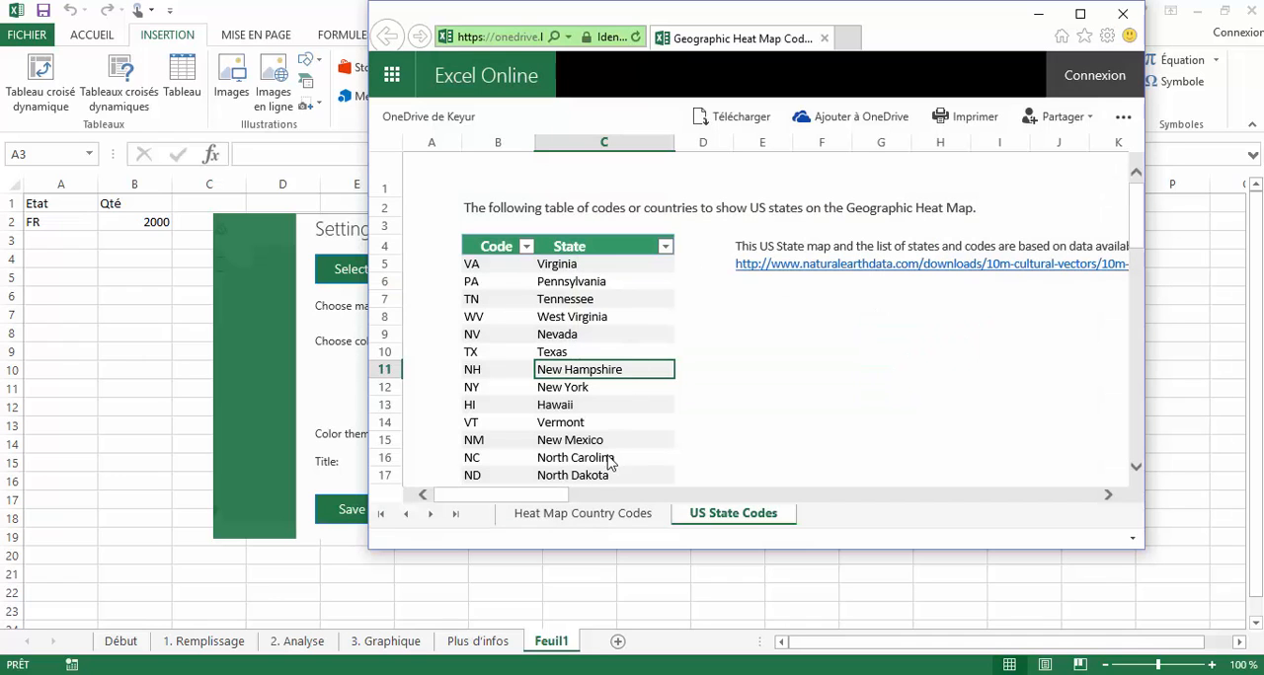
- Switch to the Heat Map Country Codes sheet and search it for "italie"
click(583, 513)
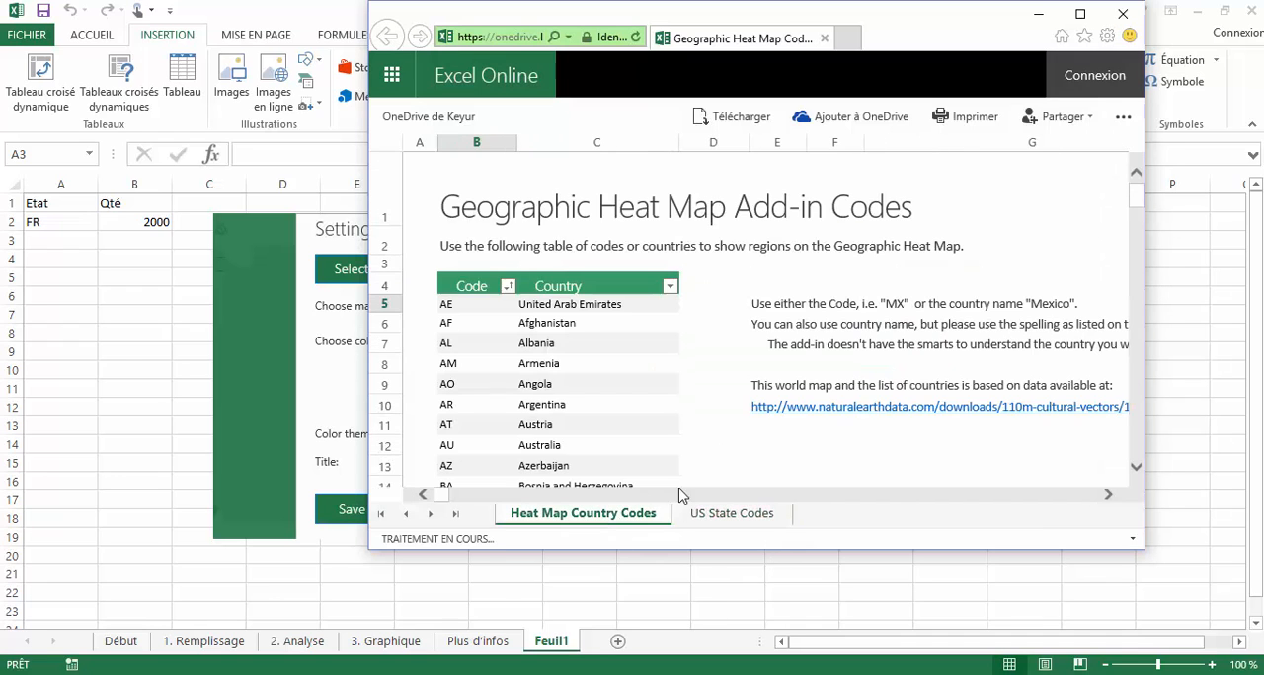
click(600, 388)
key(ctrl+f)
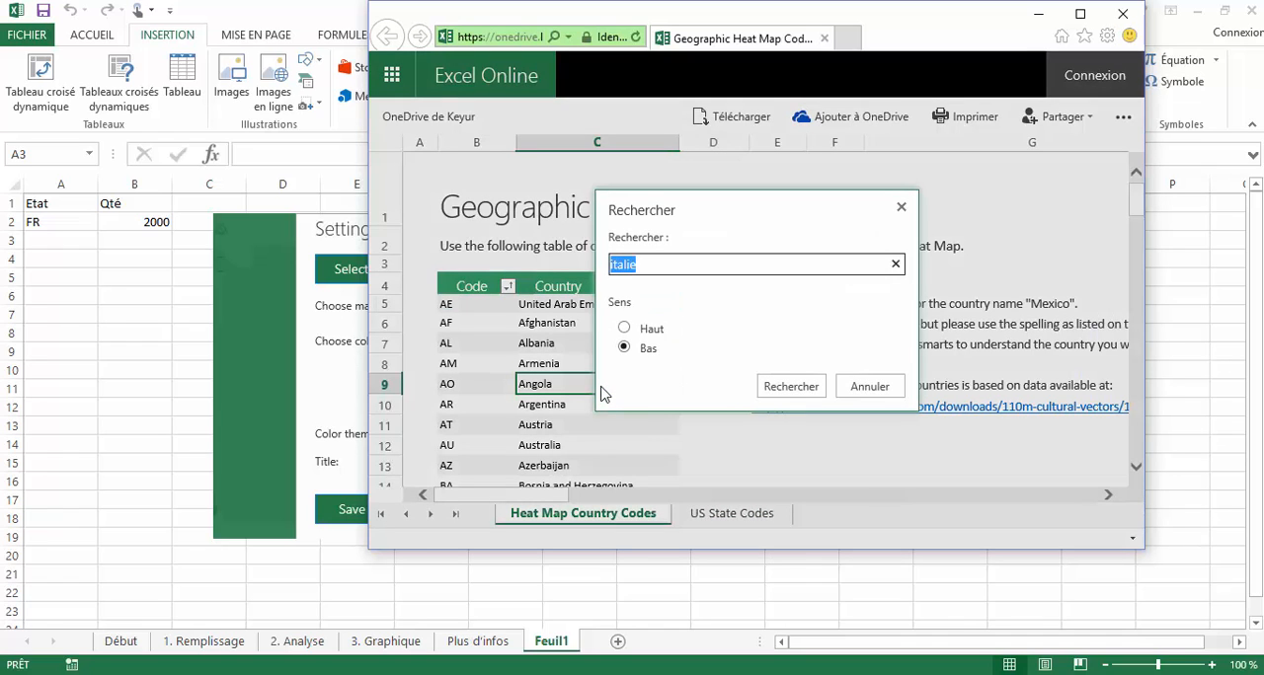
click(800, 391)
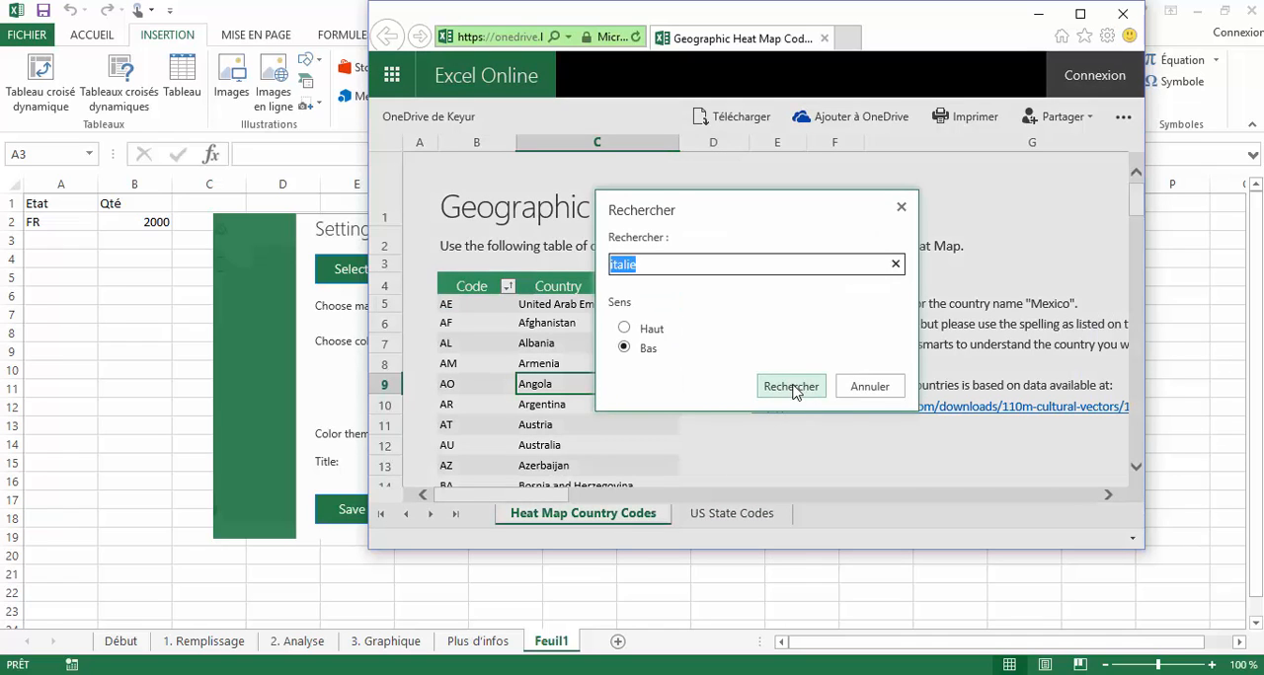
key(Return)
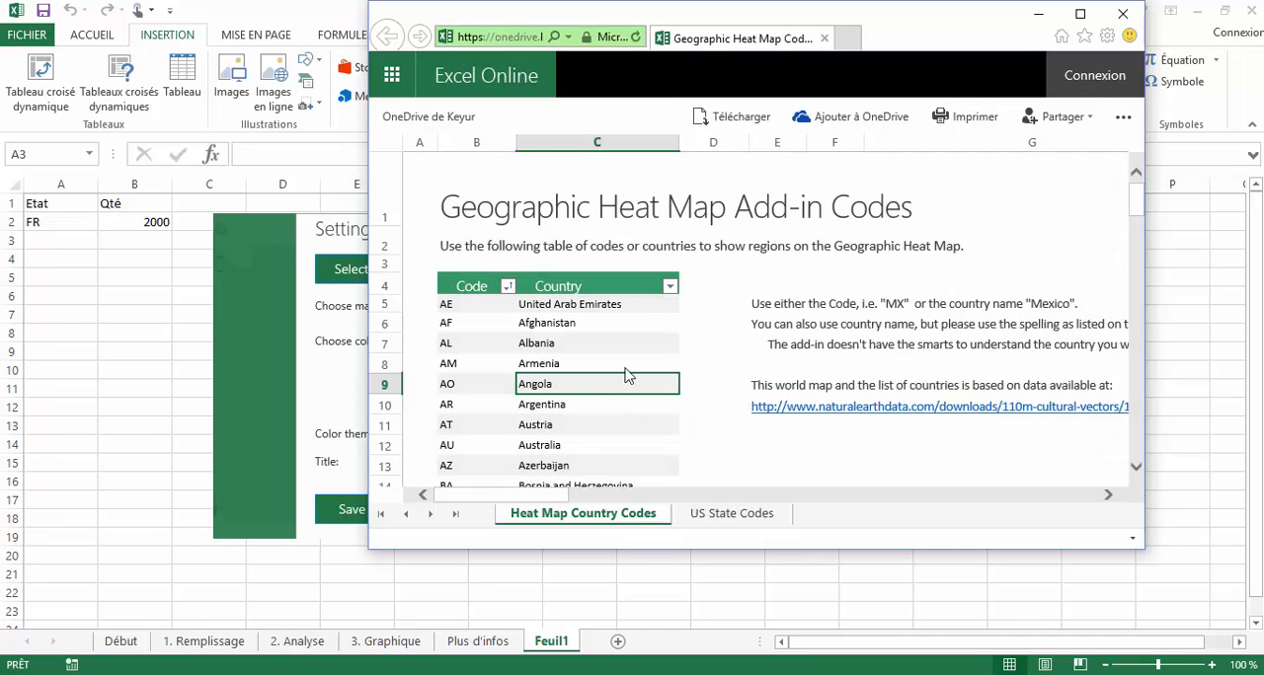
- Filter the Code column of the country codes table to codes containing "it" and select the matching code
click(508, 286)
mouse_move(642, 389)
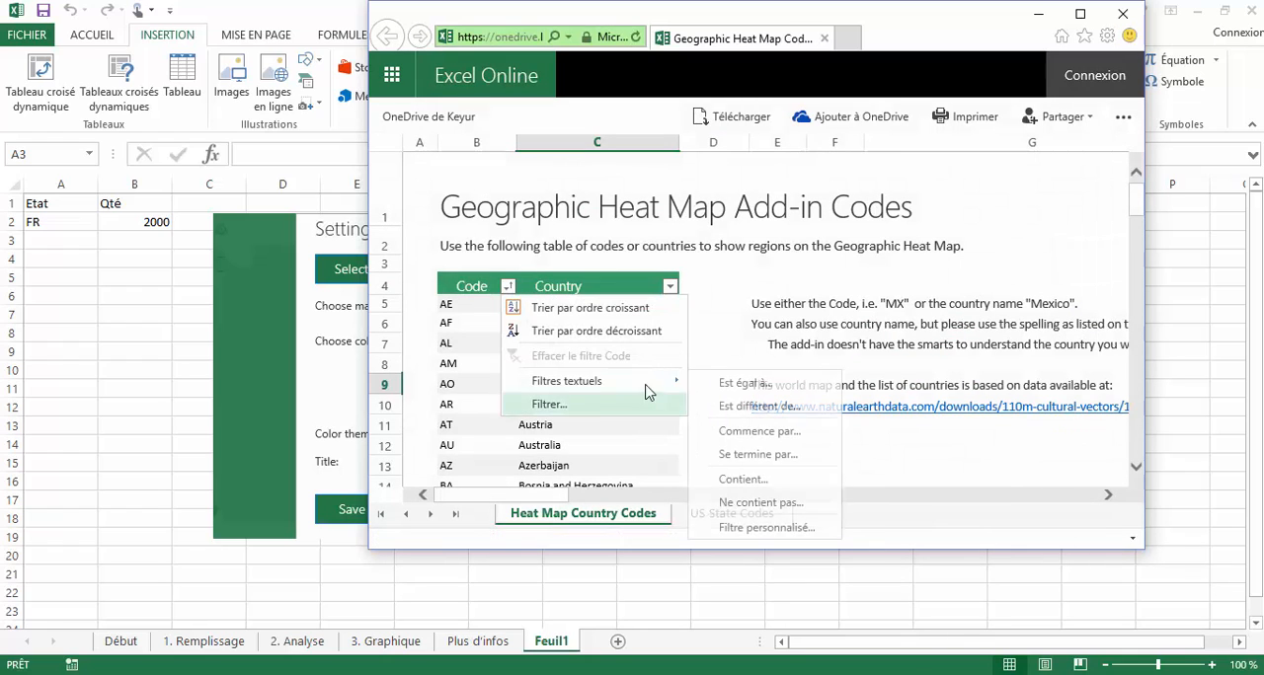
click(739, 481)
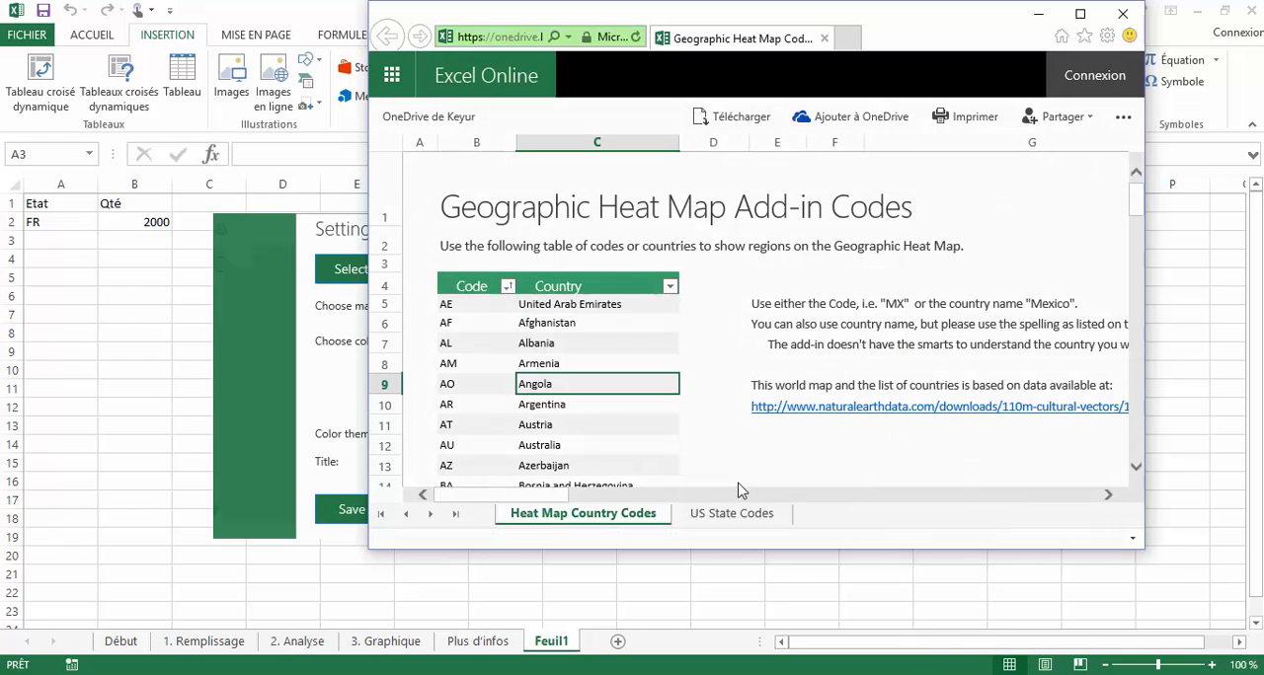
text(it)
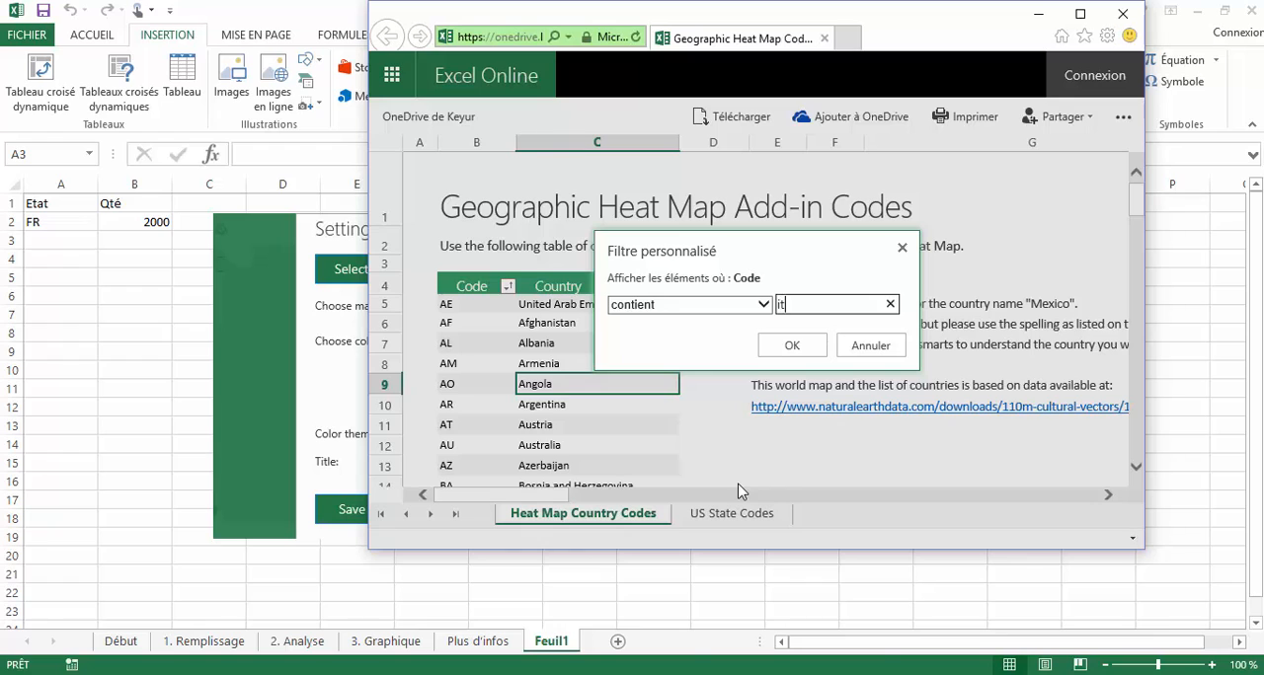
key(Return)
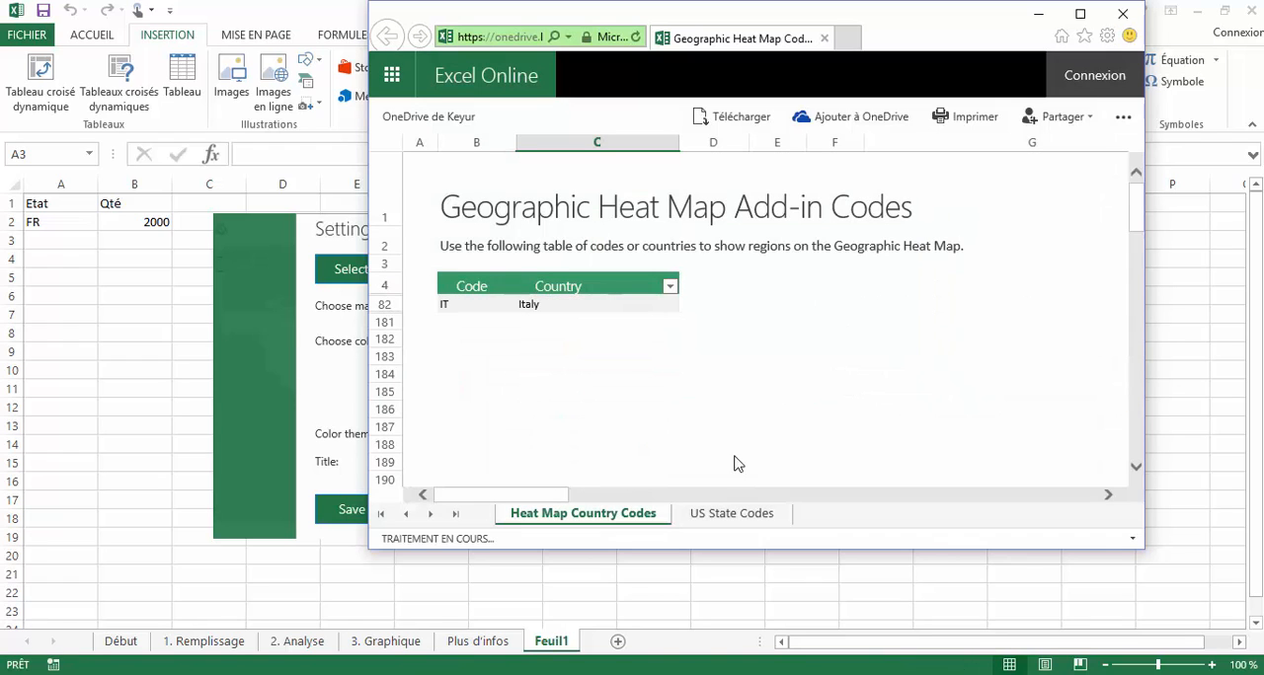
click(443, 306)
- Add a second country row to the Feuil1 data, with IT in A3 and 5000 in B3
click(47, 242)
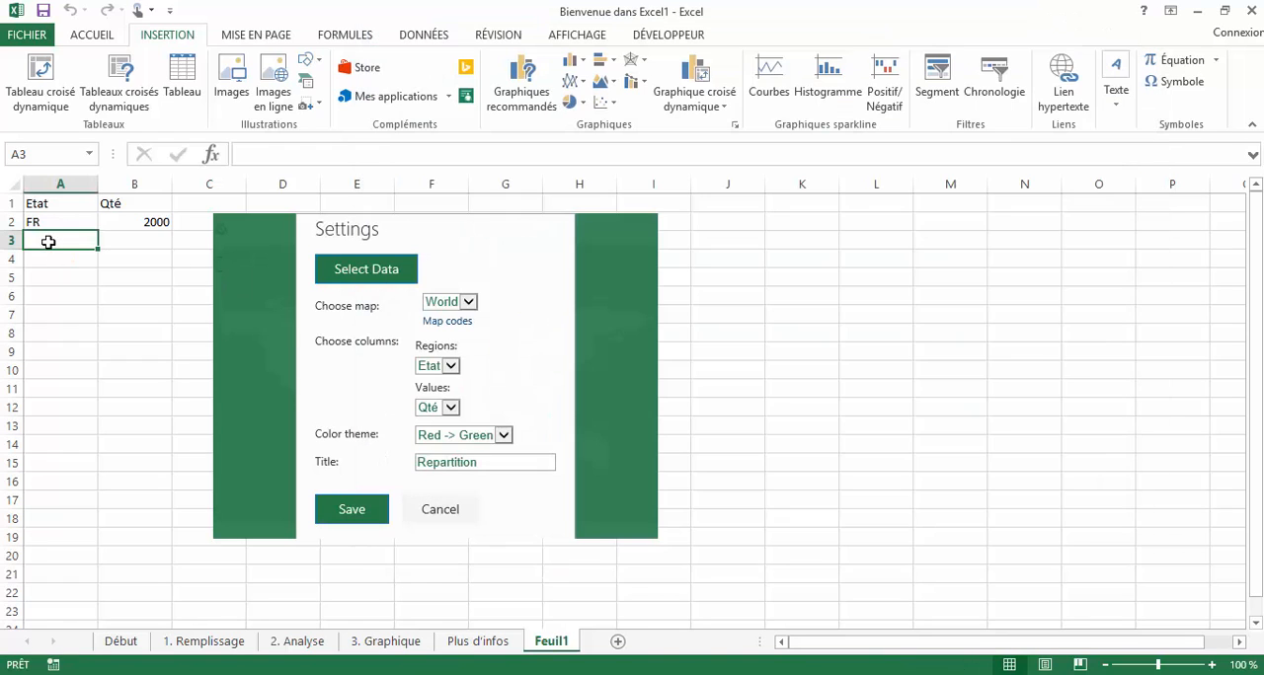
text(IT)
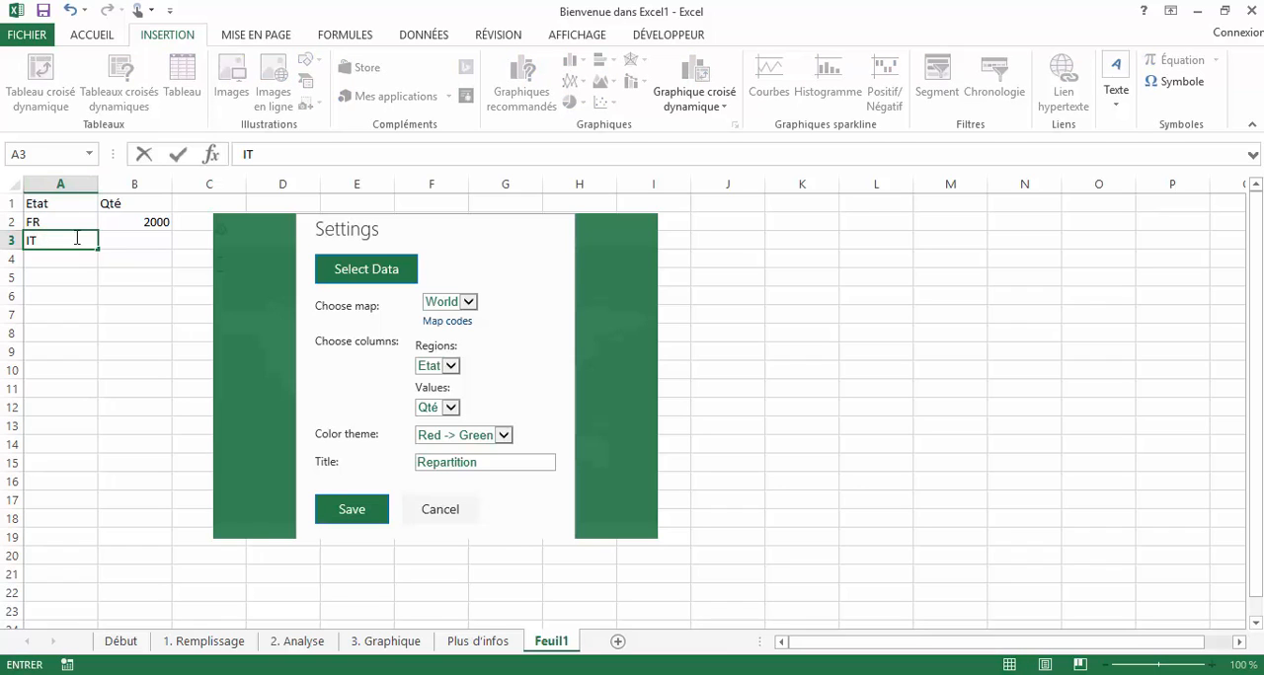
drag(156, 250, 155, 247)
click(157, 245)
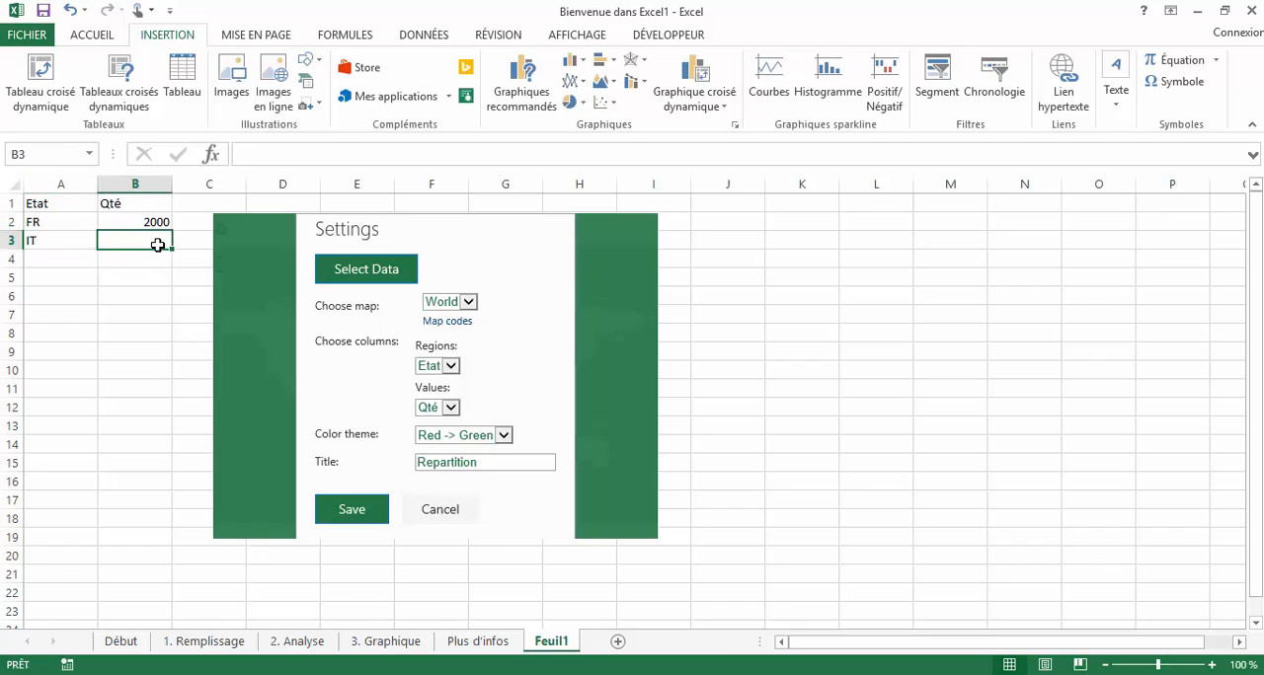
text(5000)
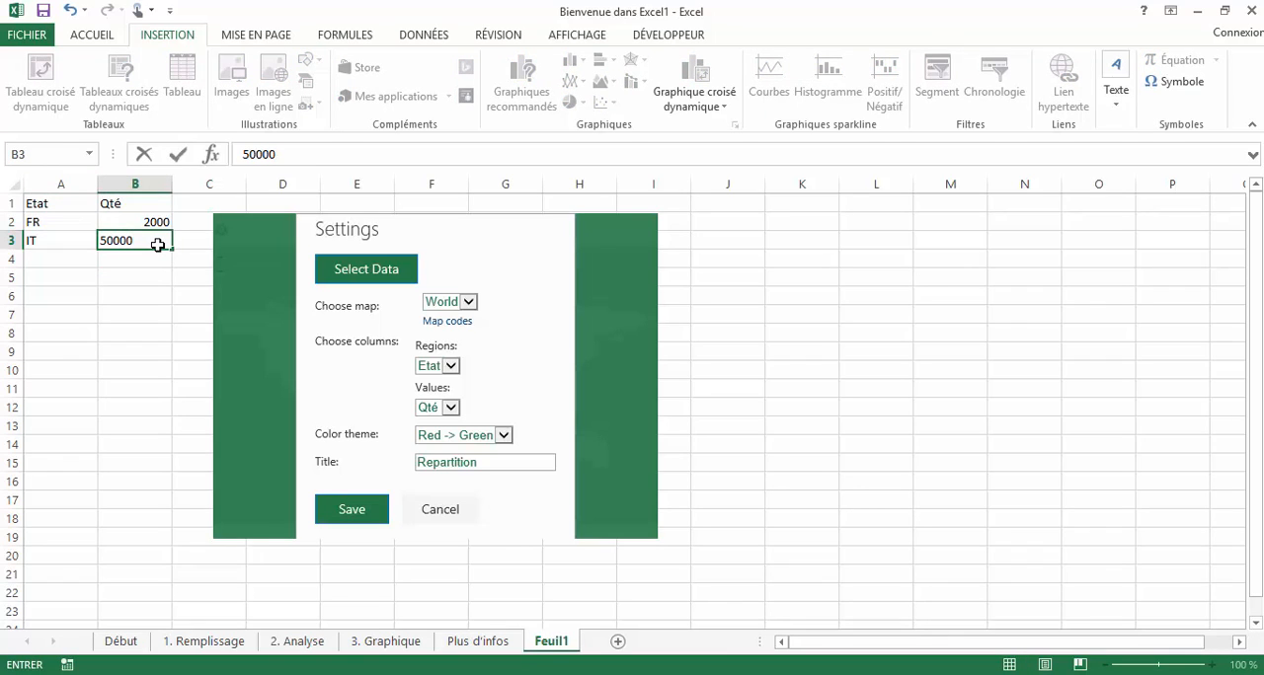
key(Return)
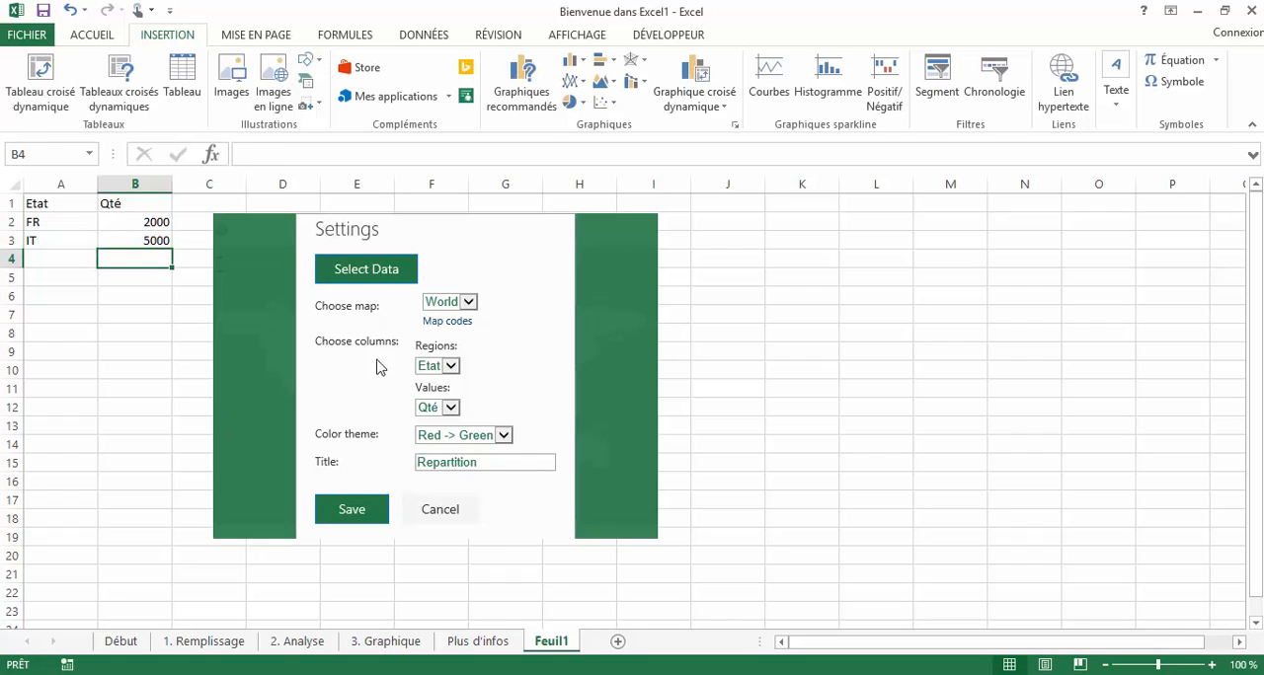
- Extend the heat map's data range to Feuil1!$A$1:$B$3 and save its settings
click(383, 277)
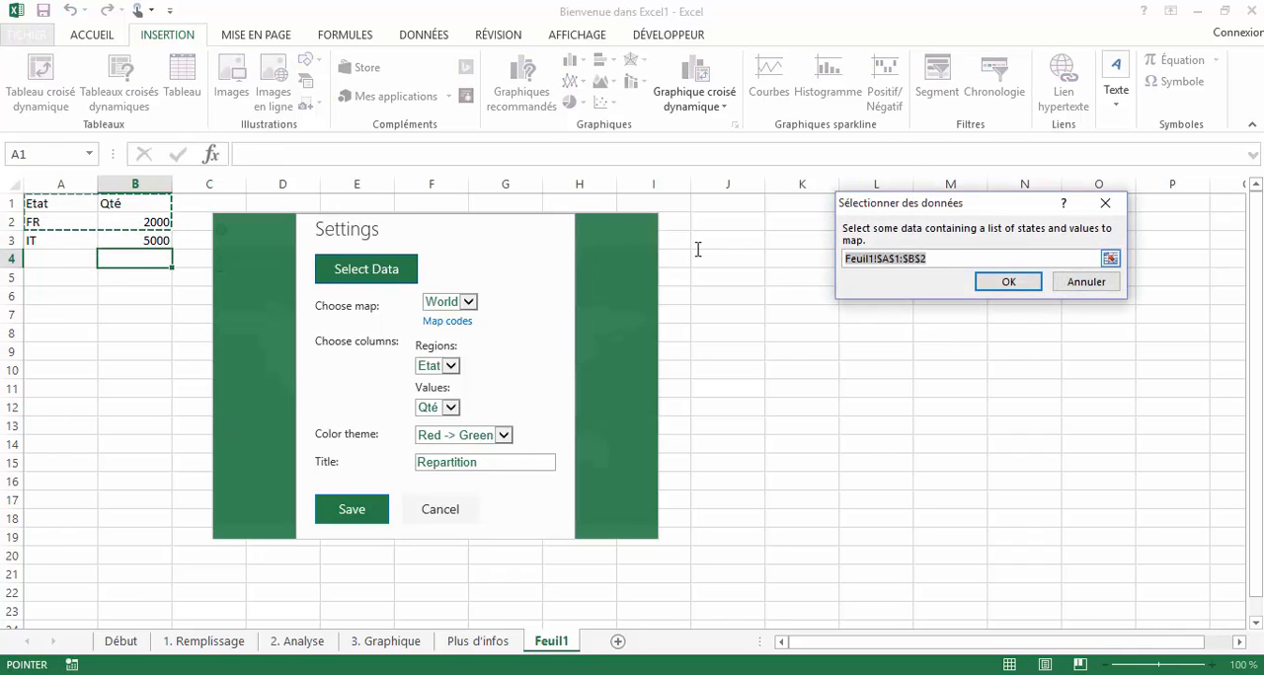
drag(133, 242, 42, 205)
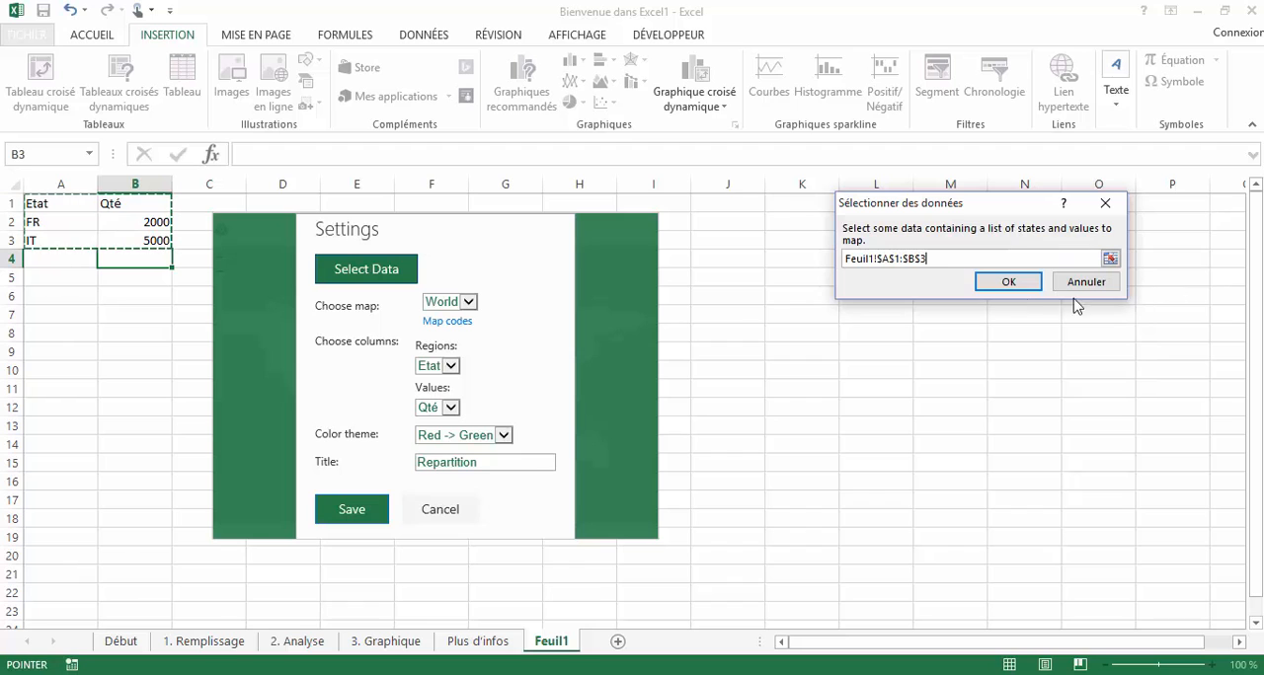
click(1008, 281)
click(355, 510)
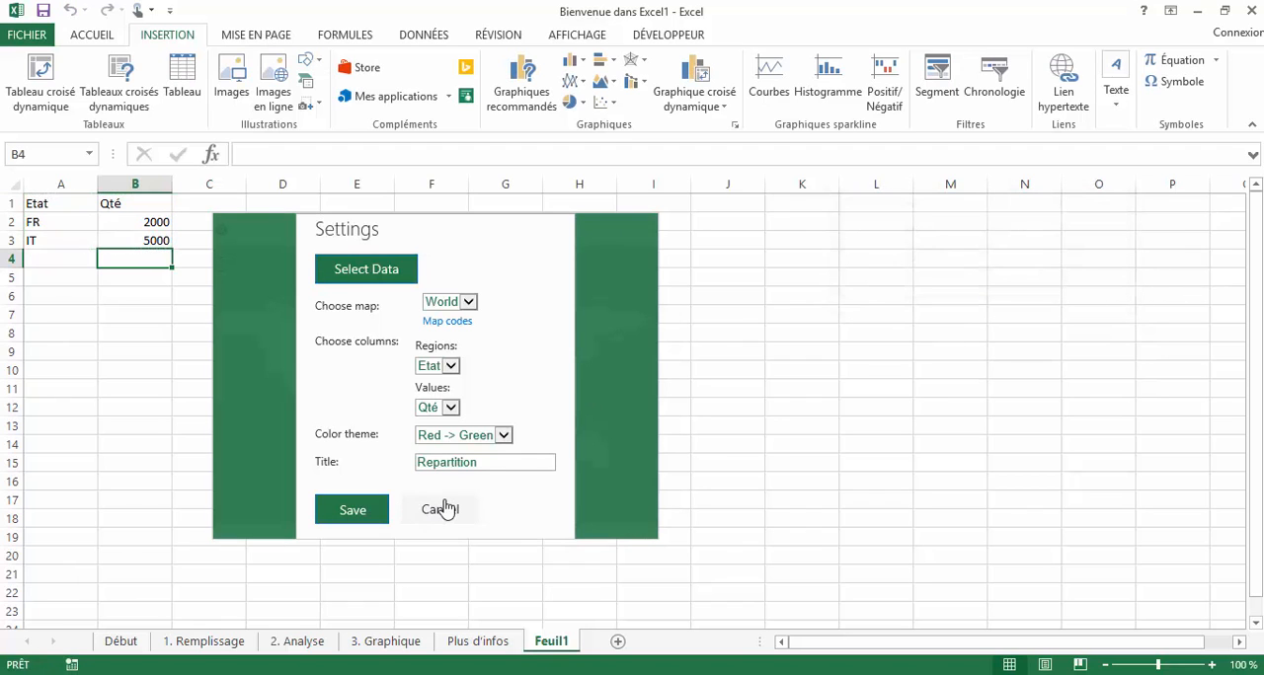
scroll(446, 371, up, 2)
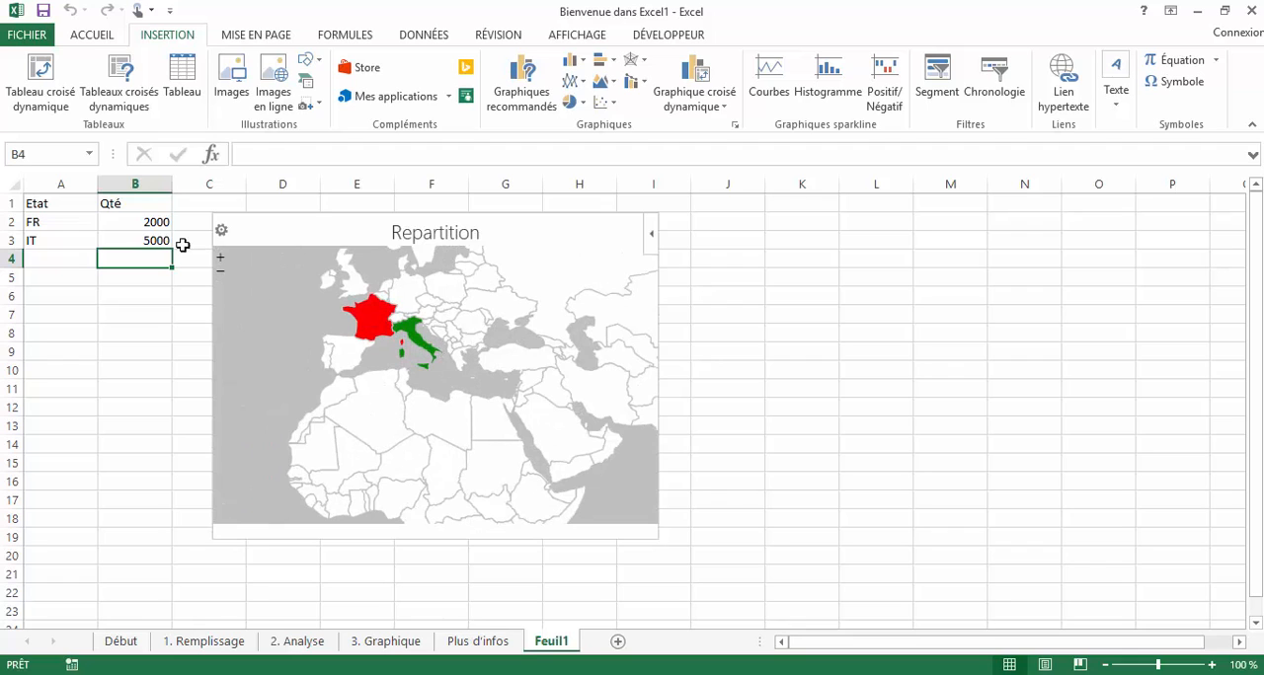
- Set Italy's quantity in B3 to 5300
click(135, 237)
text(53)
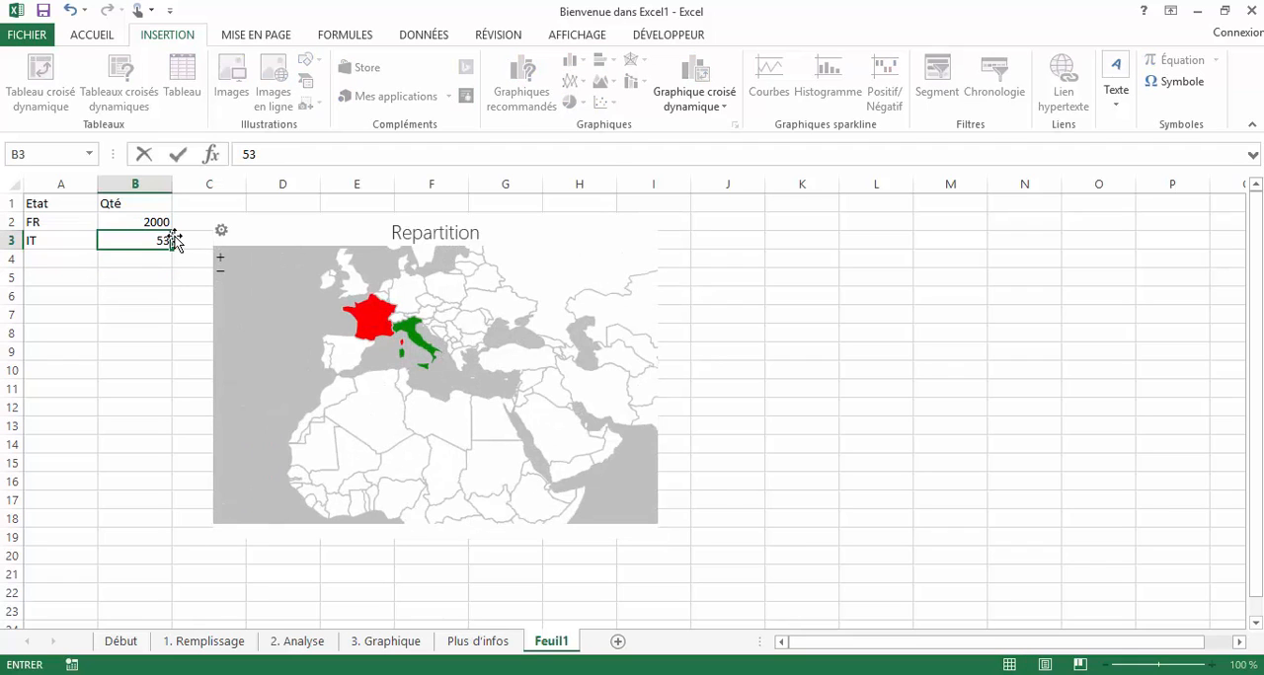
key(ctrl+Return)
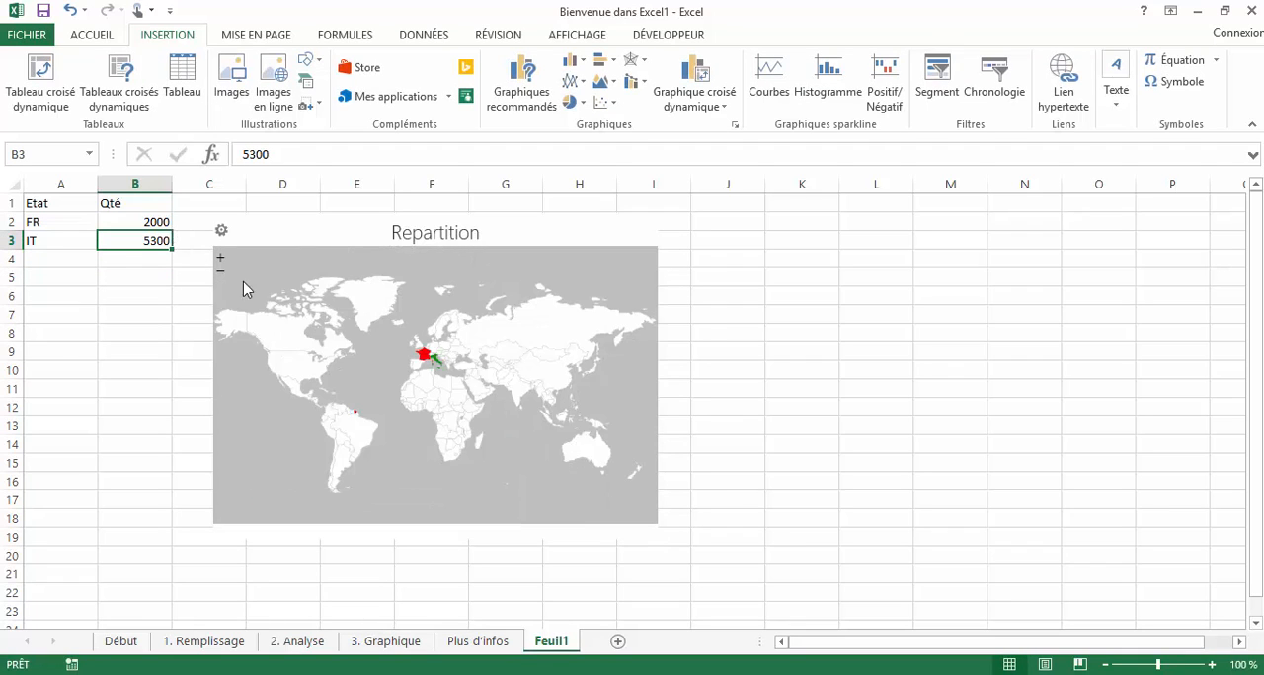
- Examine how France and Italy are shown on the Repartition heat map at different zoom levels
scroll(441, 375, up, 2)
mouse_move(289, 332)
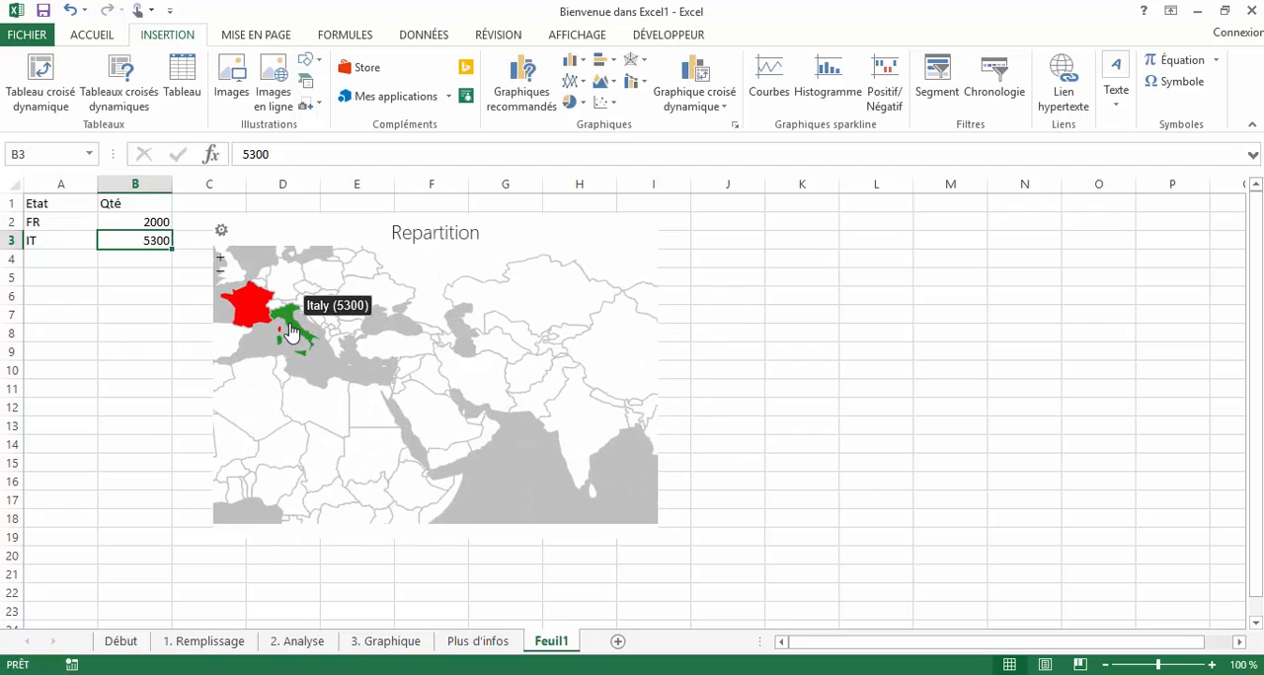
drag(401, 355, 368, 288)
scroll(541, 397, down, 1)
scroll(481, 363, down, 1)
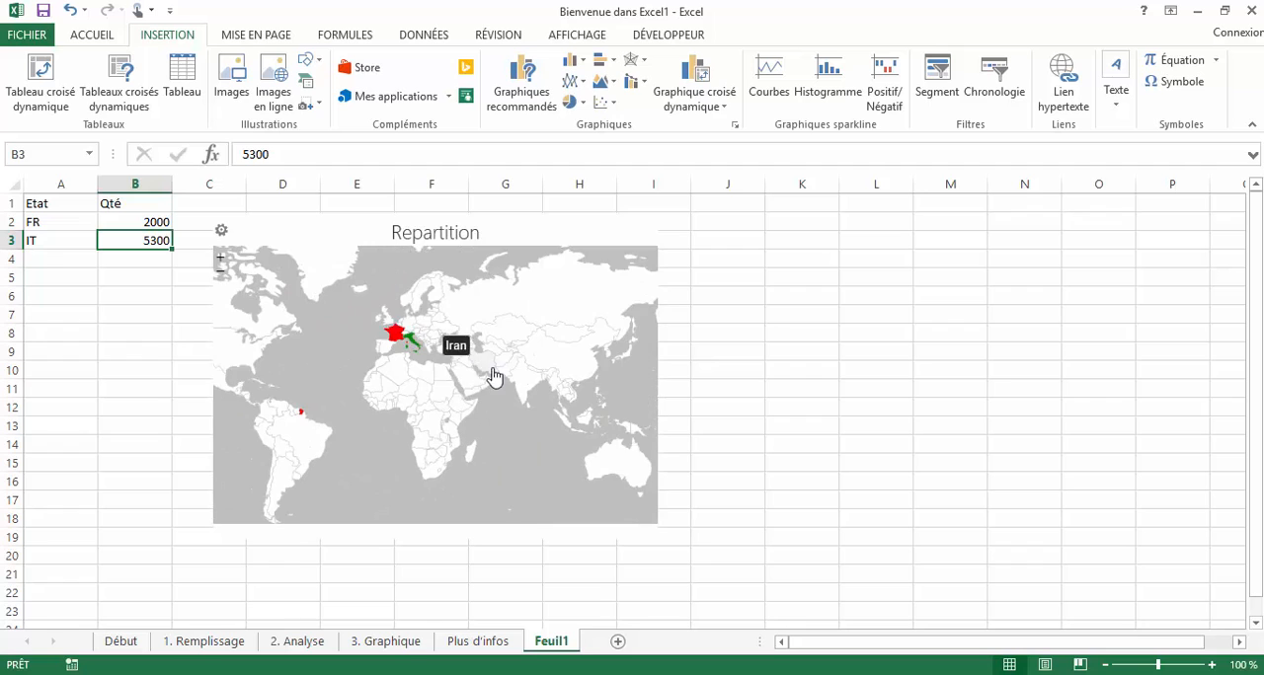
drag(493, 372, 499, 393)
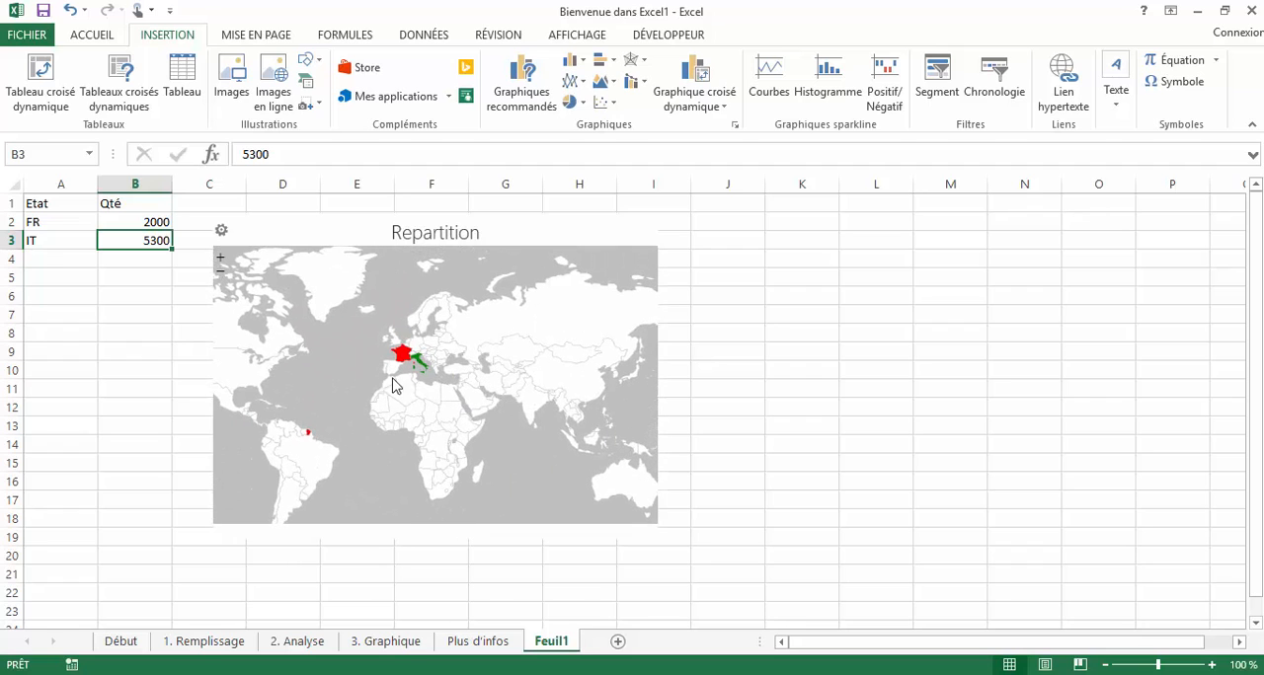
drag(392, 379, 377, 347)
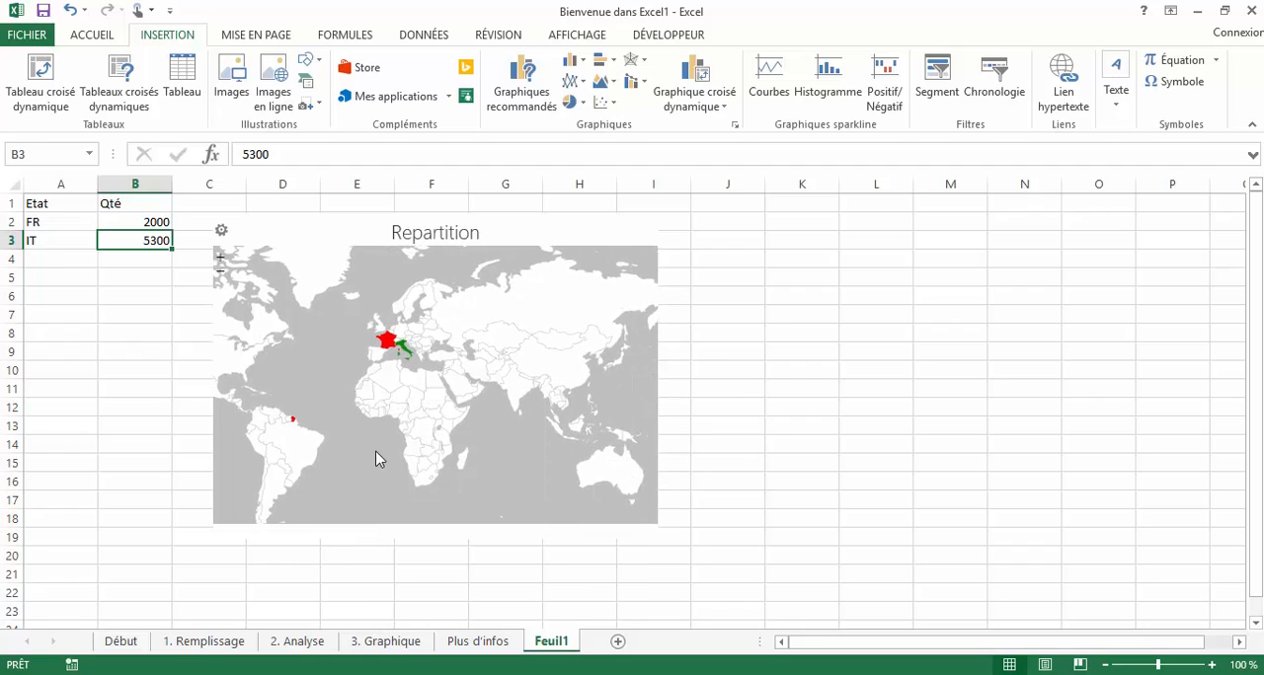
drag(421, 417, 535, 422)
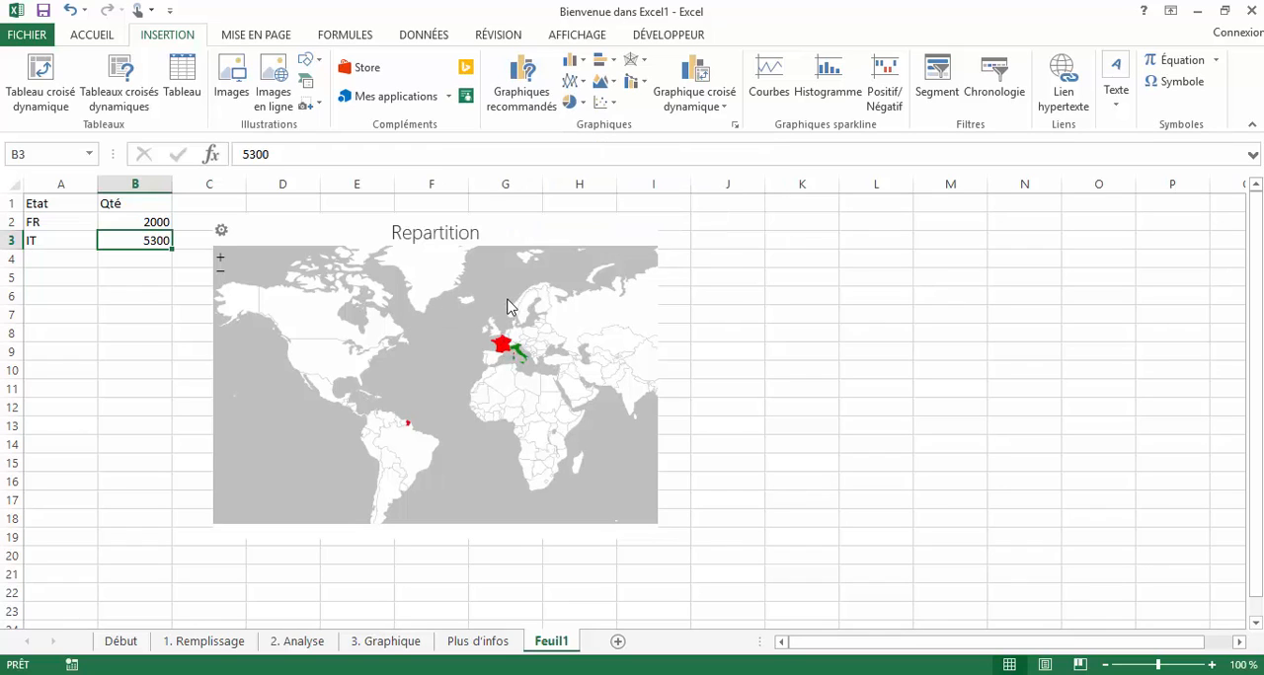
- Try to insert the People Graph app on the sheet, approve it and dismiss its message
click(467, 101)
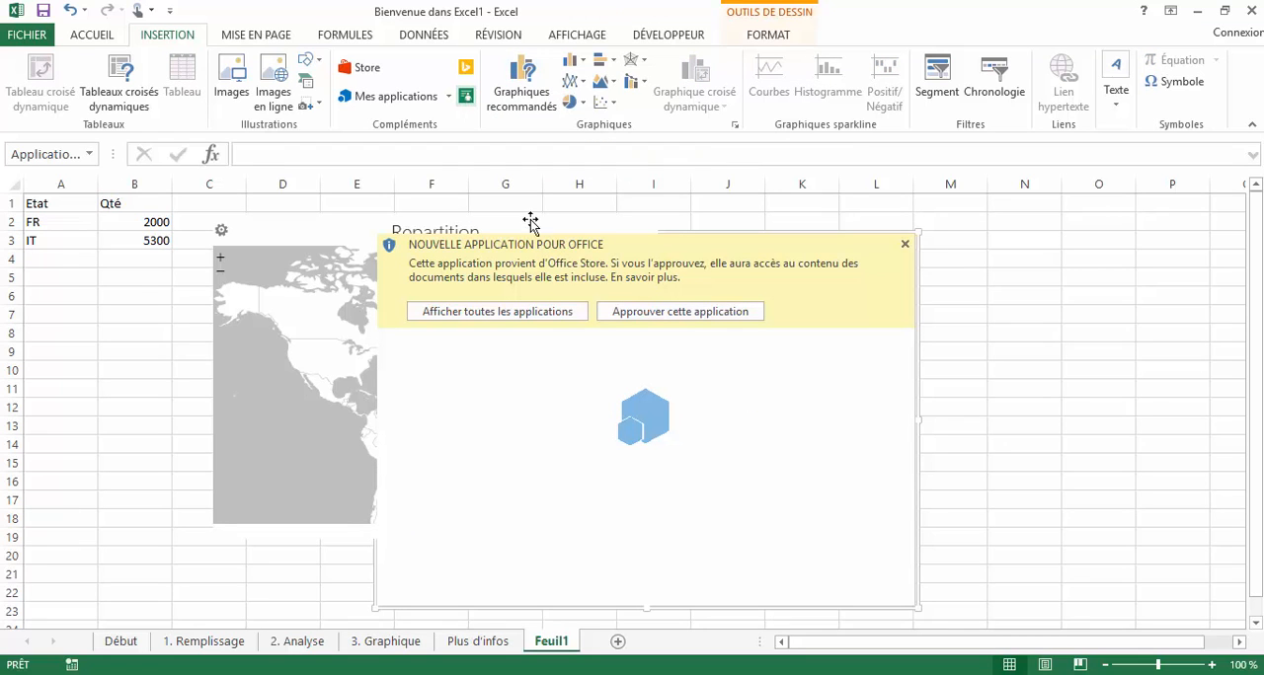
click(686, 317)
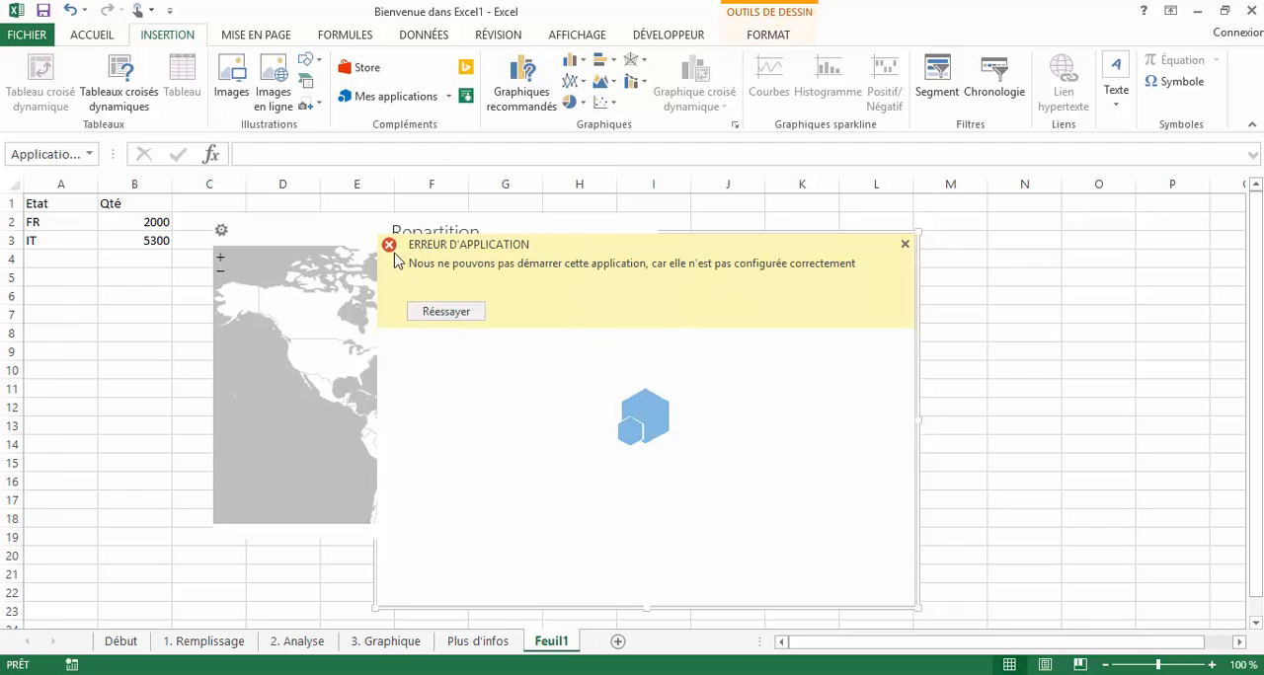
click(904, 245)
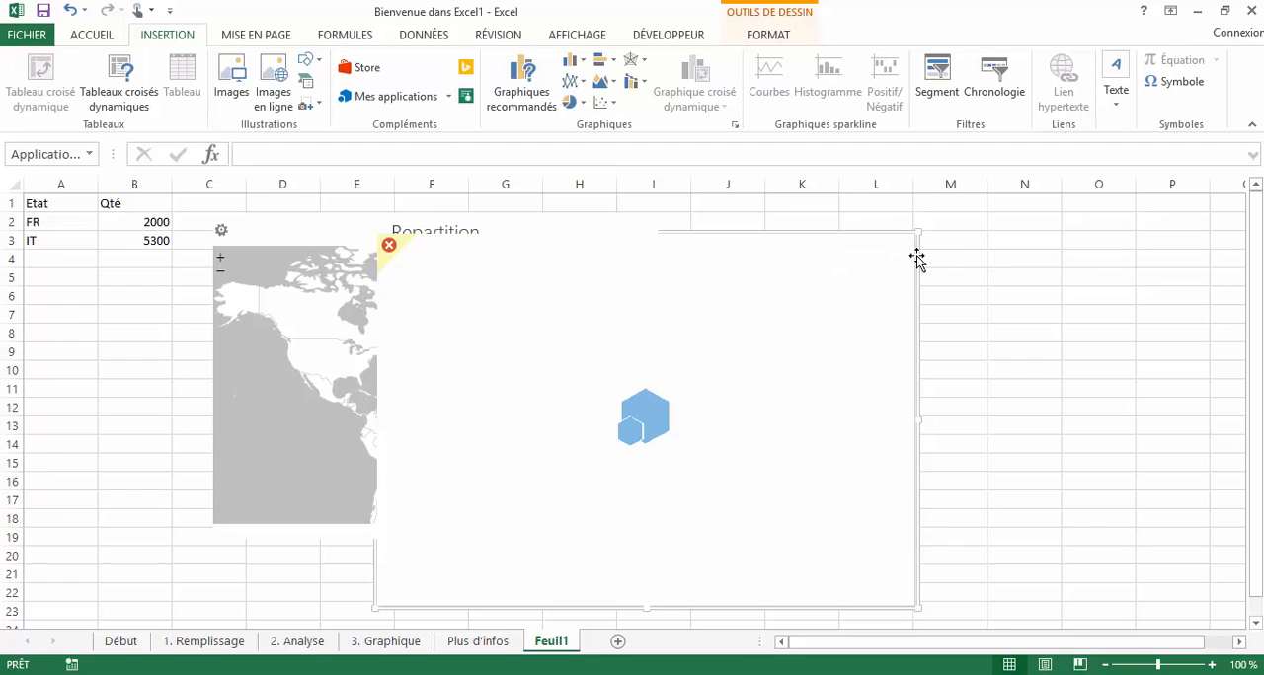
- Insert the recently used SmartCharts for Excel (Multi-user/Site License) app on the sheet
click(448, 97)
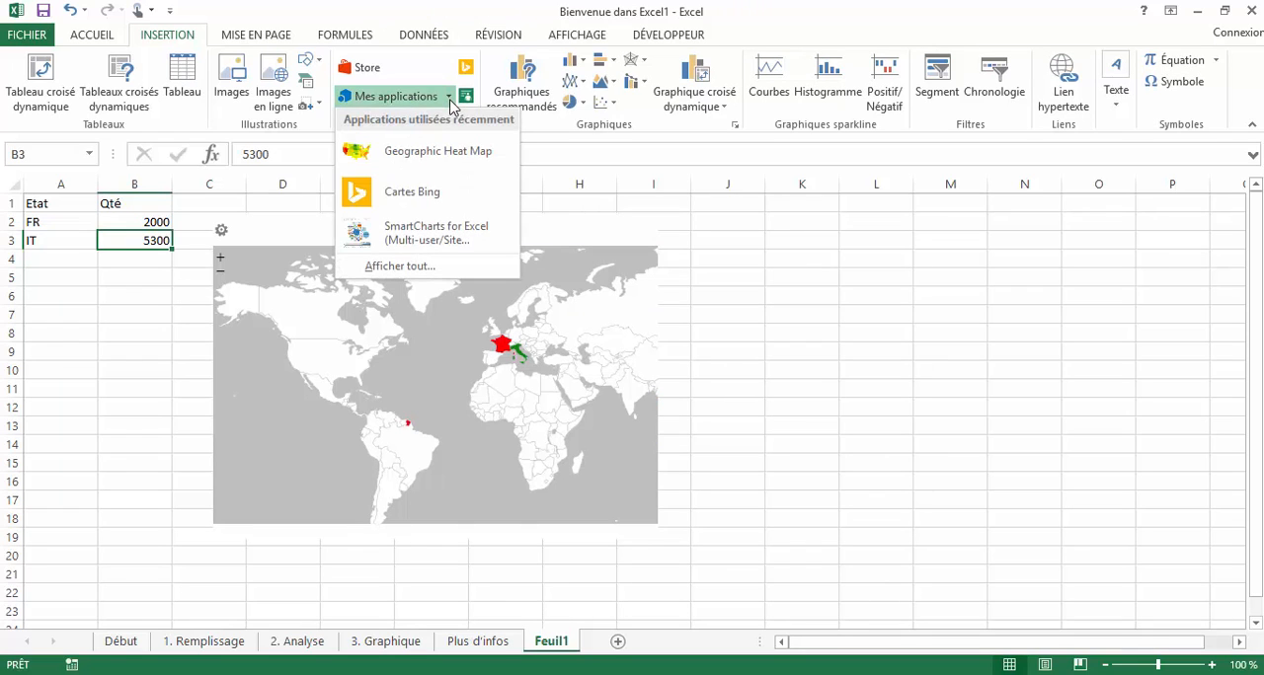
click(445, 237)
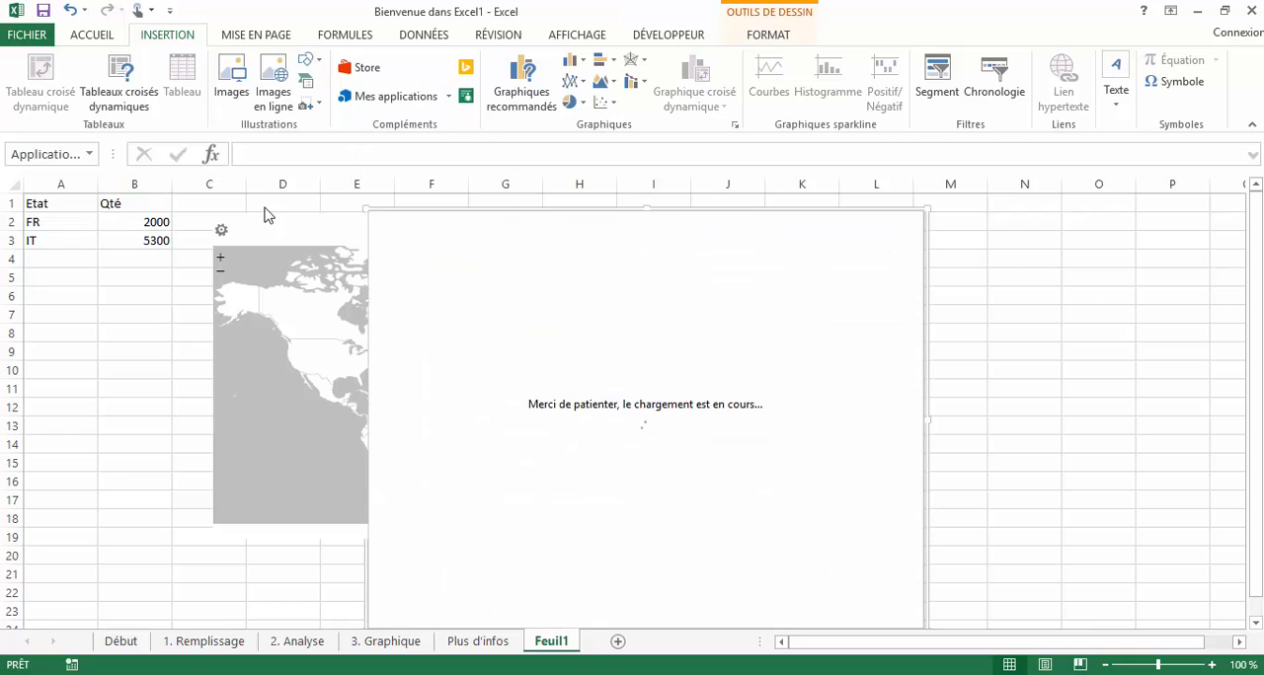
click(448, 95)
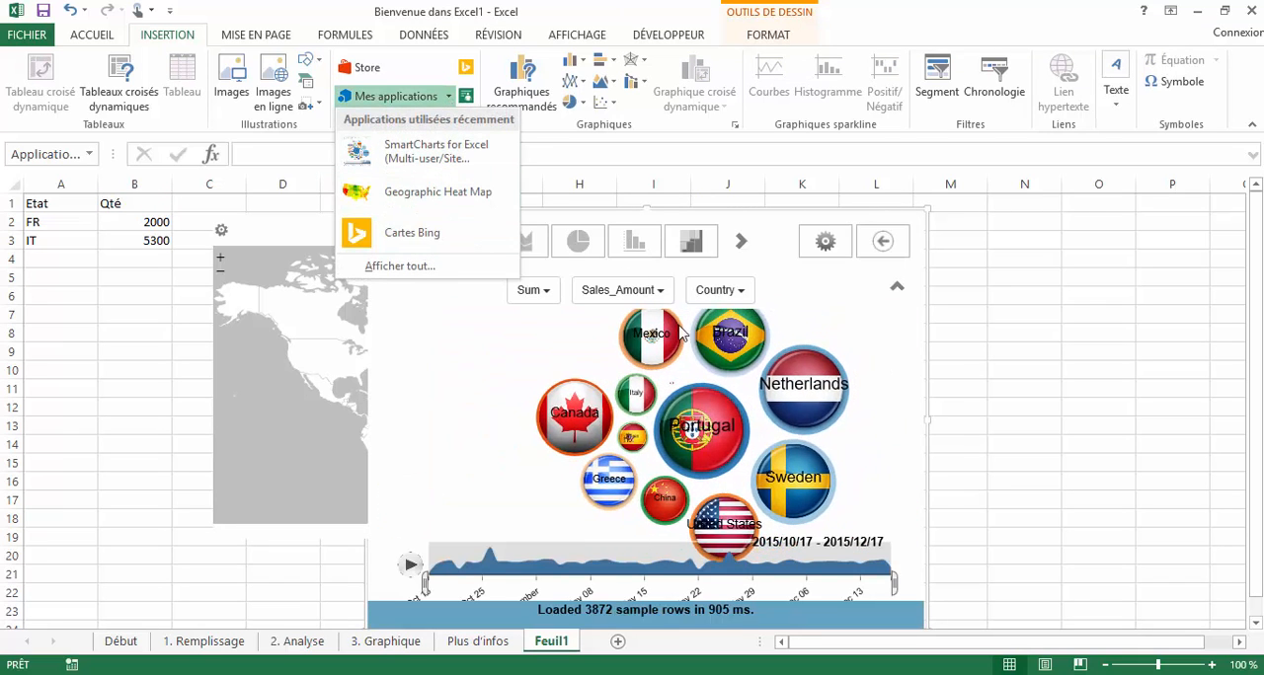
click(989, 421)
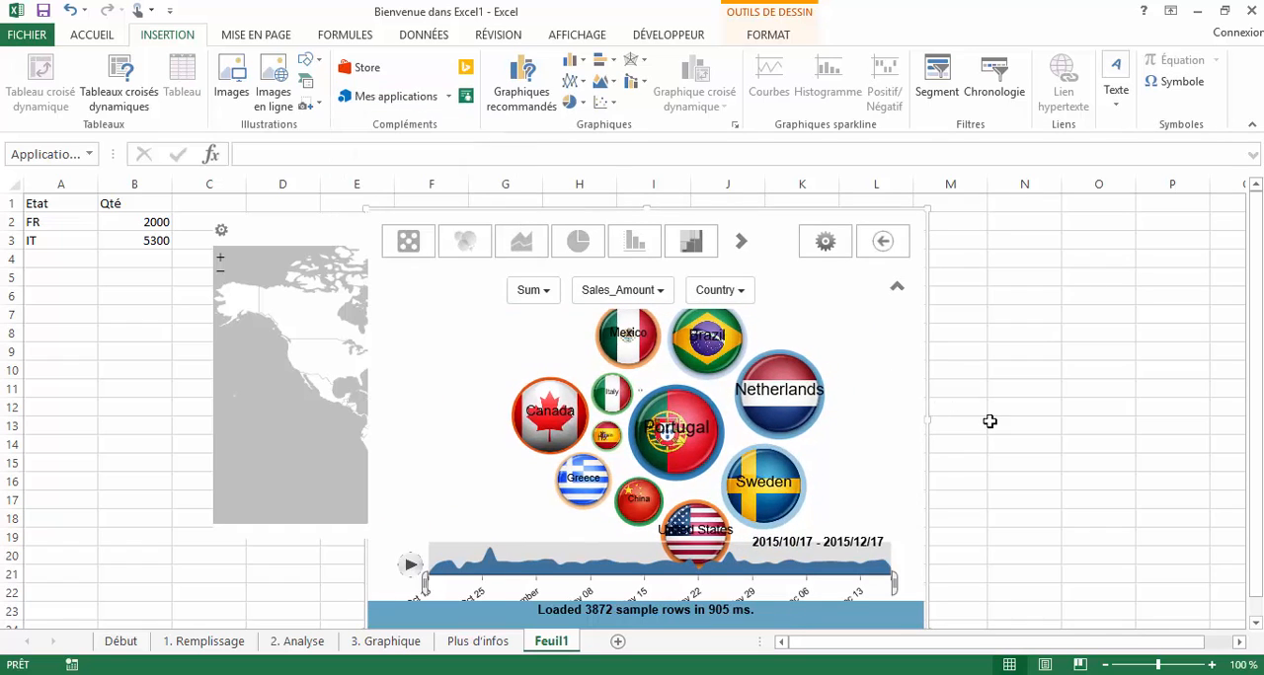
- Try to add People Graph from the Visualisation category of the Office Store, trusting the add-in
click(364, 69)
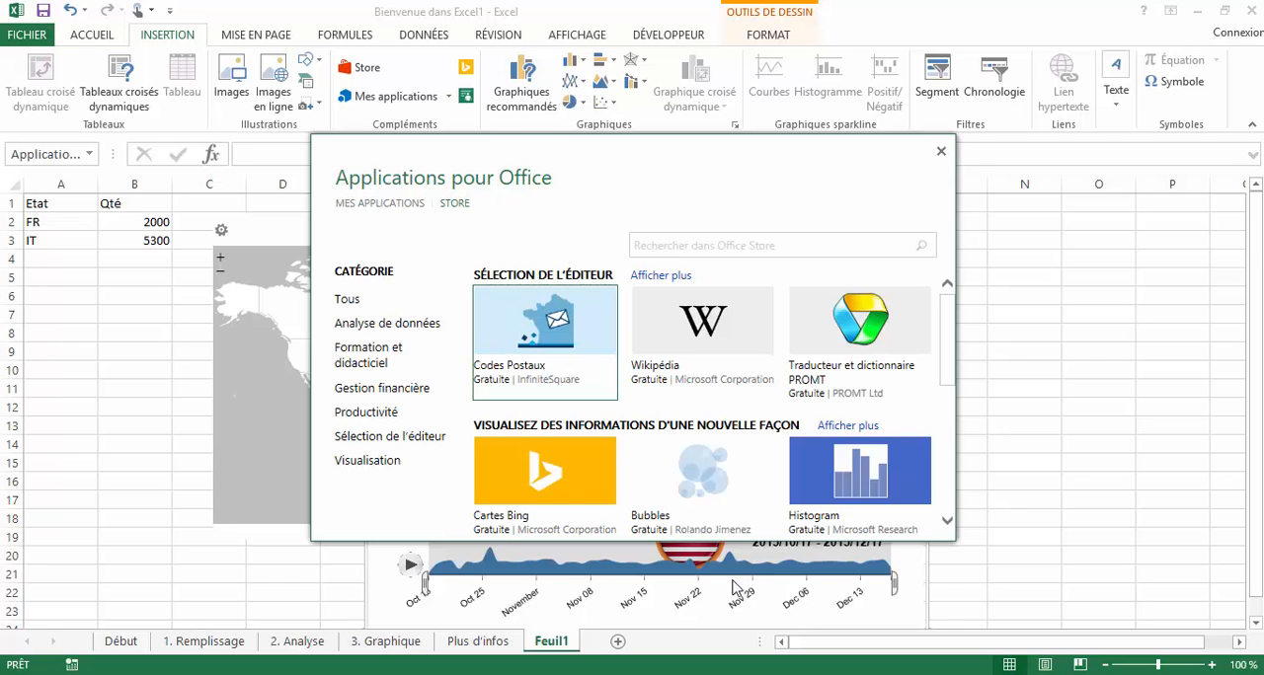
click(392, 471)
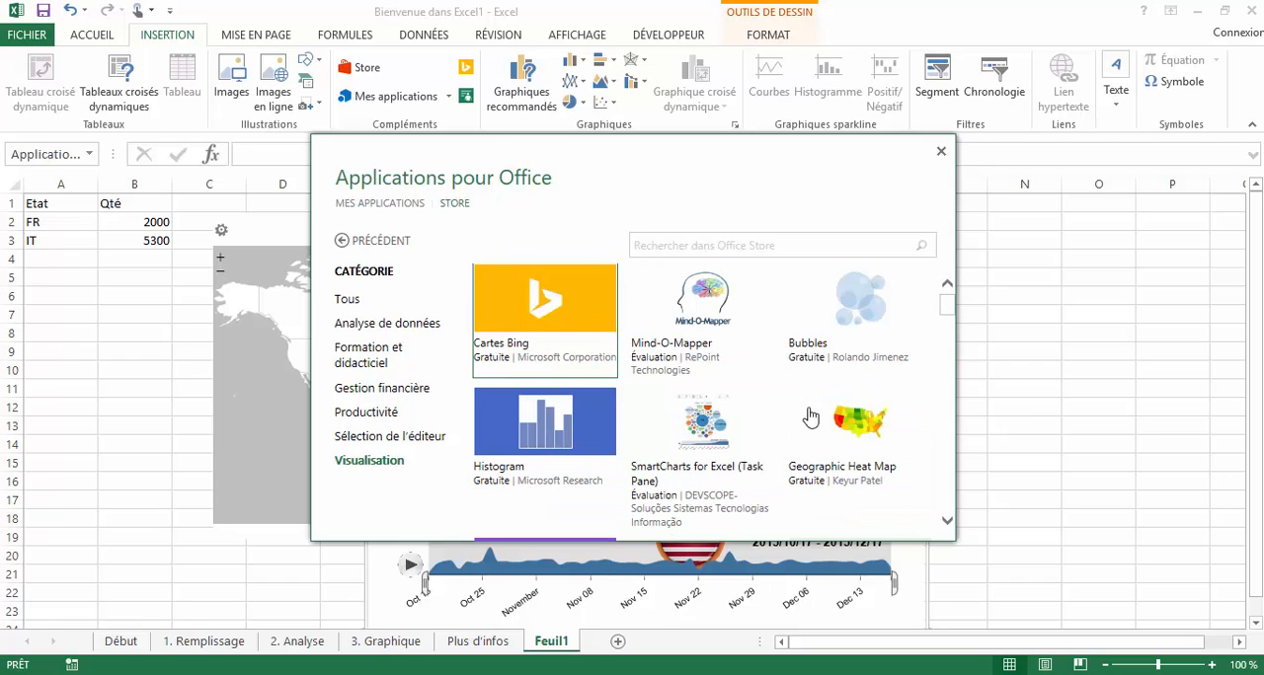
drag(946, 304, 950, 339)
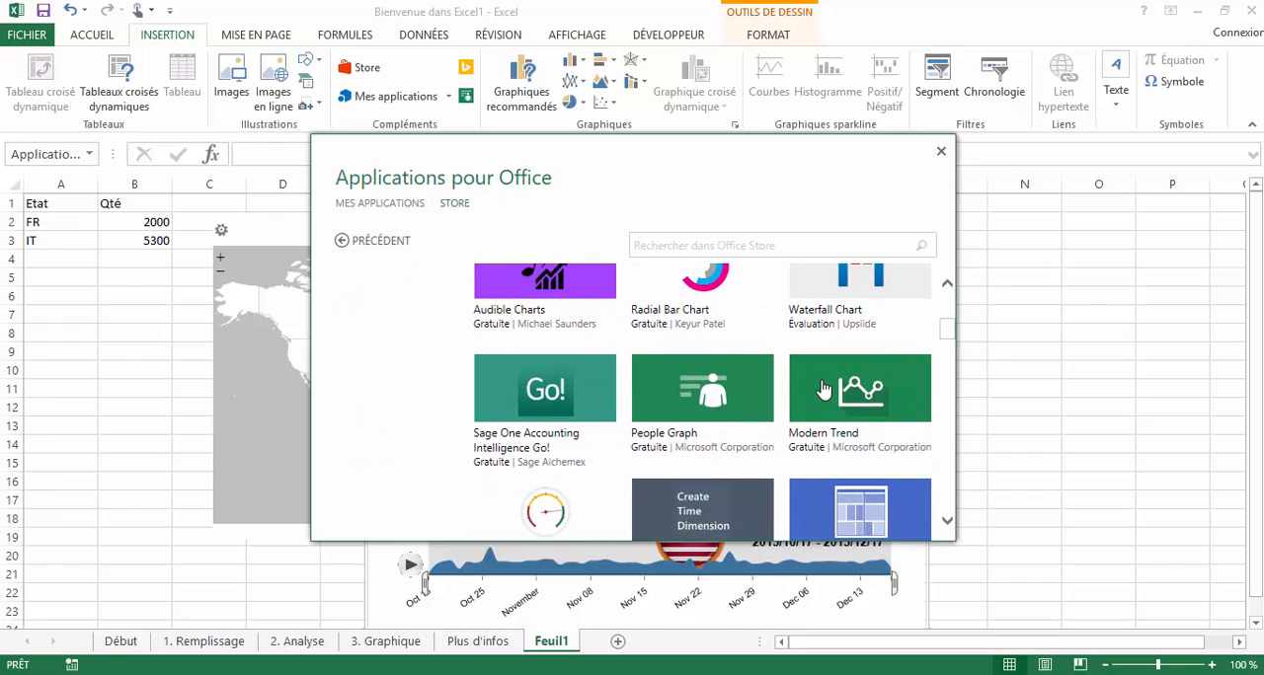
click(738, 423)
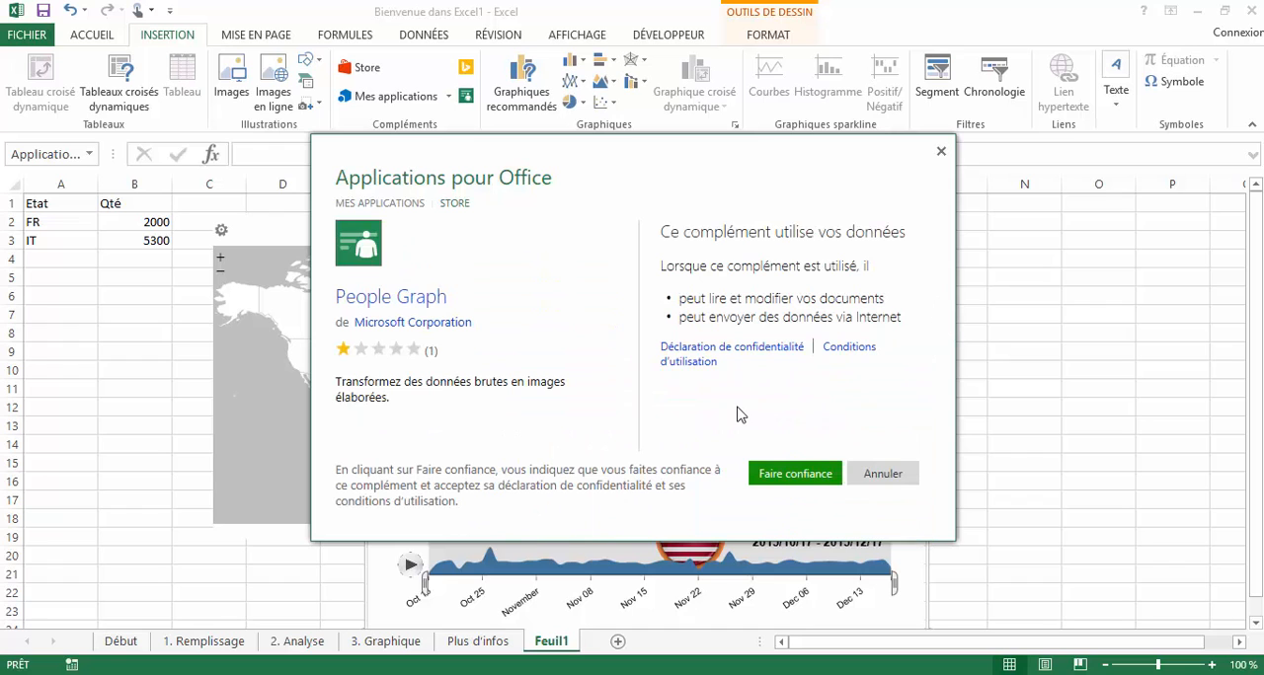
click(807, 473)
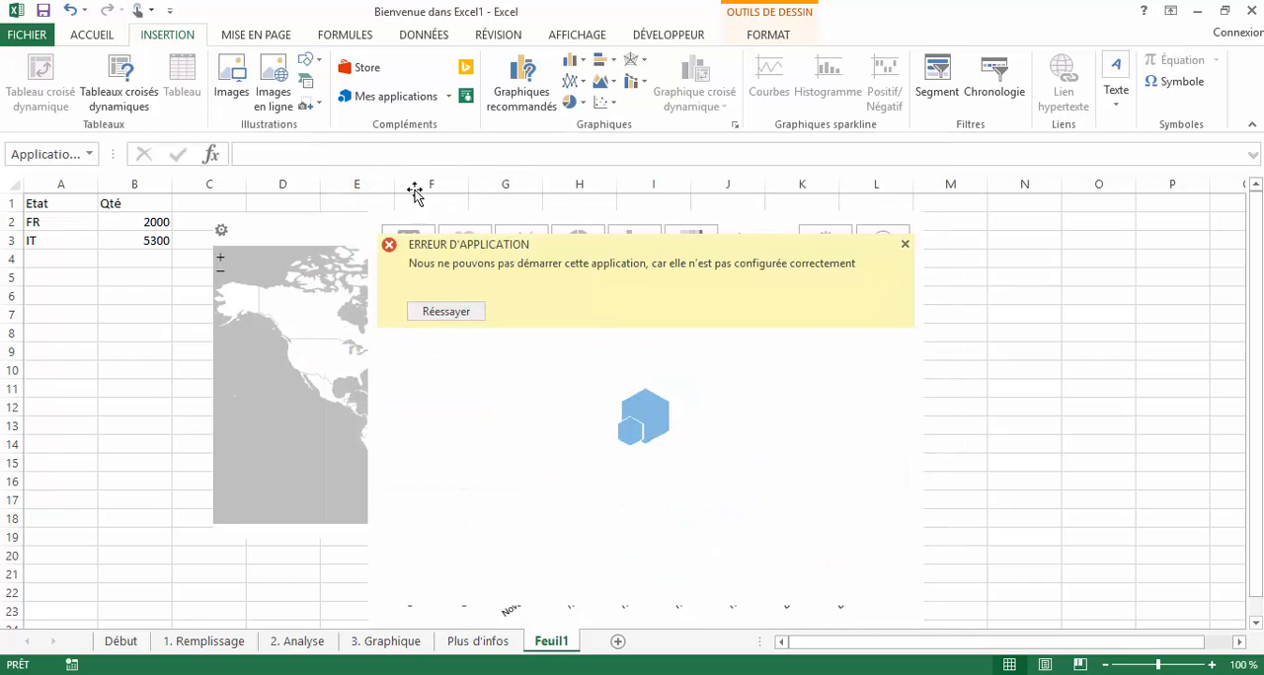
- Insert SmartCharts for Excel (Multi-user/Site License) from the Office Store, trusting the add-in, and browse the store's Formation et didacticiel category
click(418, 103)
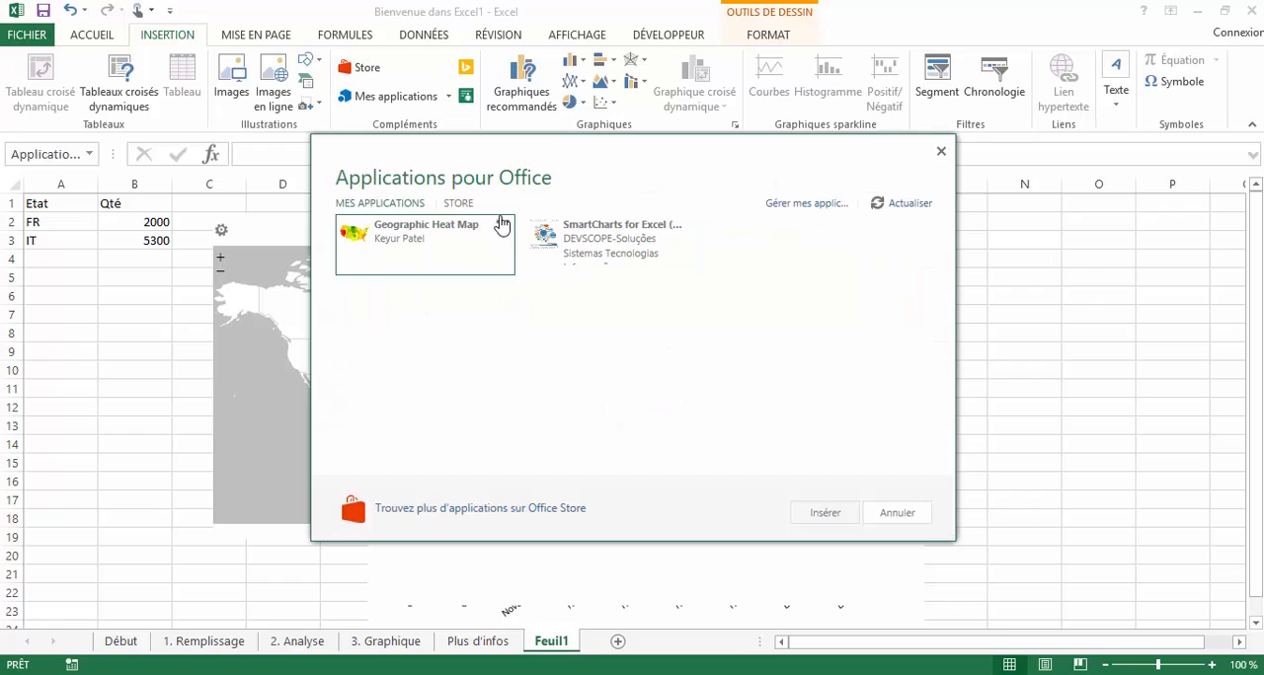
click(464, 204)
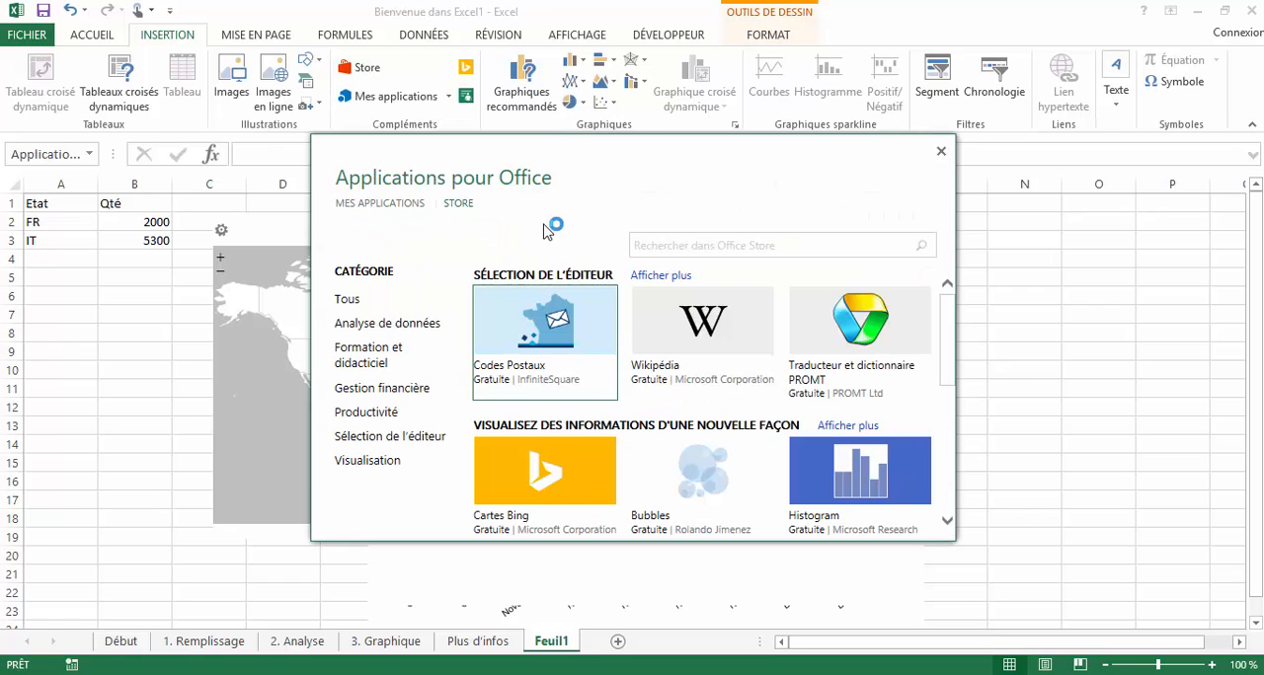
scroll(945, 399, down, 3)
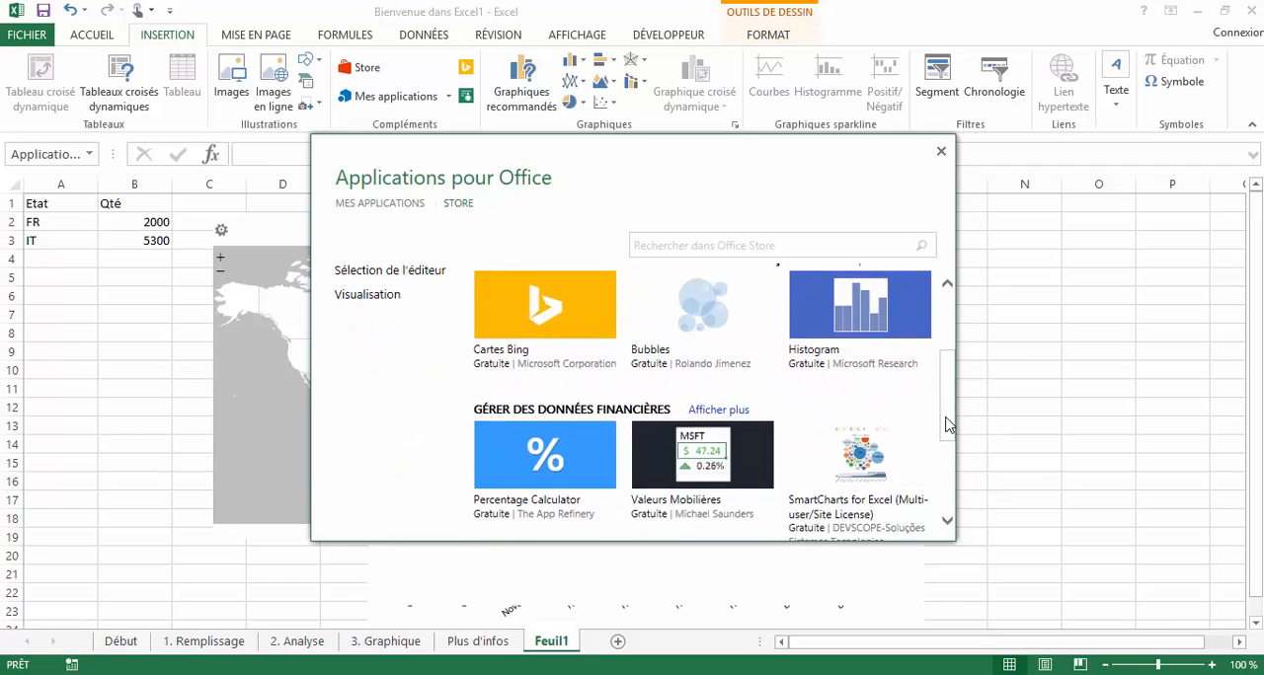
drag(944, 457, 936, 432)
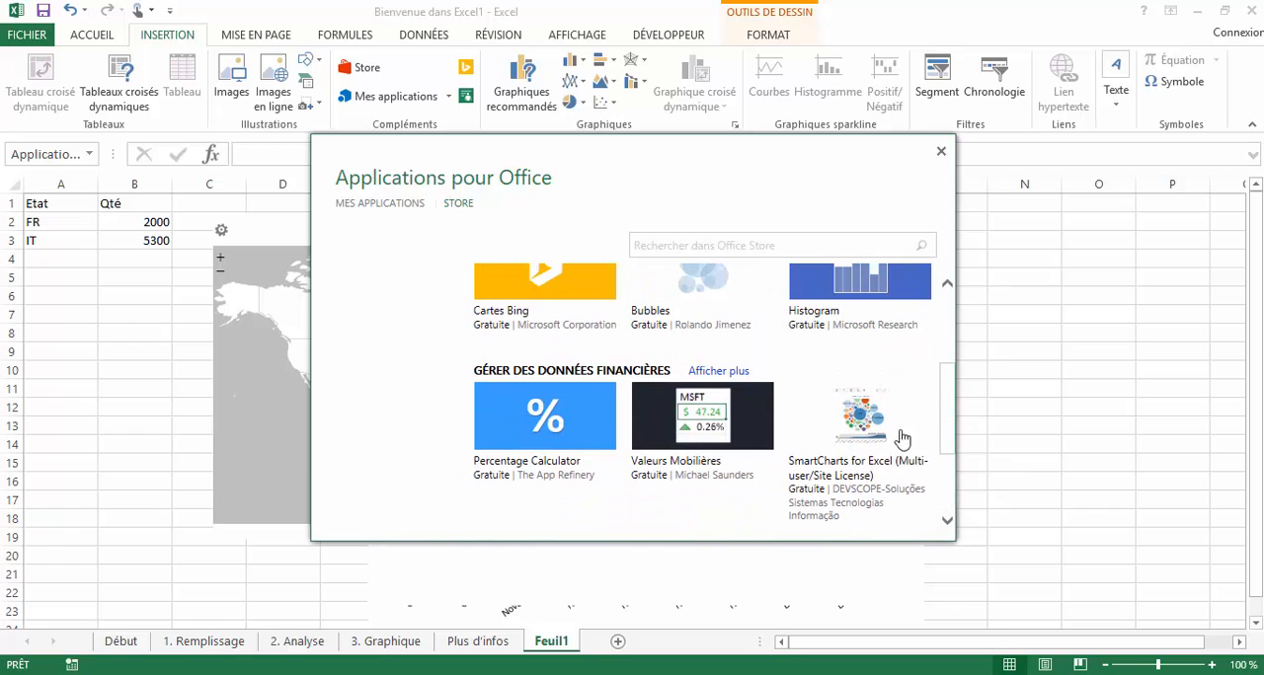
click(913, 446)
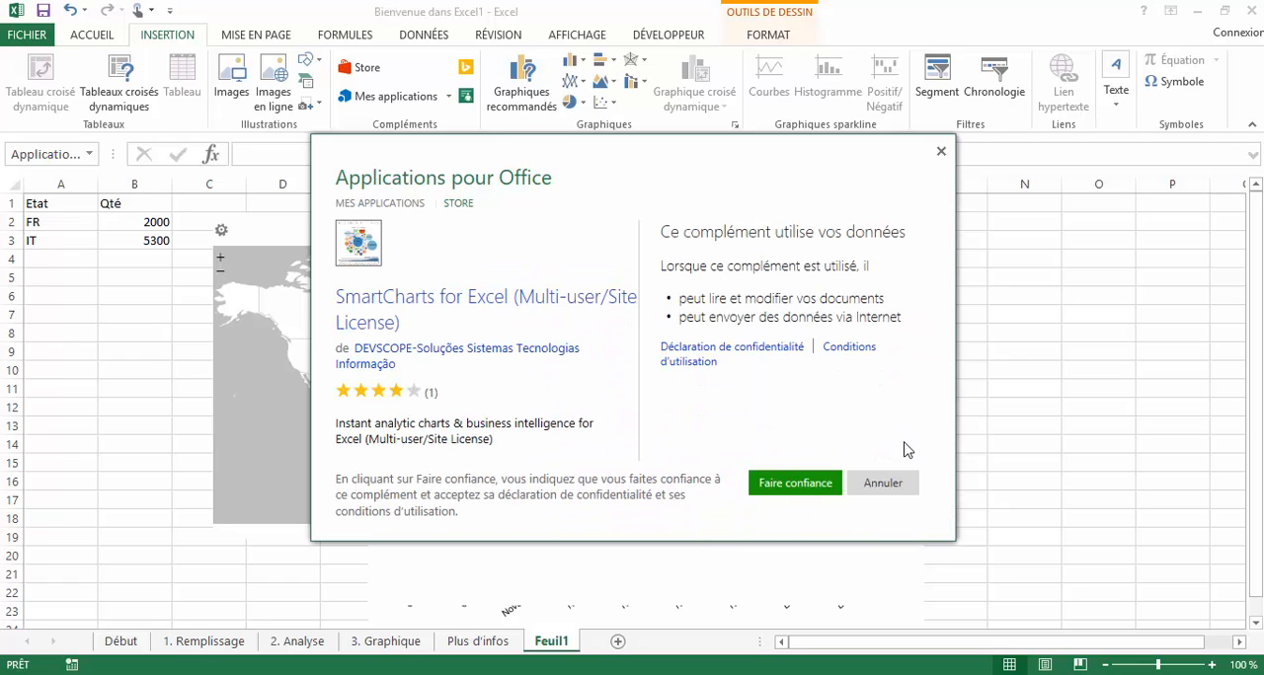
click(835, 491)
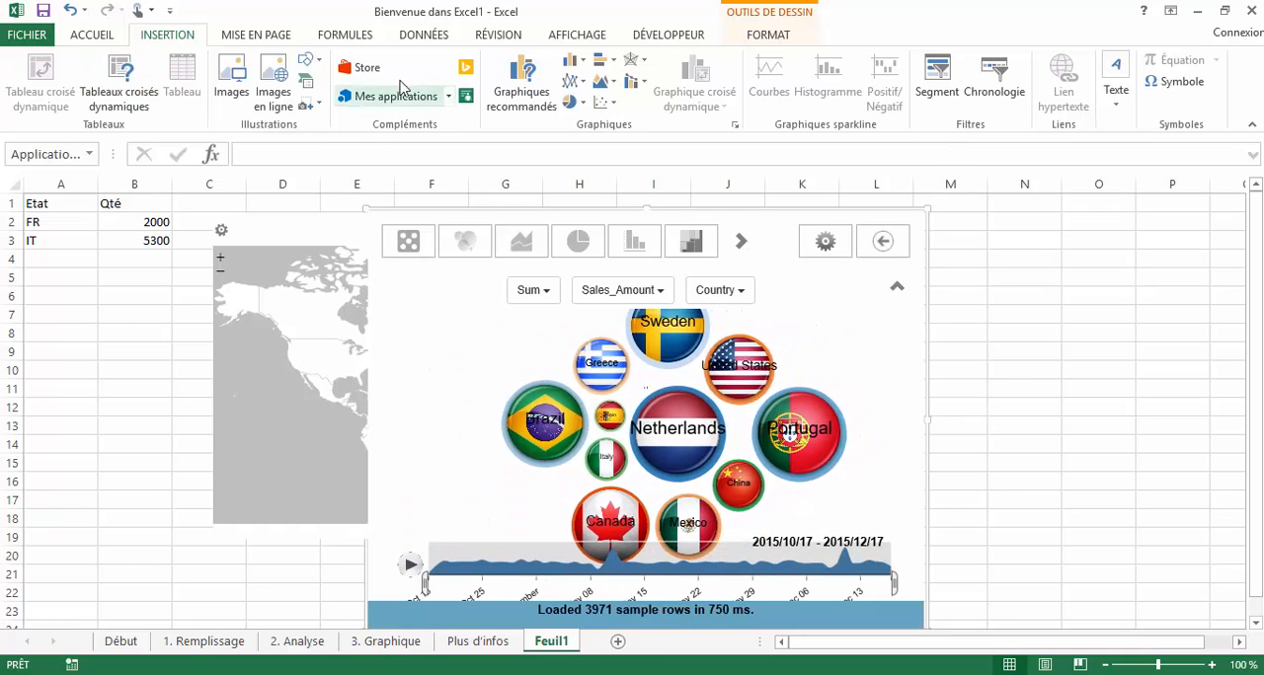
click(362, 67)
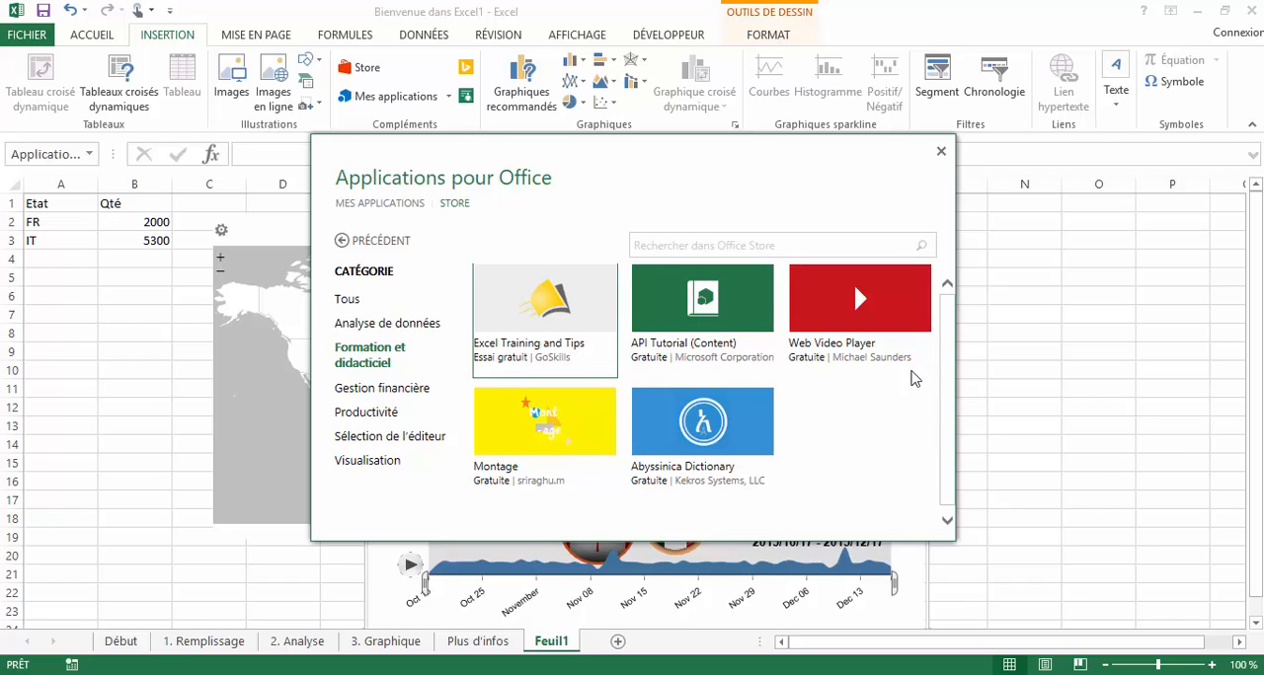
click(941, 151)
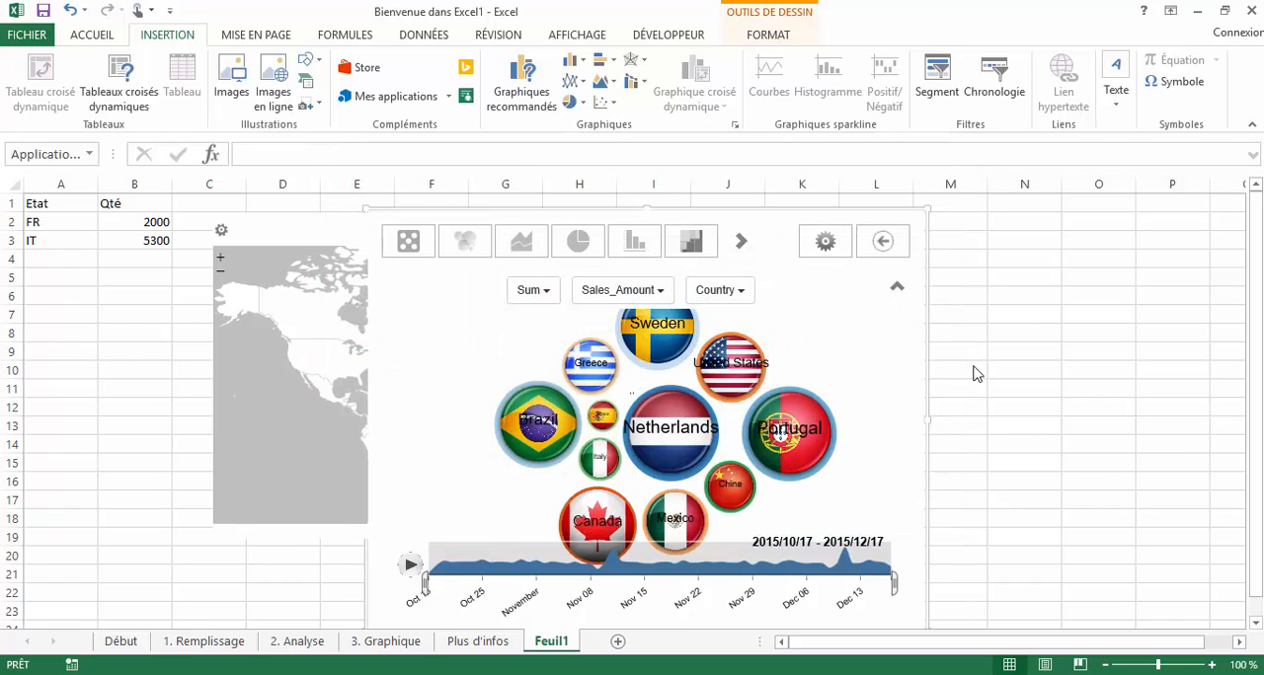
- Cut the SmartCharts app and the app object with the configuration error beneath it from Feuil1
right_click(925, 270)
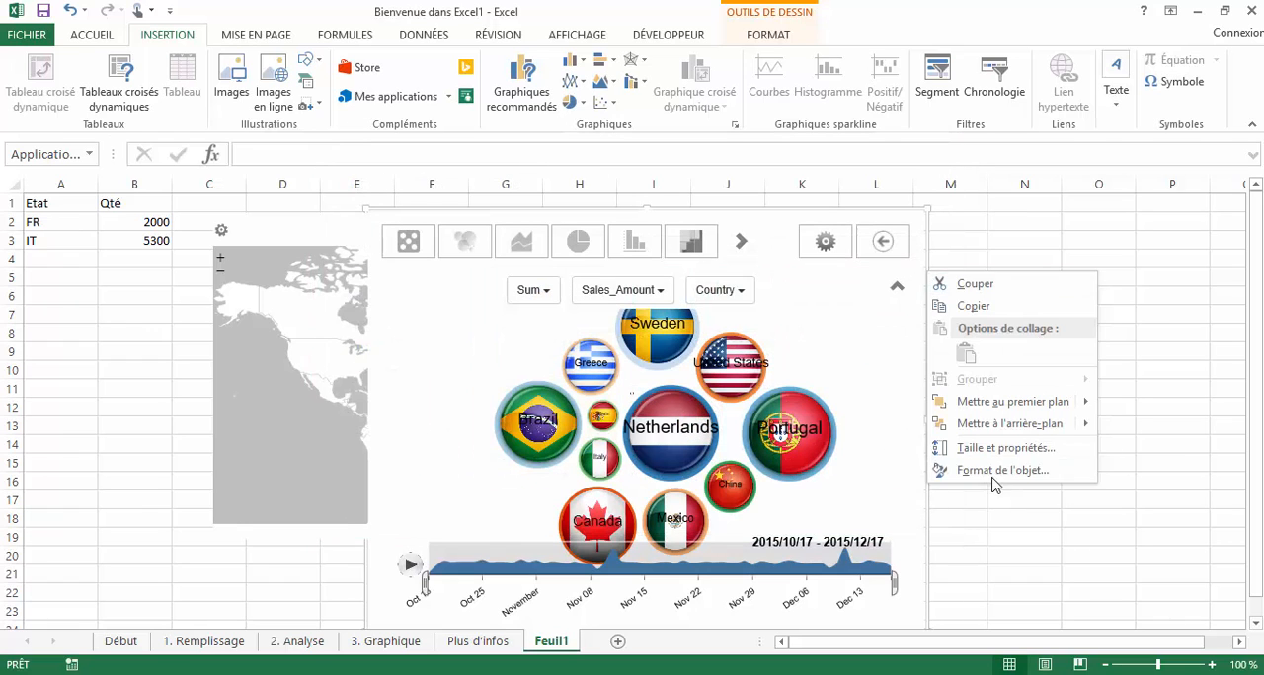
click(1012, 297)
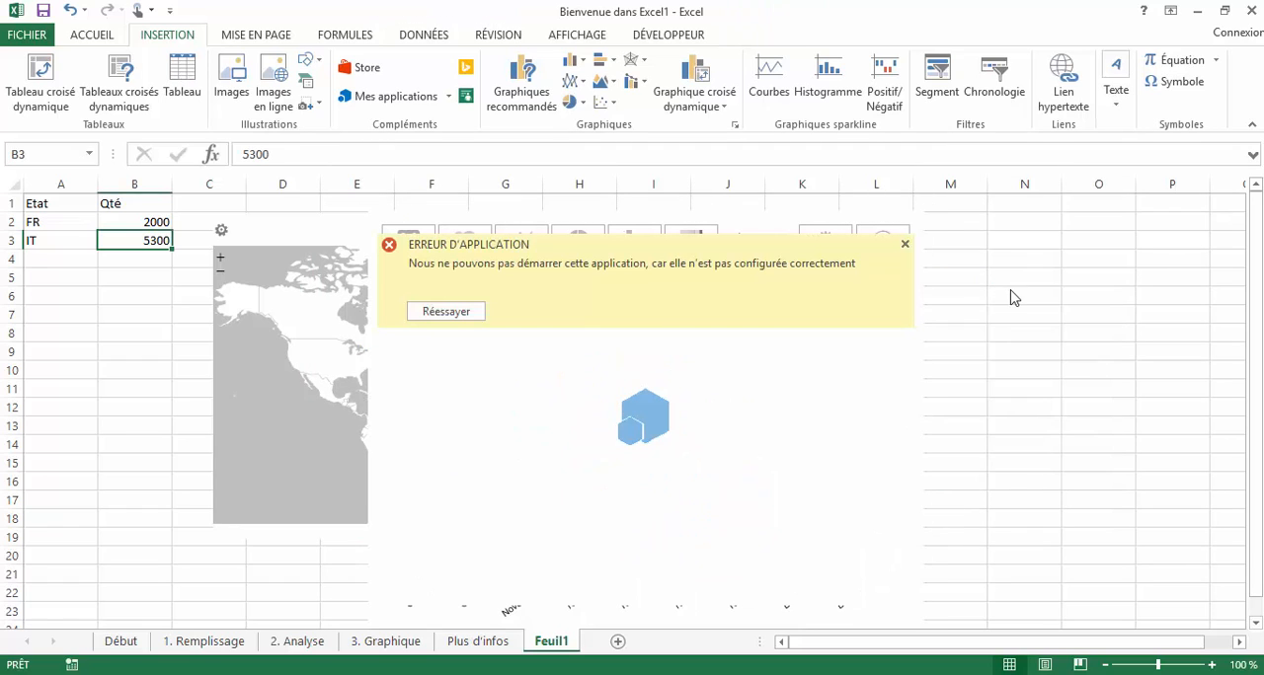
click(920, 295)
right_click(921, 295)
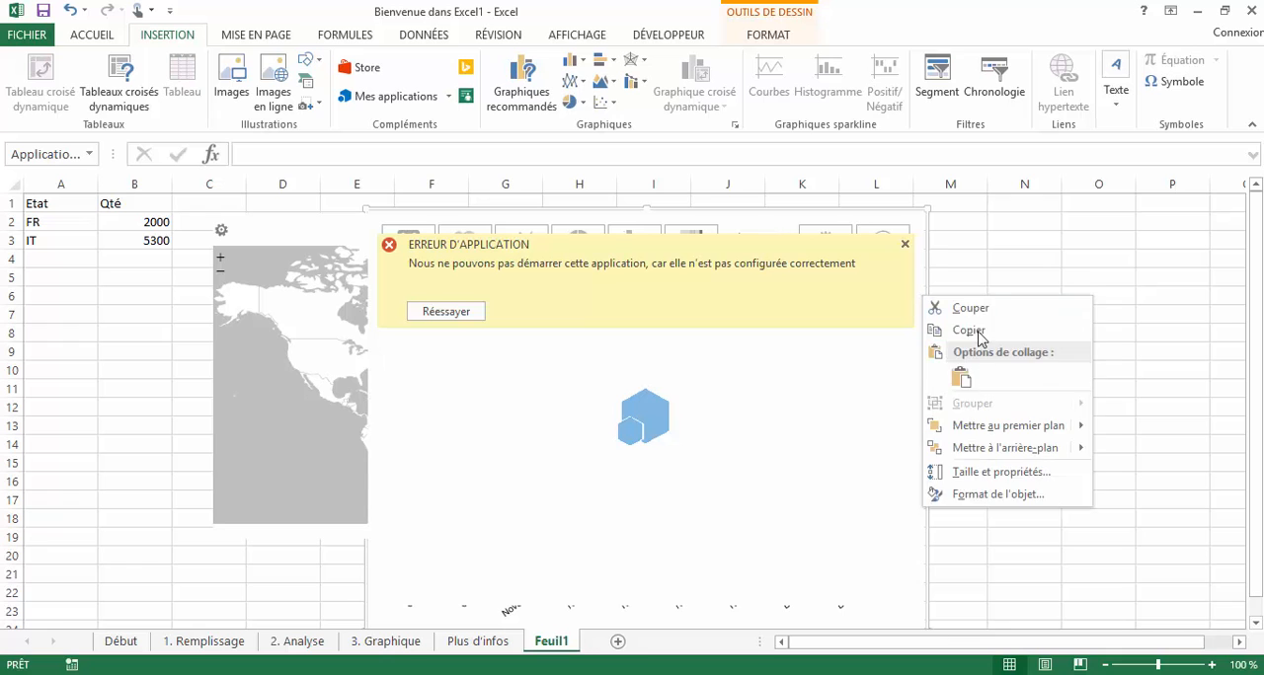
click(975, 310)
- View the series and category filter options of the bar chart on the 3. Graphique sheet, leaving them unapplied
click(375, 643)
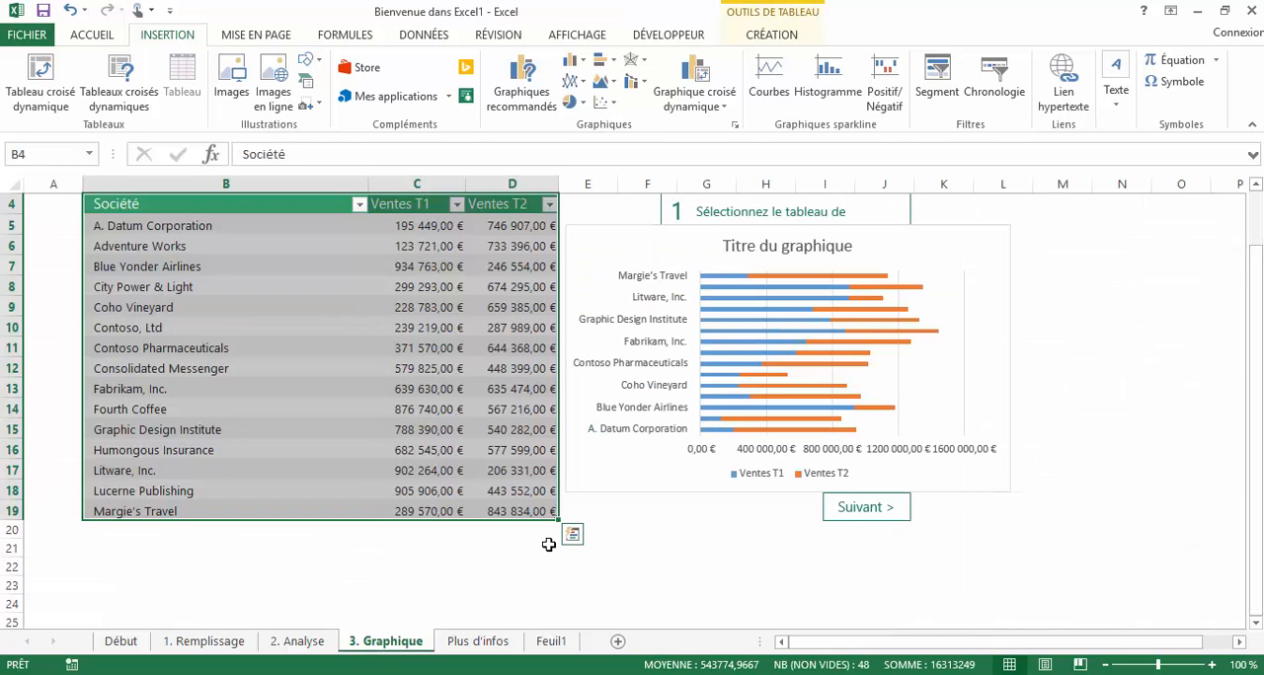
click(928, 321)
click(1034, 307)
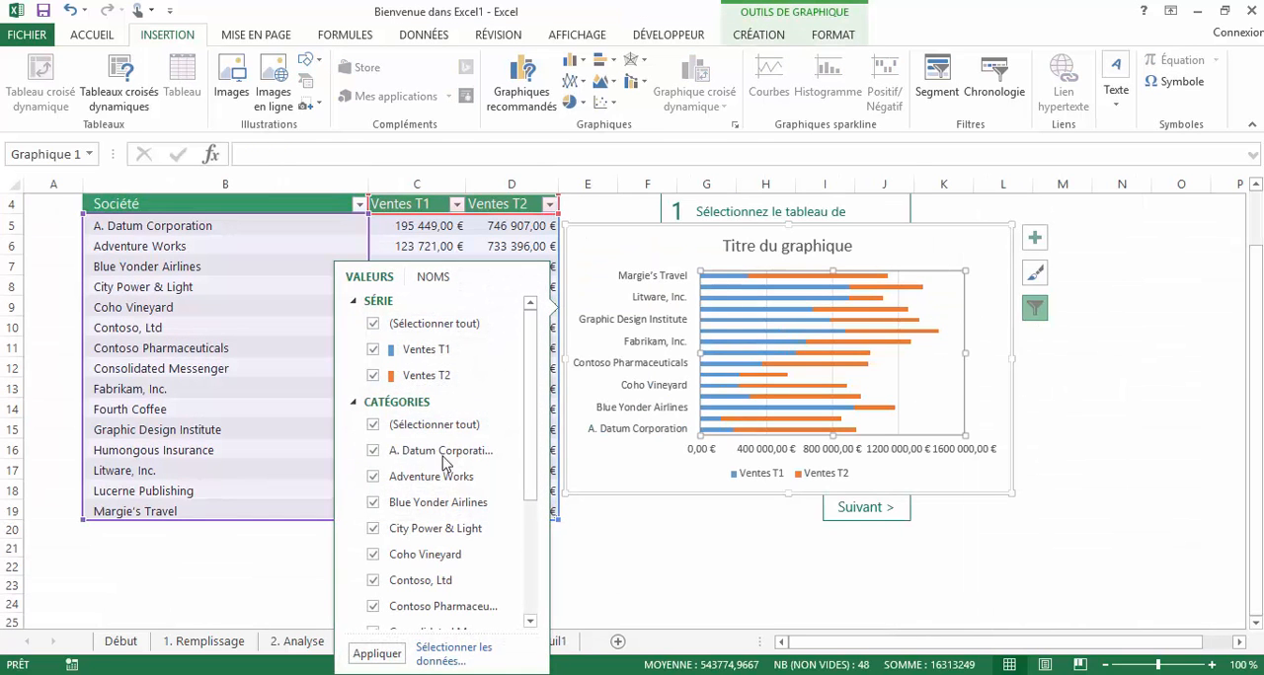
click(631, 586)
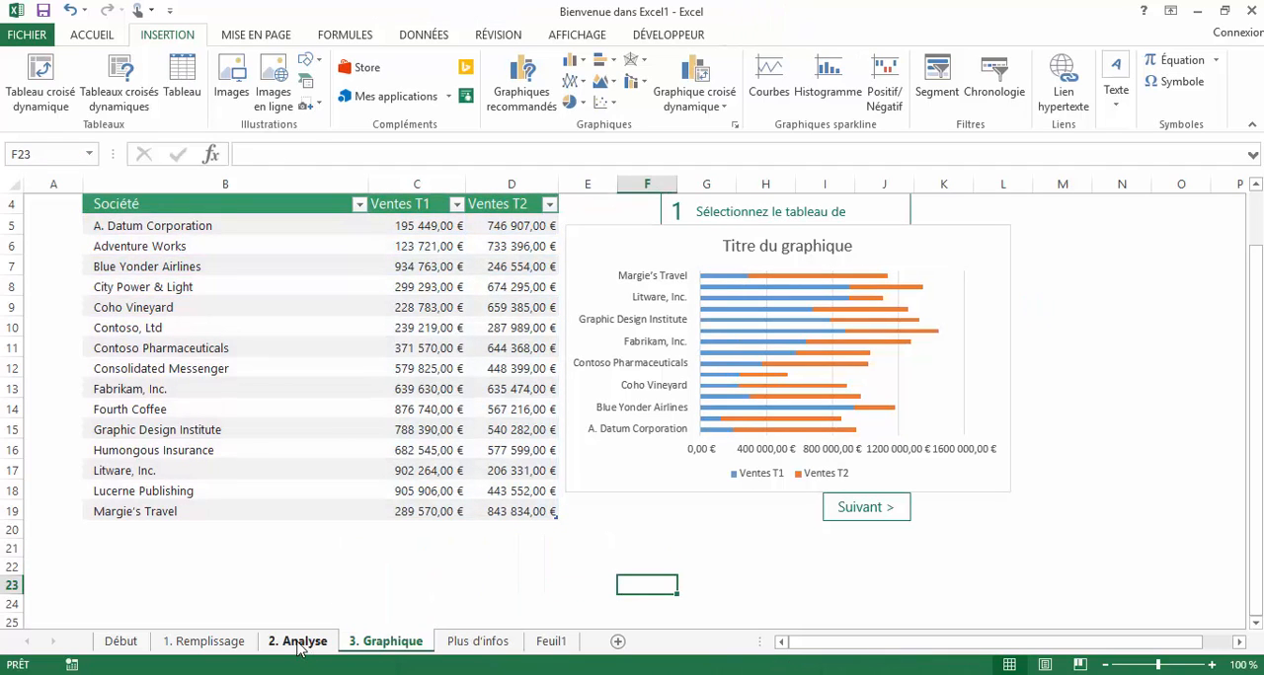
- Open the recently used workbook EXCEL_20013_Tableau de bord tutoriel_vierge
click(29, 37)
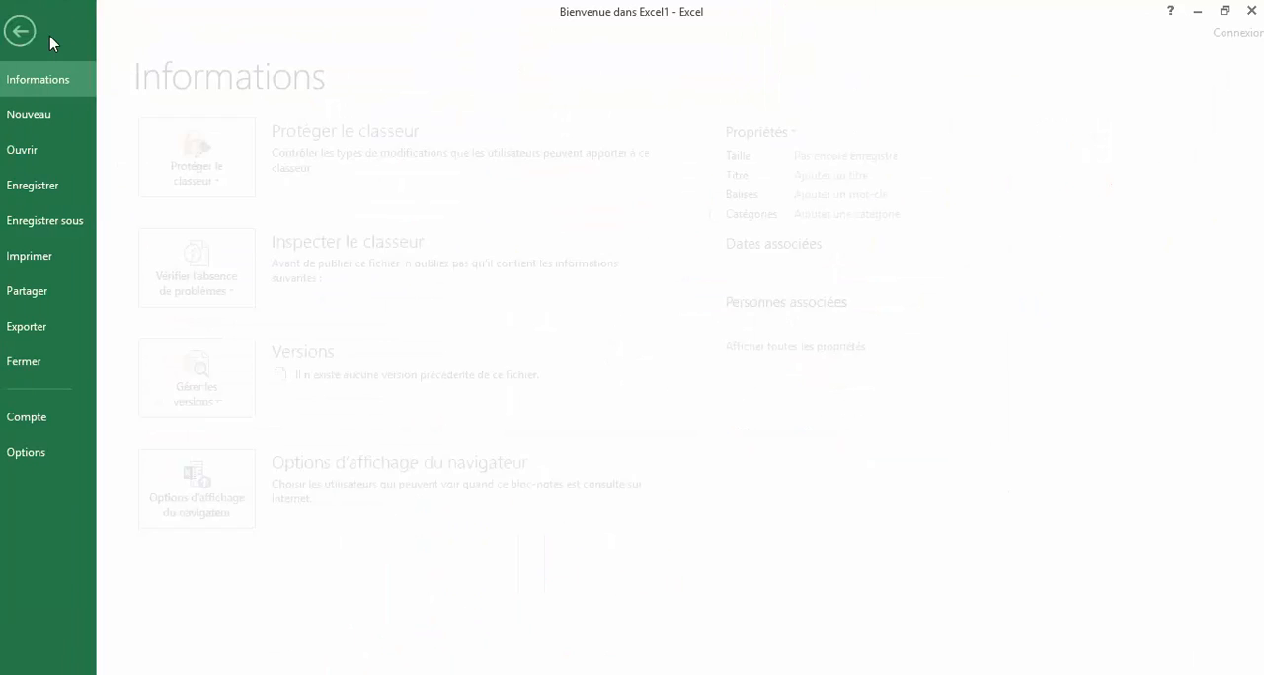
click(37, 31)
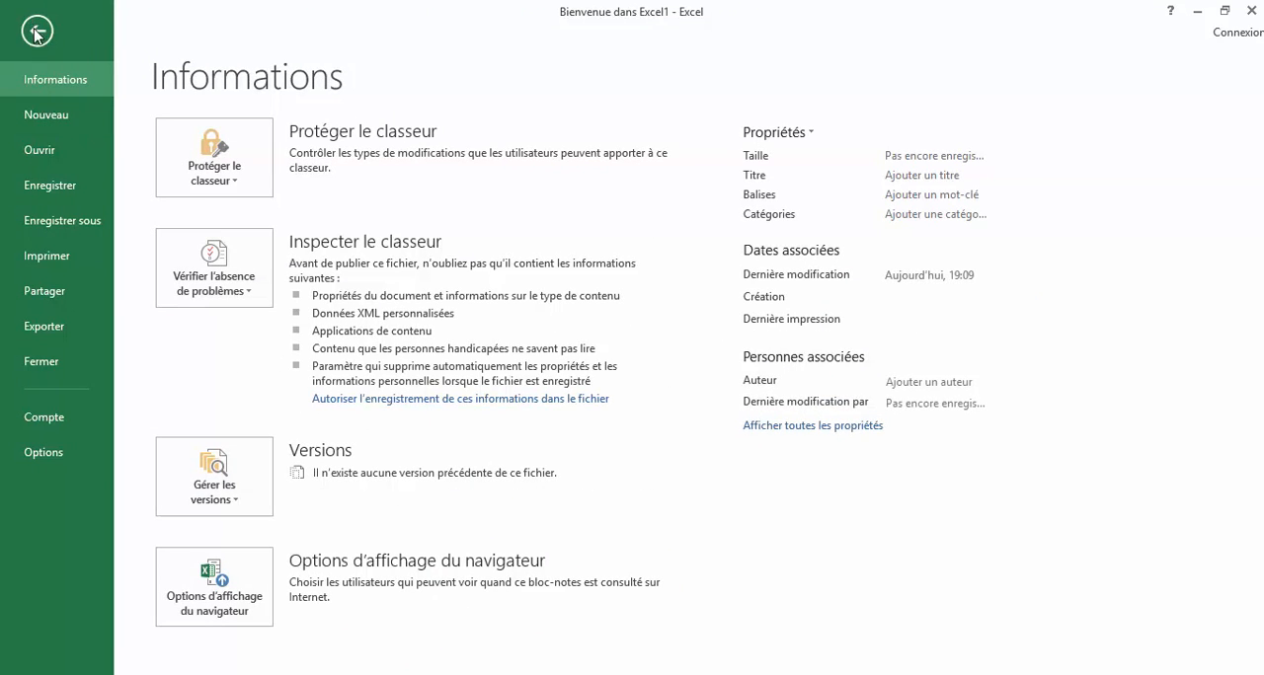
click(22, 36)
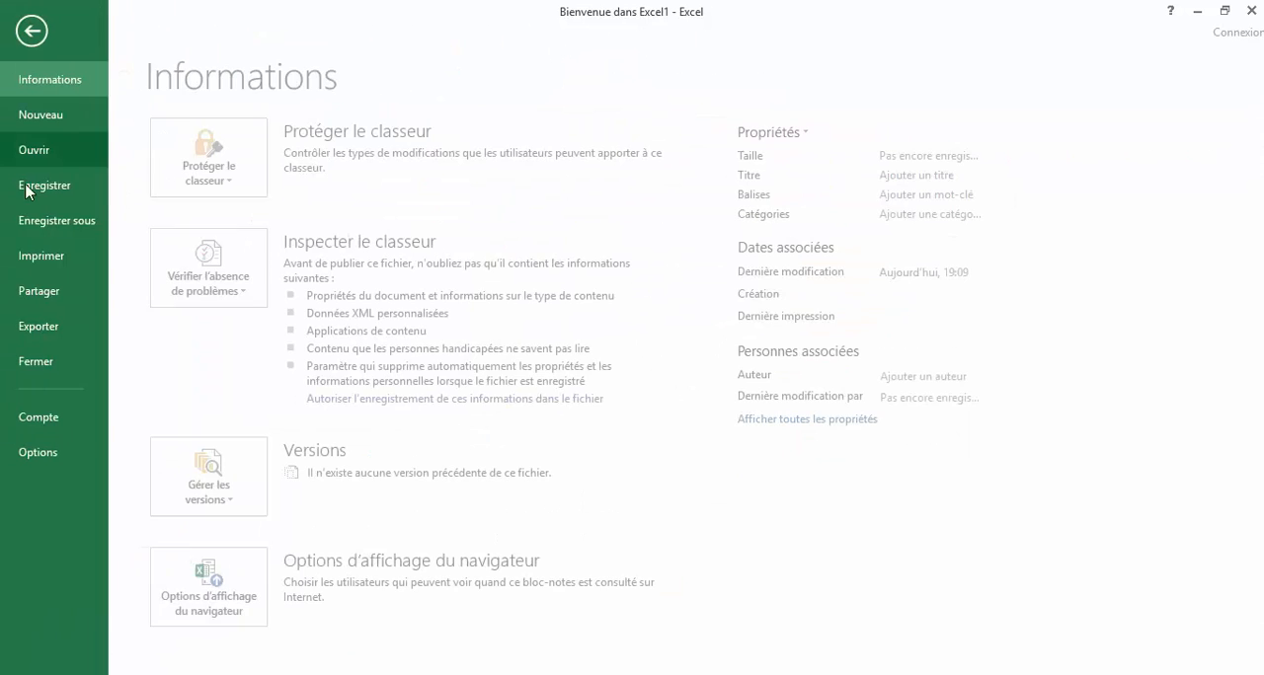
click(41, 151)
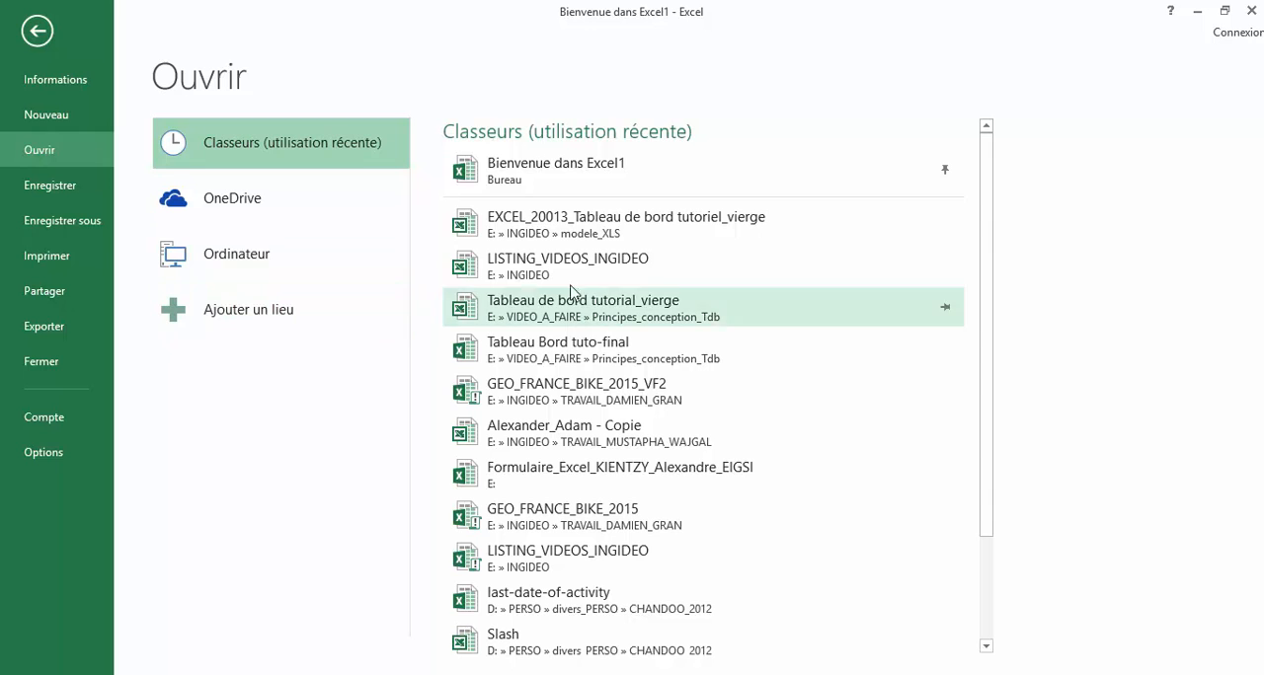
click(665, 231)
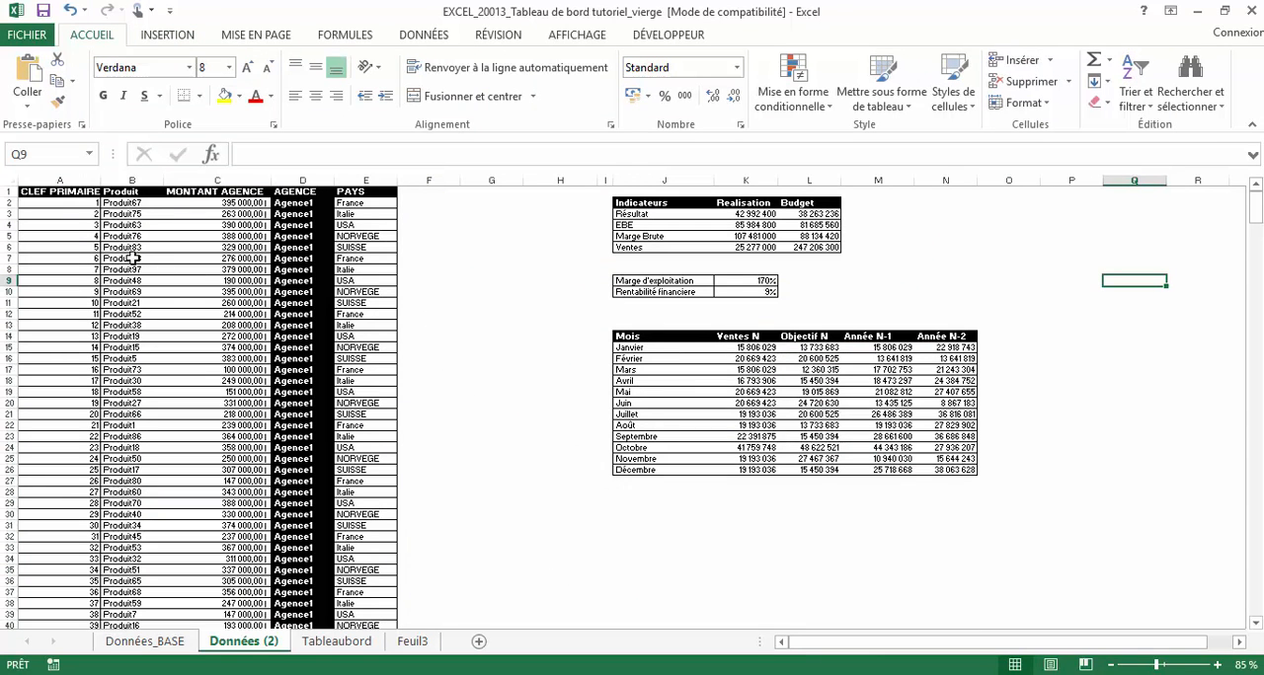
- Create the recommended pivot histogram Somme de MONTANT AGENCE par AGENCE from the whole CLEF PRIMAIRE table and move it beside the pivot table
click(73, 193)
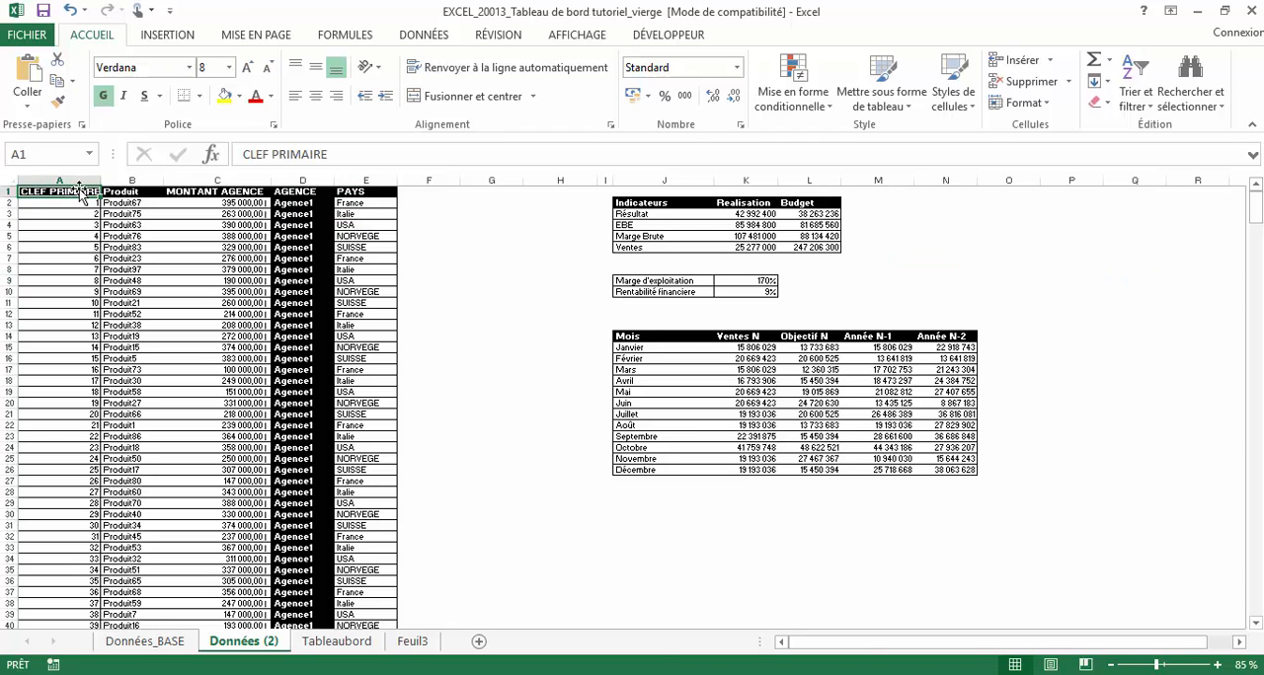
key(ctrl+a)
scroll(405, 464, down, 4)
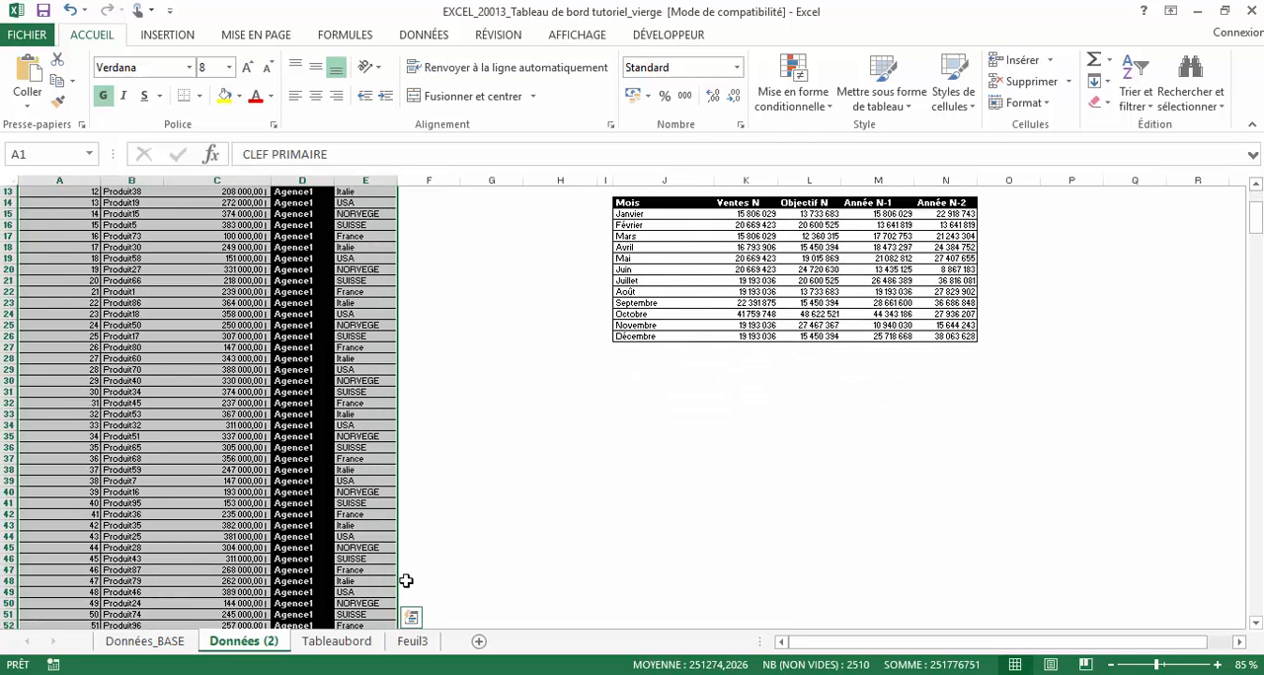
click(411, 617)
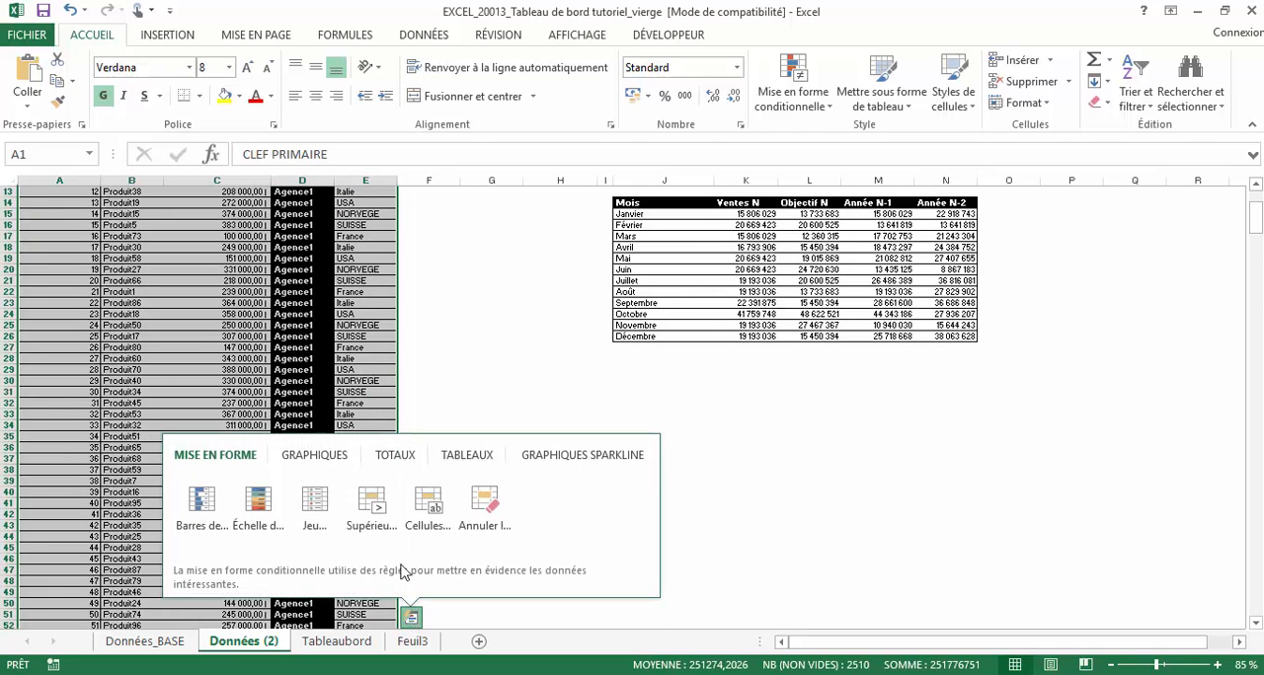
click(329, 459)
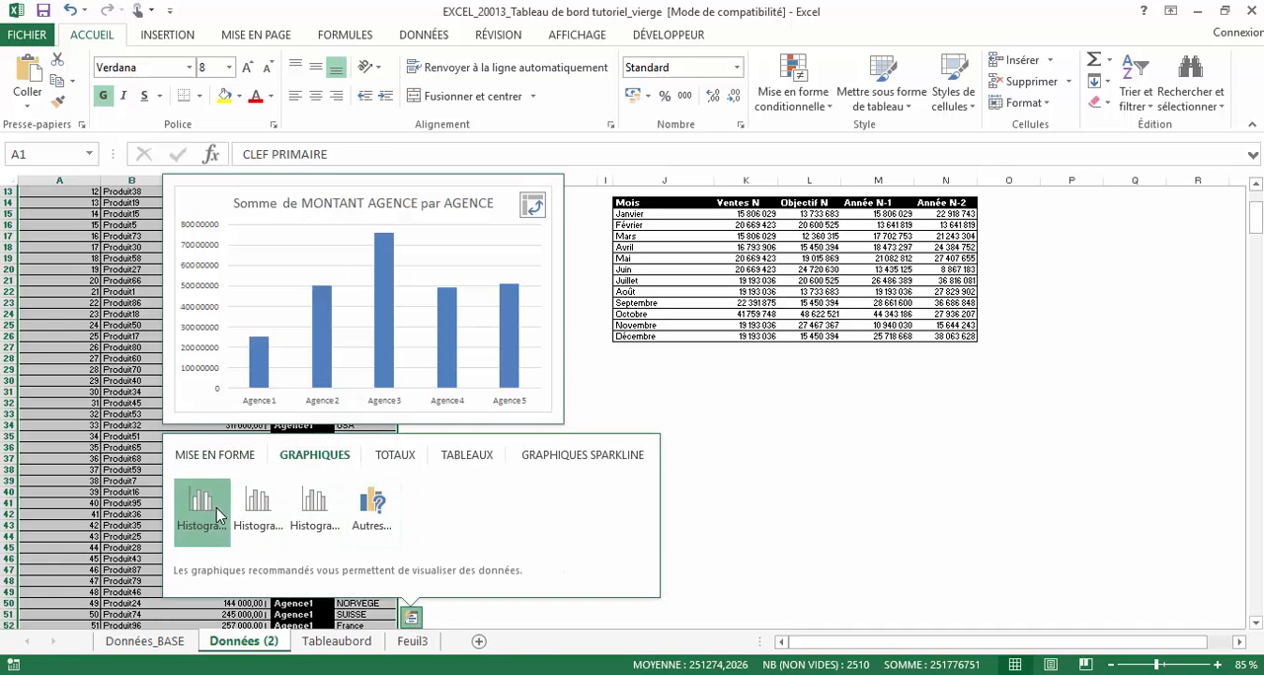
click(217, 513)
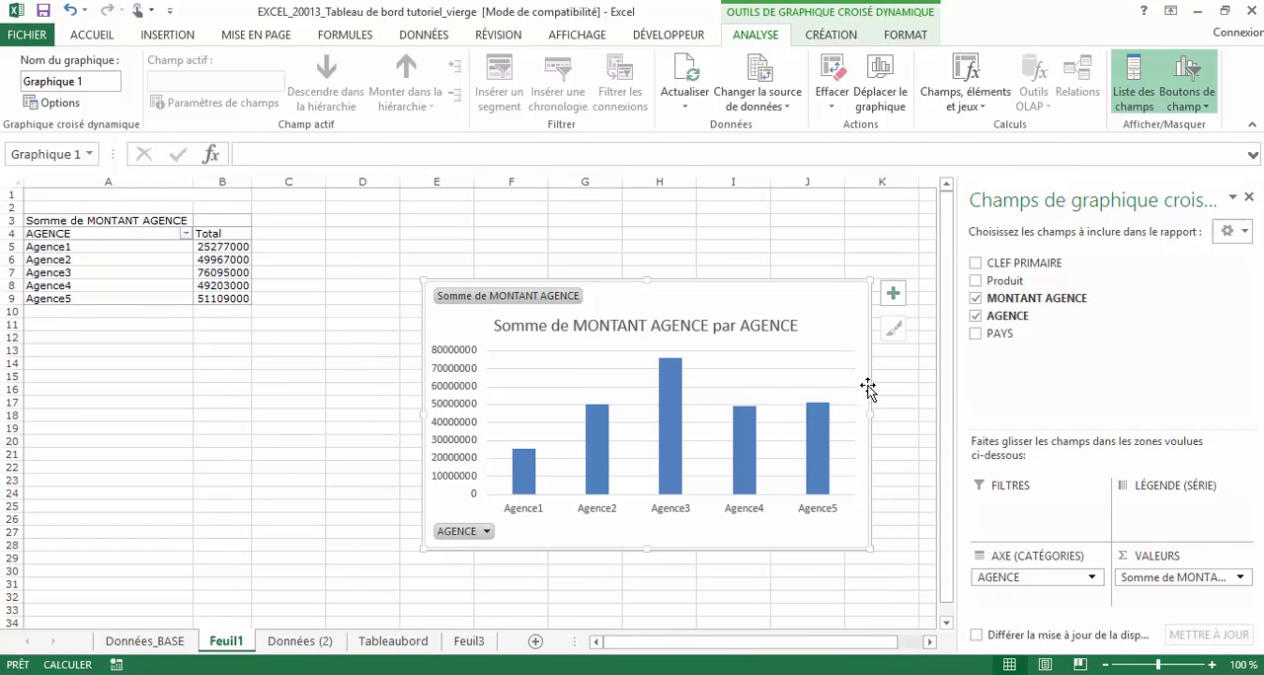
drag(868, 387, 702, 347)
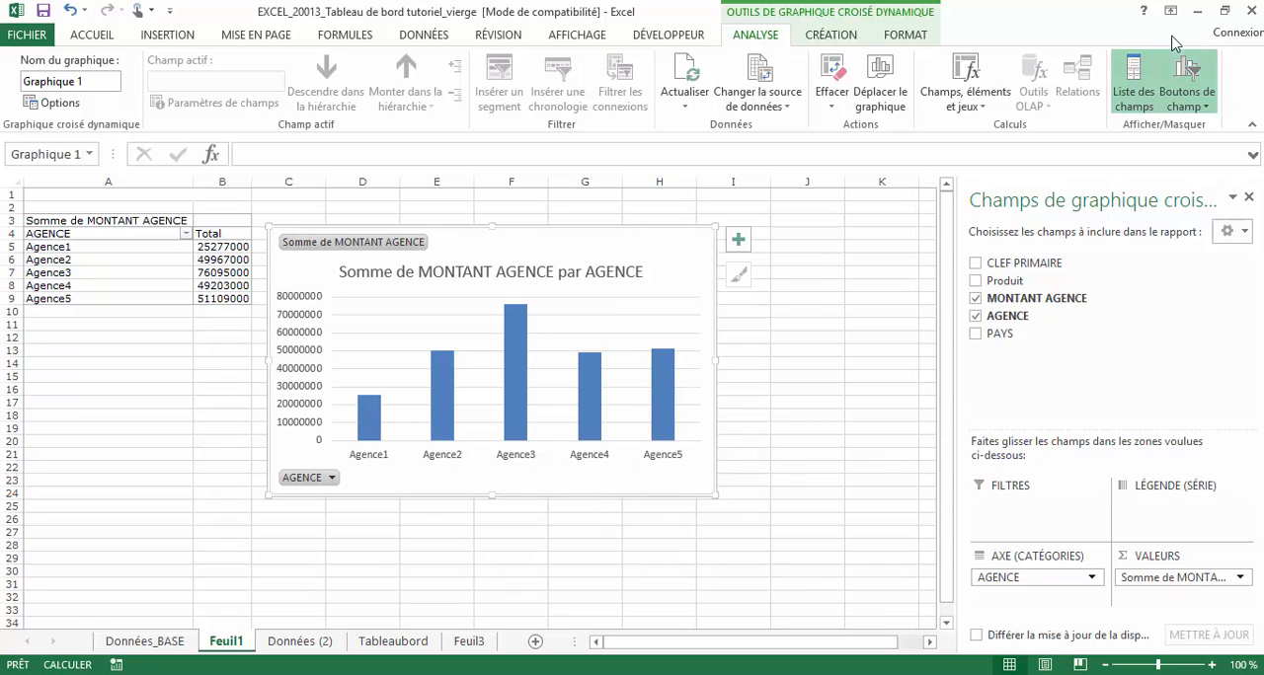
- Return to the Bienvenue dans Excel1 workbook and cut the remaining app object that covers the map on Feuil1
click(28, 36)
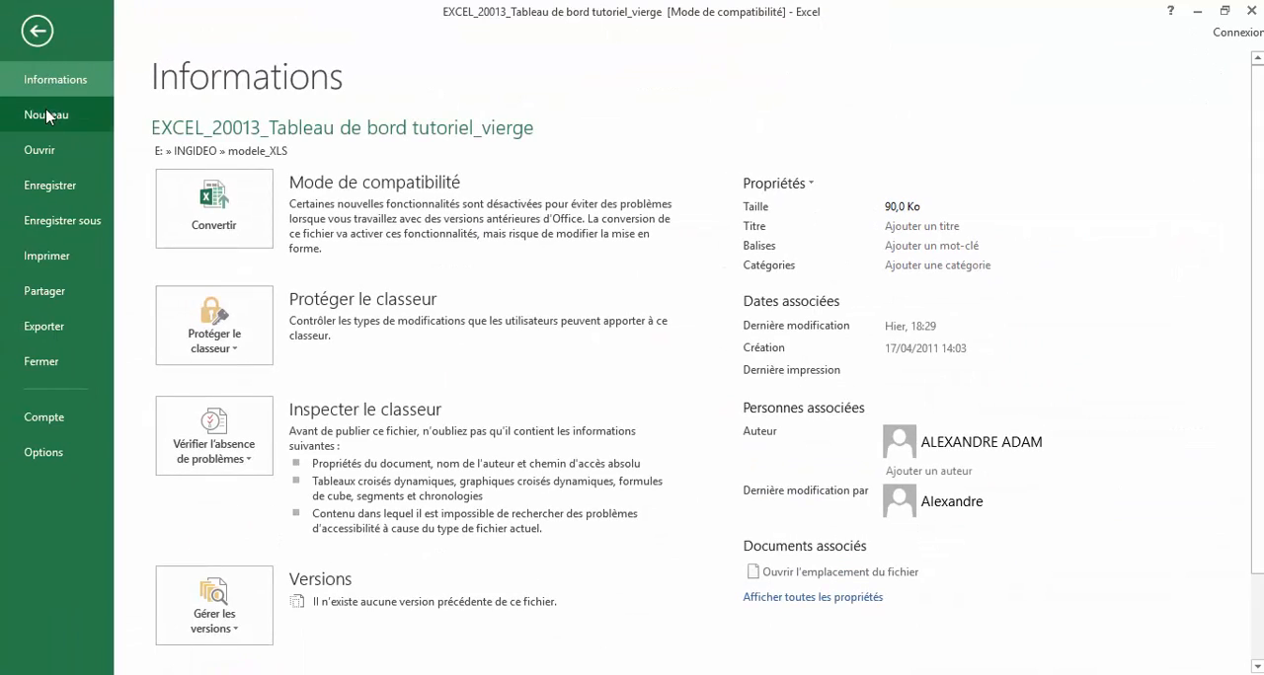
click(35, 33)
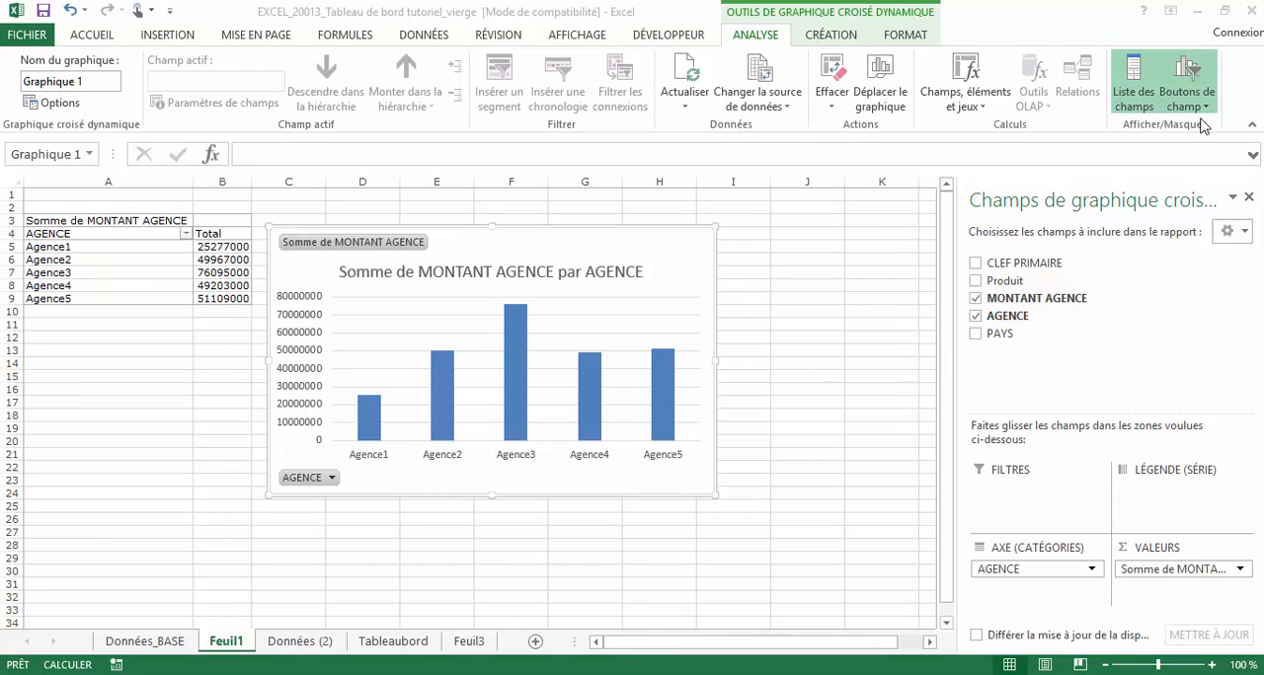
click(1200, 14)
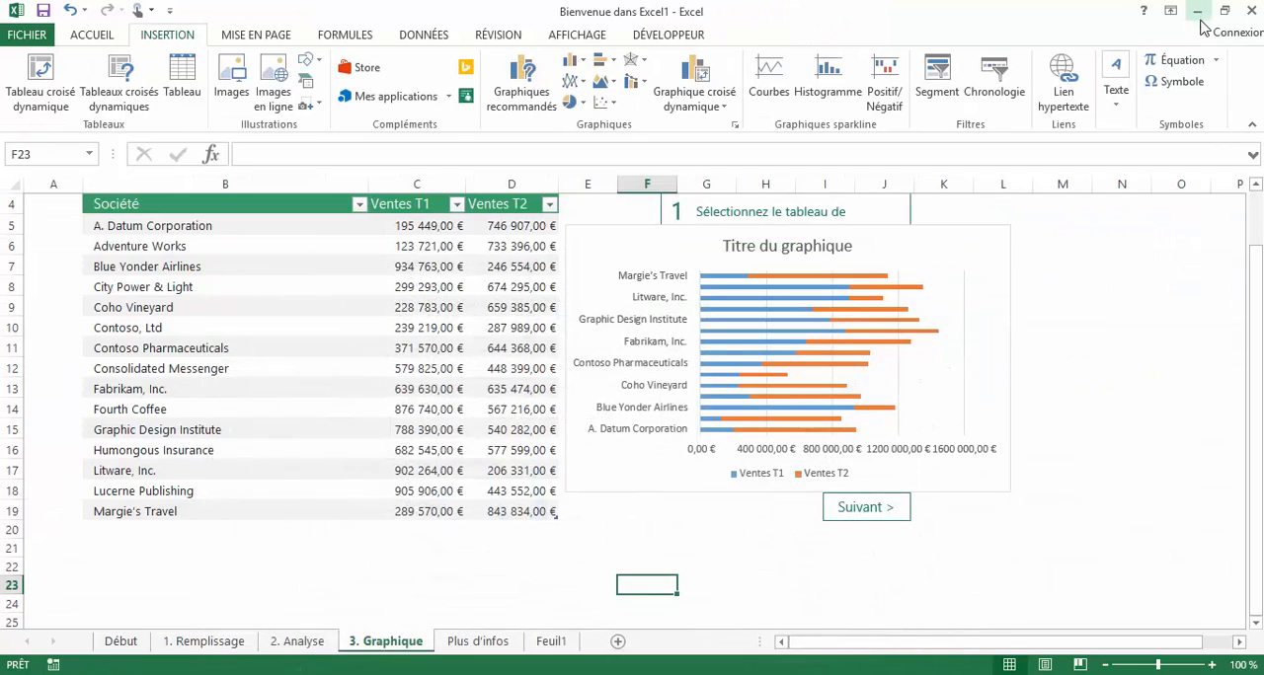
click(479, 643)
click(553, 644)
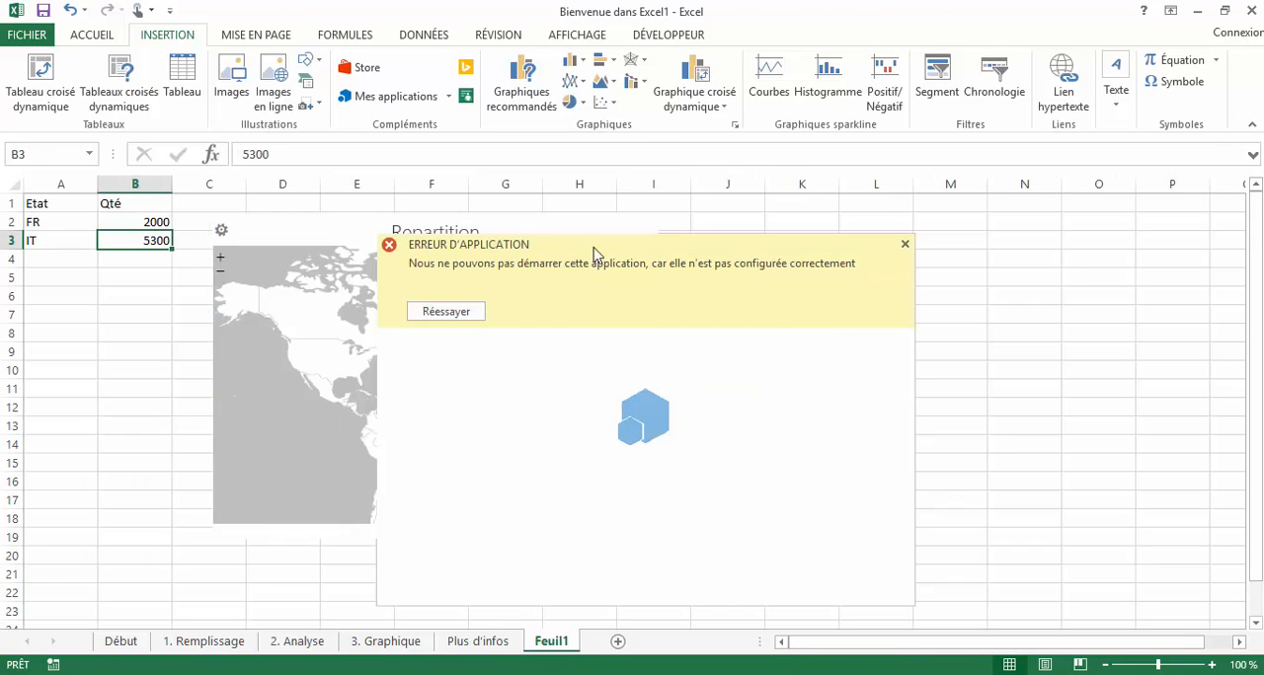
click(916, 266)
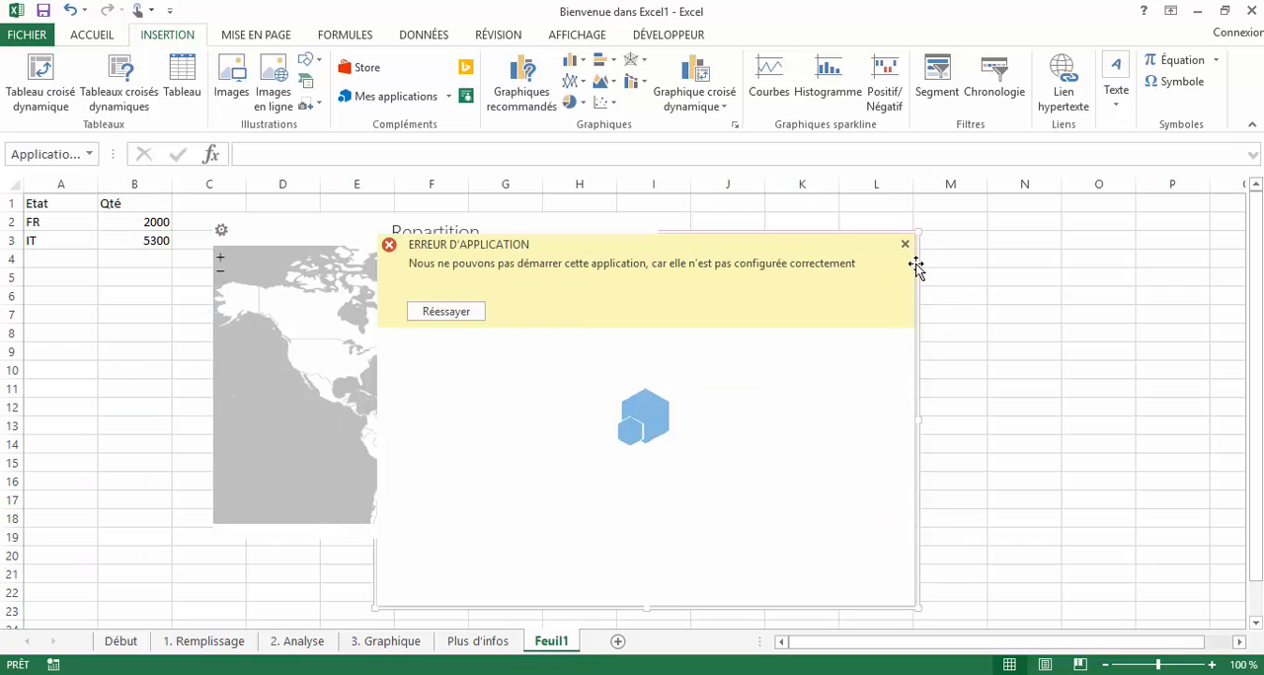
right_click(917, 267)
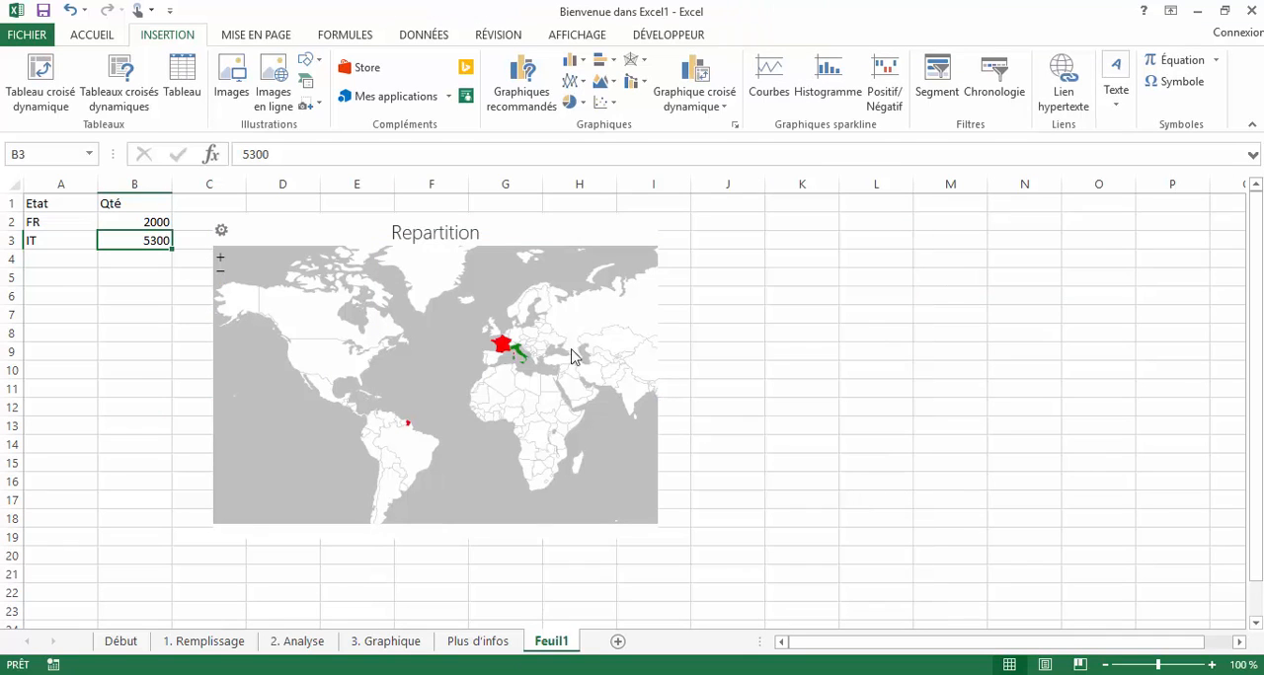
- Examine the Repartition heat map around Africa and Europe, bringing France and Italy into closer view
drag(421, 414, 348, 404)
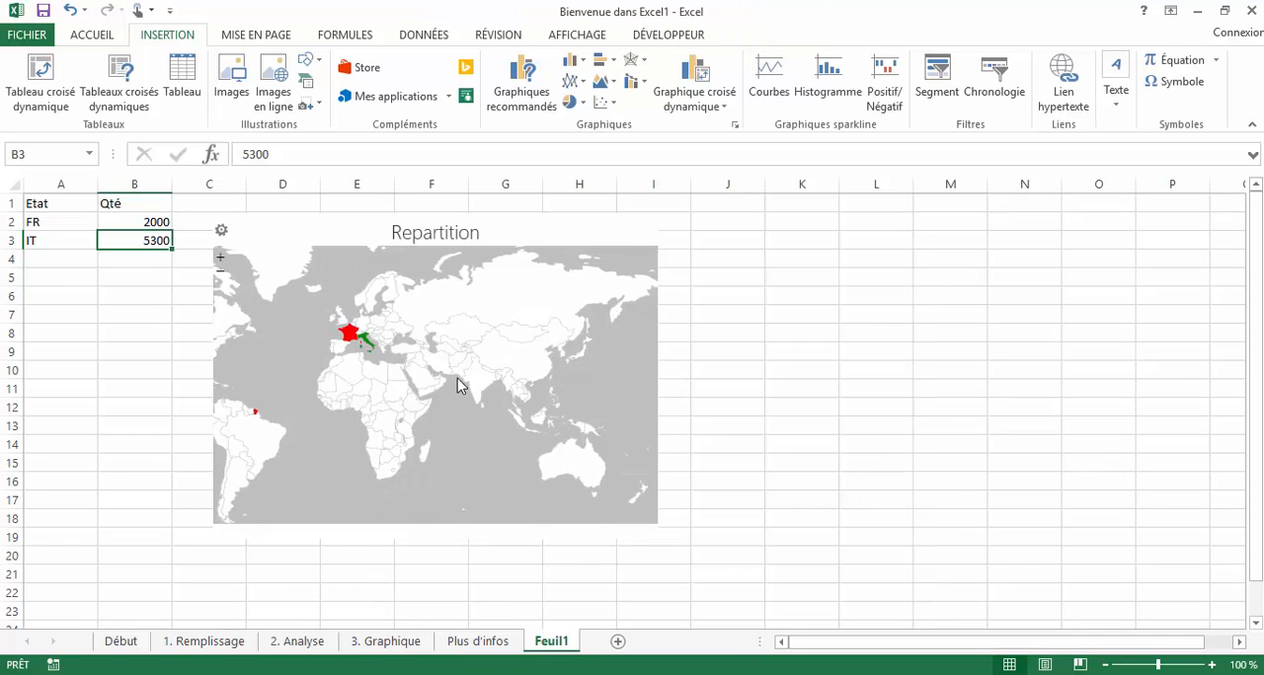
scroll(460, 383, up, 2)
drag(460, 384, 656, 447)
scroll(509, 385, up, 2)
scroll(494, 375, down, 3)
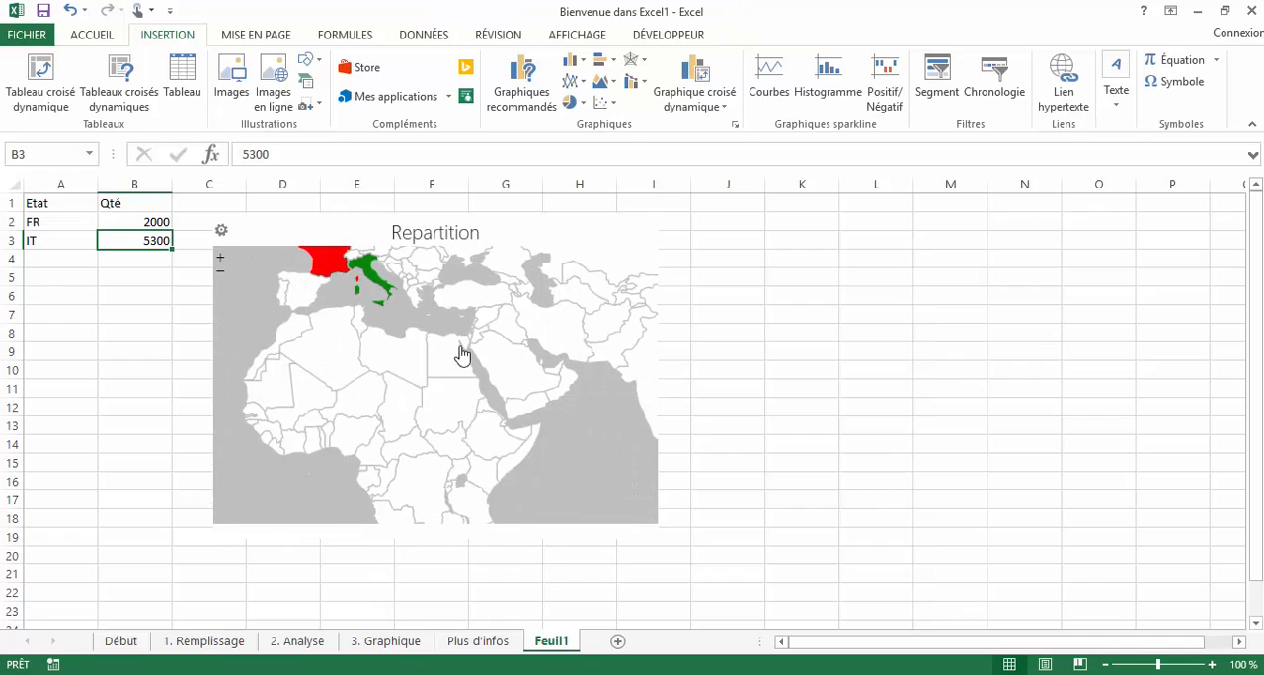
click(846, 389)
scroll(552, 432, up, 2)
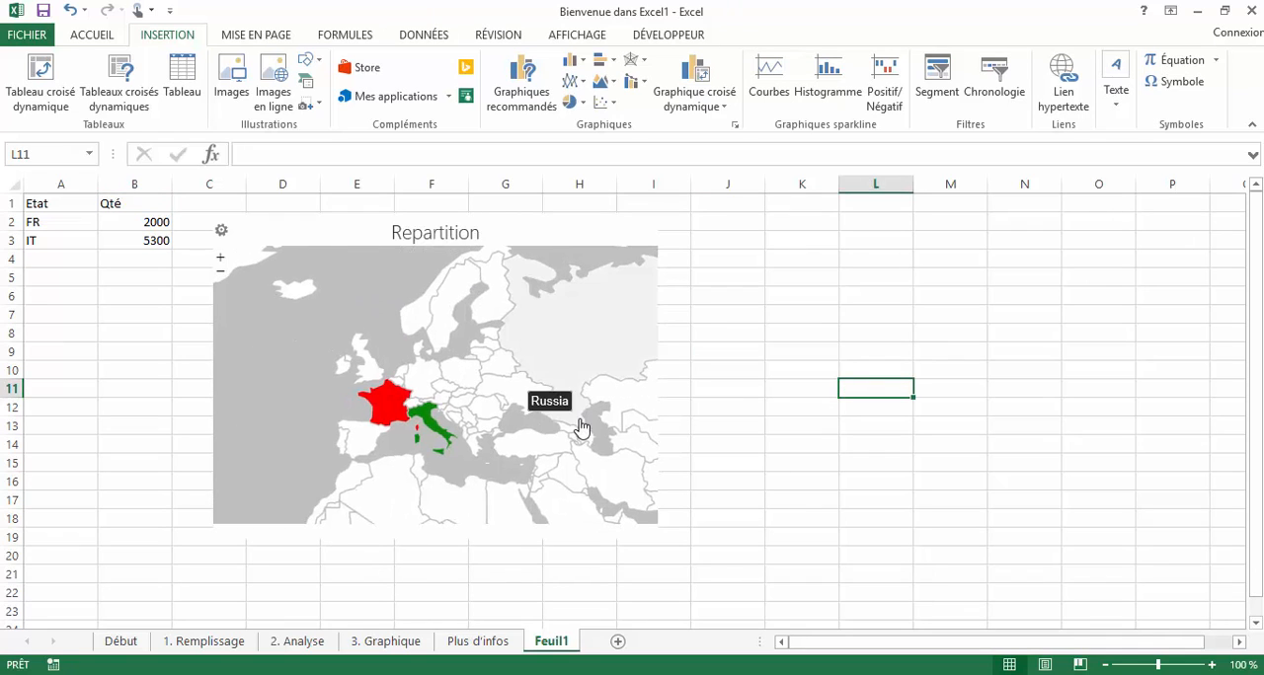